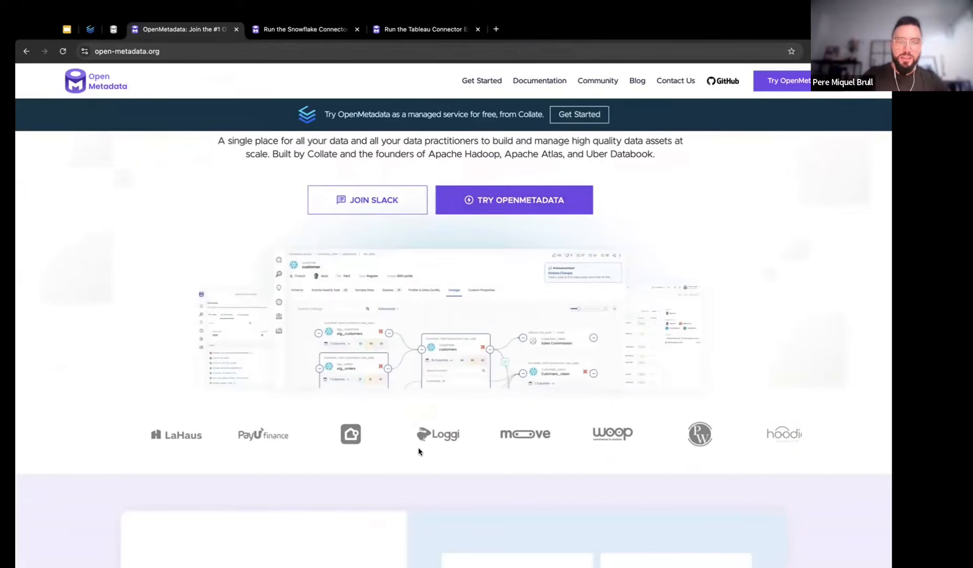
# Scroll the landing page past Integrations to the Deploy, Experience and Free SaaS cards
pyautogui.scroll(-1, 711, 368)
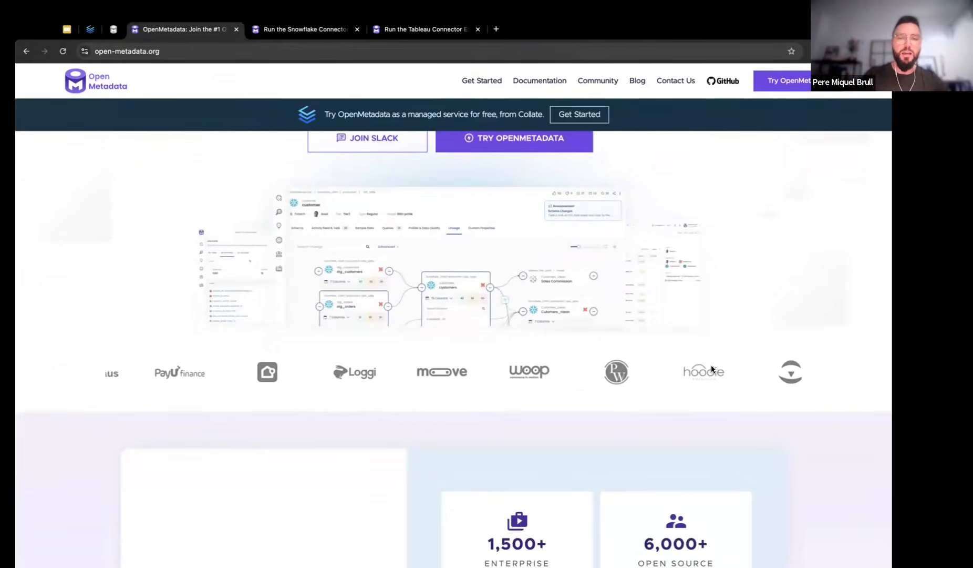
pyautogui.scroll(-12, 712, 369)
pyautogui.scroll(-15, 712, 370)
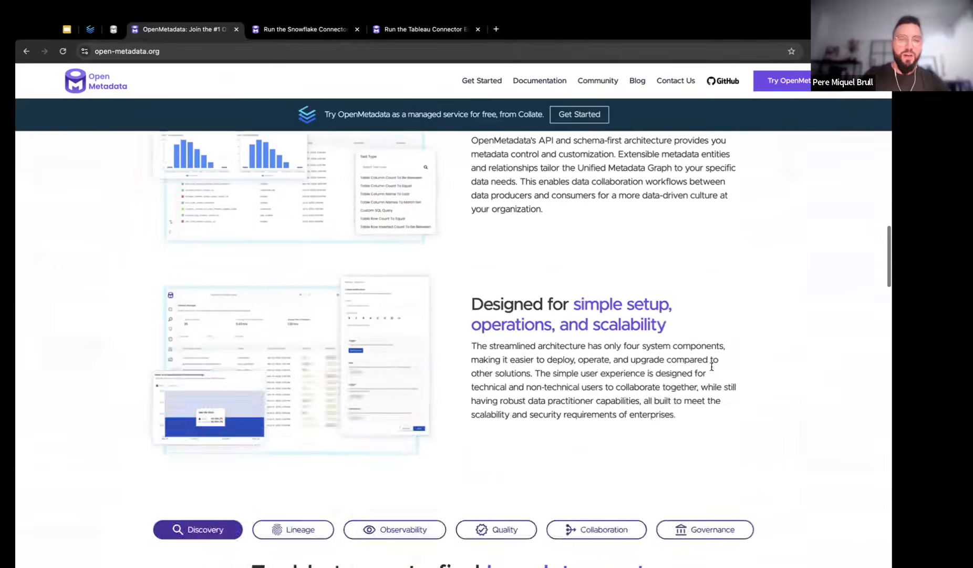
pyautogui.scroll(-3, 712, 370)
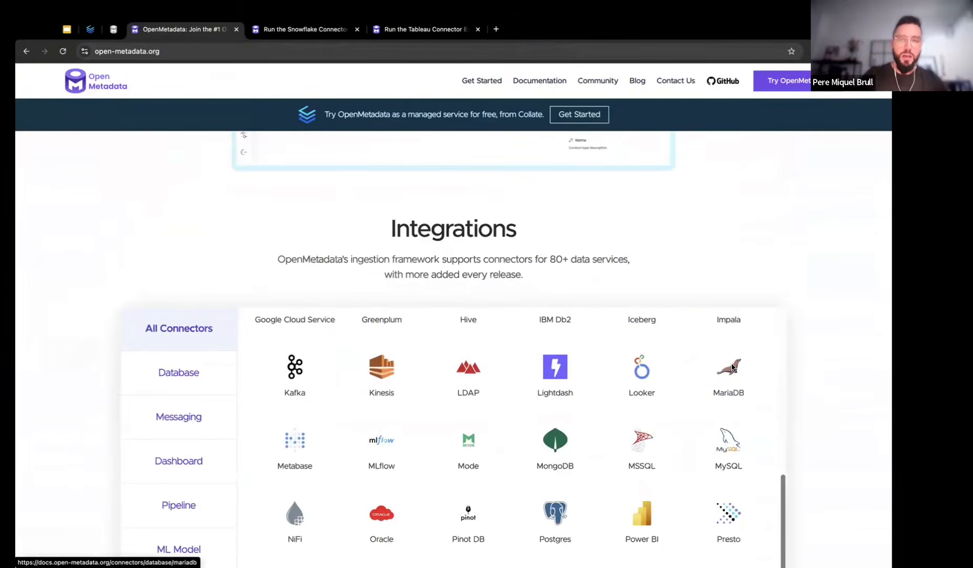
pyautogui.scroll(-9, 832, 368)
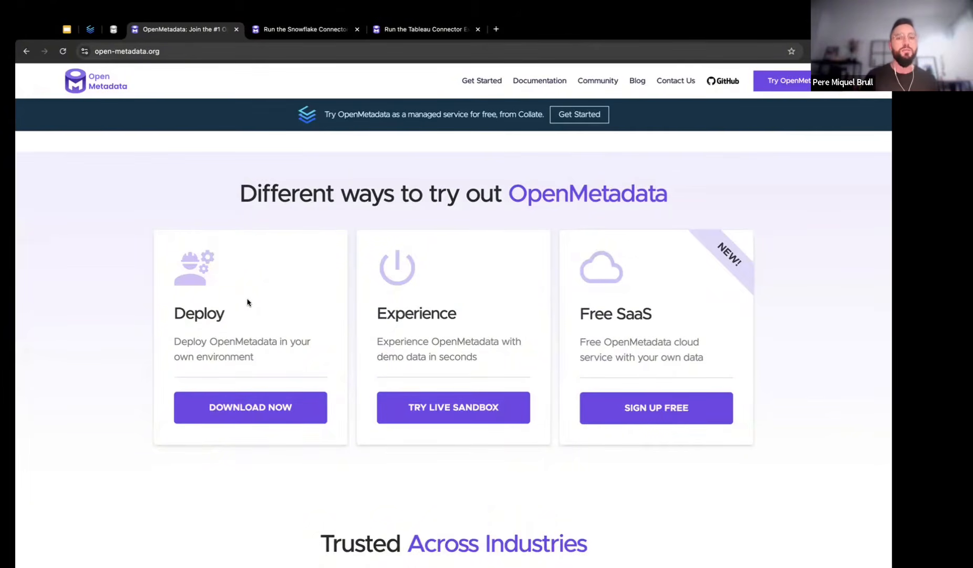
pyautogui.click(444, 416)
pyautogui.click(295, 29)
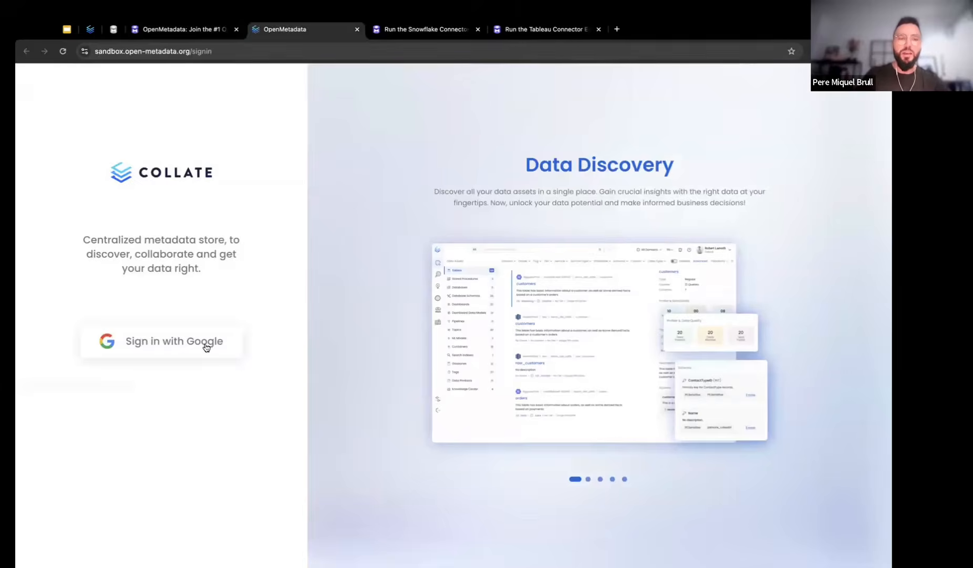
pyautogui.click(204, 344)
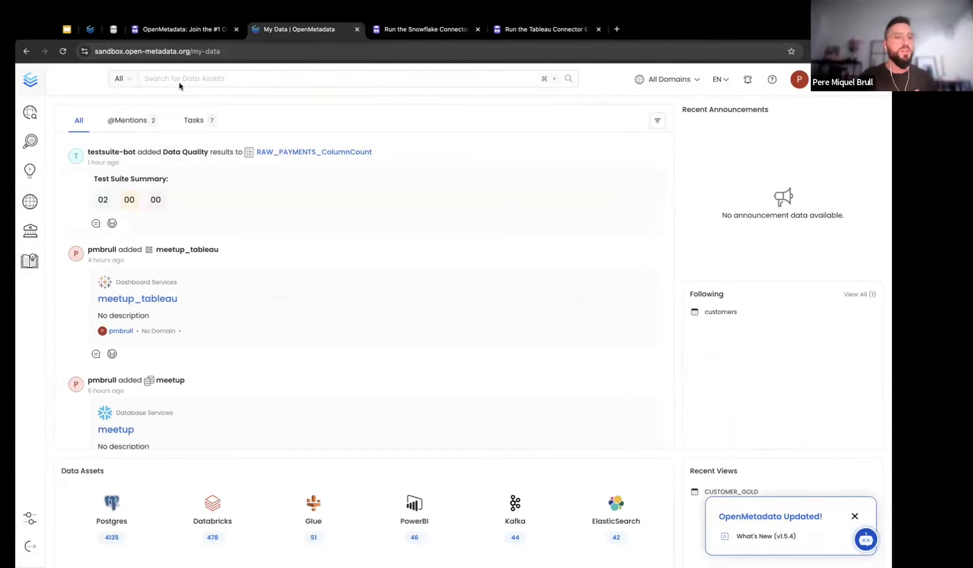
pyautogui.click(53, 112)
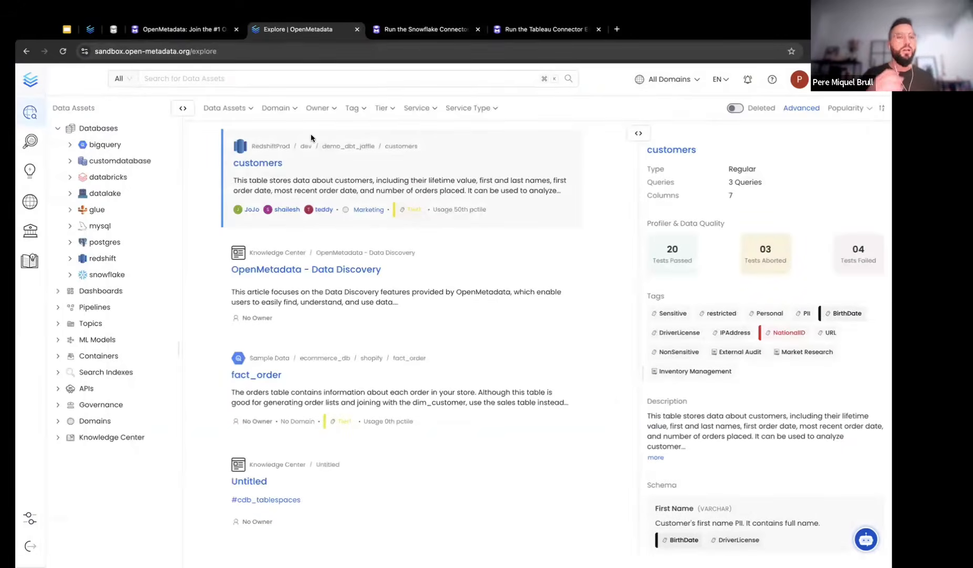
pyautogui.click(271, 163)
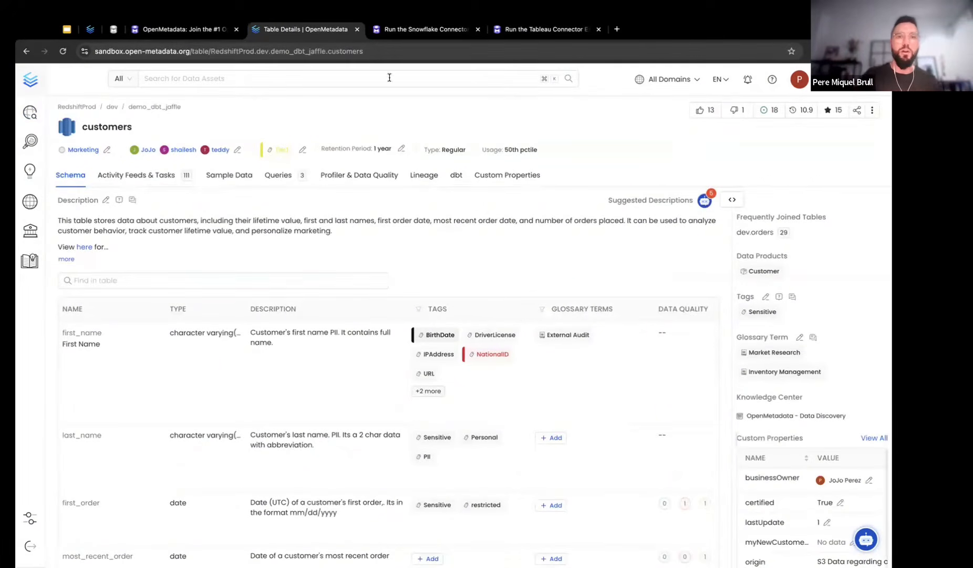
pyautogui.click(357, 29)
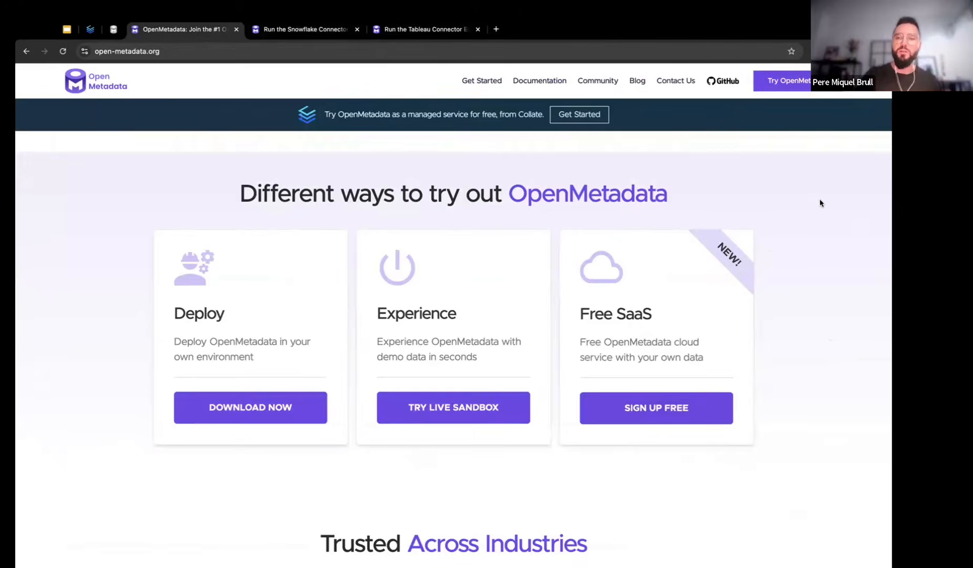
# Open the self-hosted deployment instructions from the Deploy card and close the landing page tab
pyautogui.moveTo(174, 312); pyautogui.dragTo(229, 314)
pyautogui.click(229, 314)
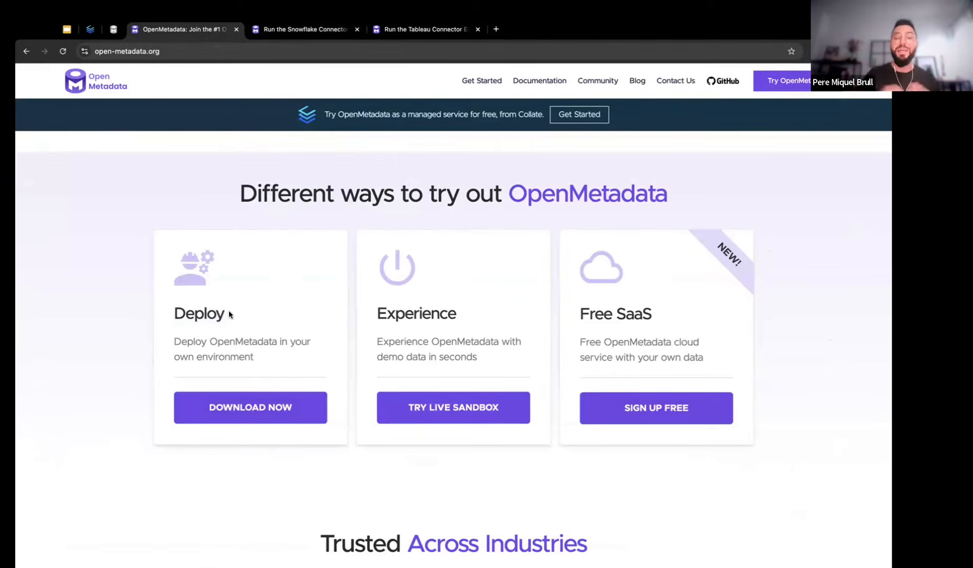
pyautogui.click(225, 403)
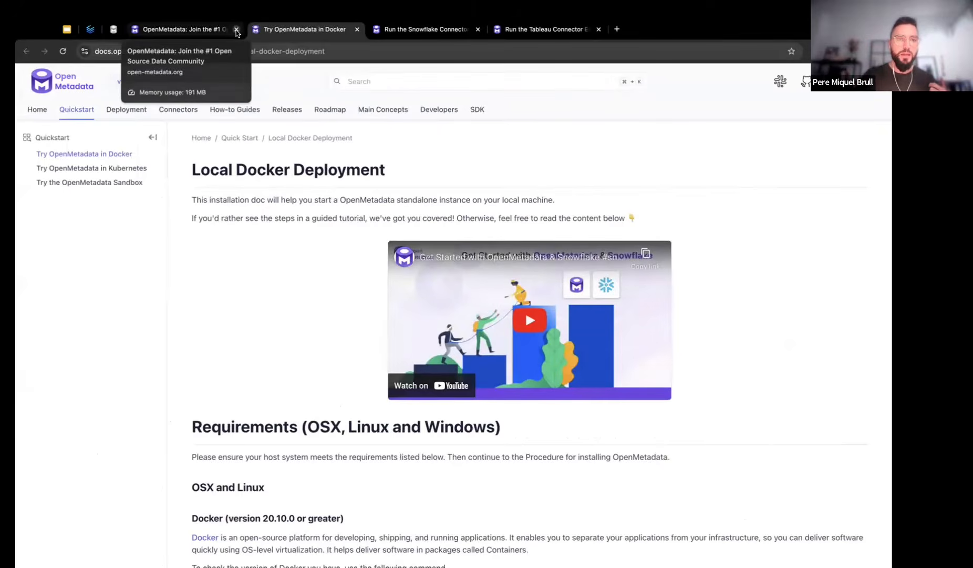
pyautogui.click(237, 29)
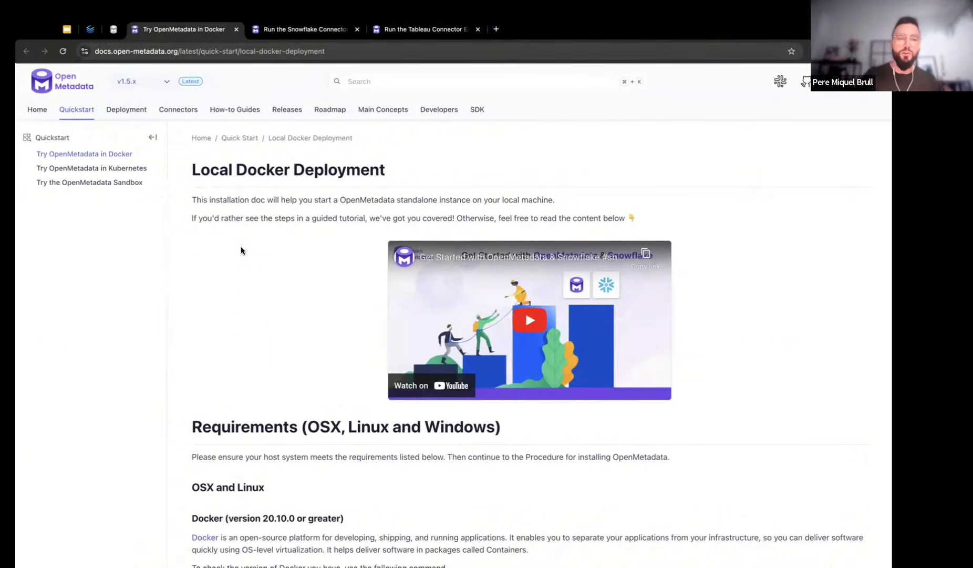
# Scroll to the Docker 20.10.0+ and Compose v2.1.1+ requirements, highlighting both version-check commands
pyautogui.scroll(-2, 241, 251)
pyautogui.scroll(-2, 241, 251)
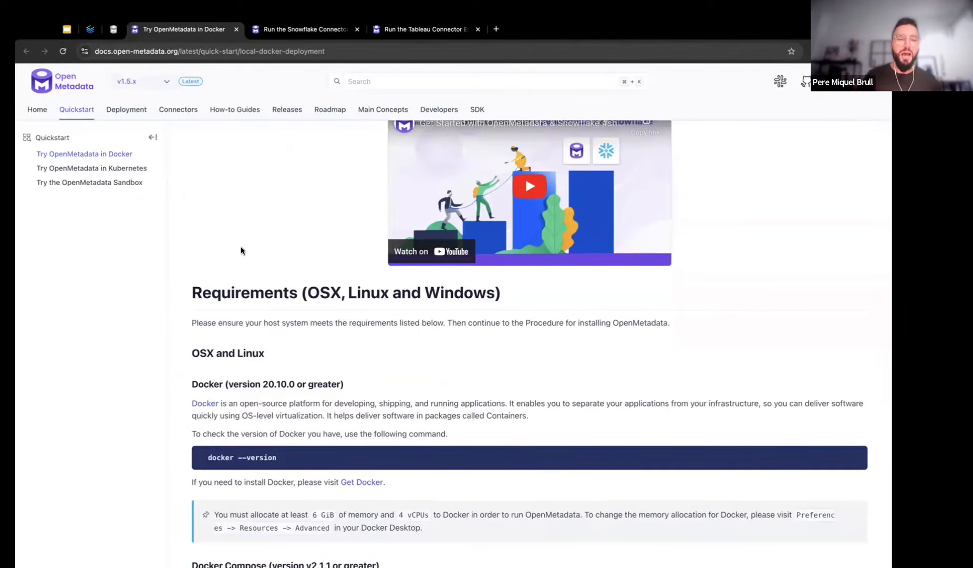
pyautogui.scroll(-3, 241, 250)
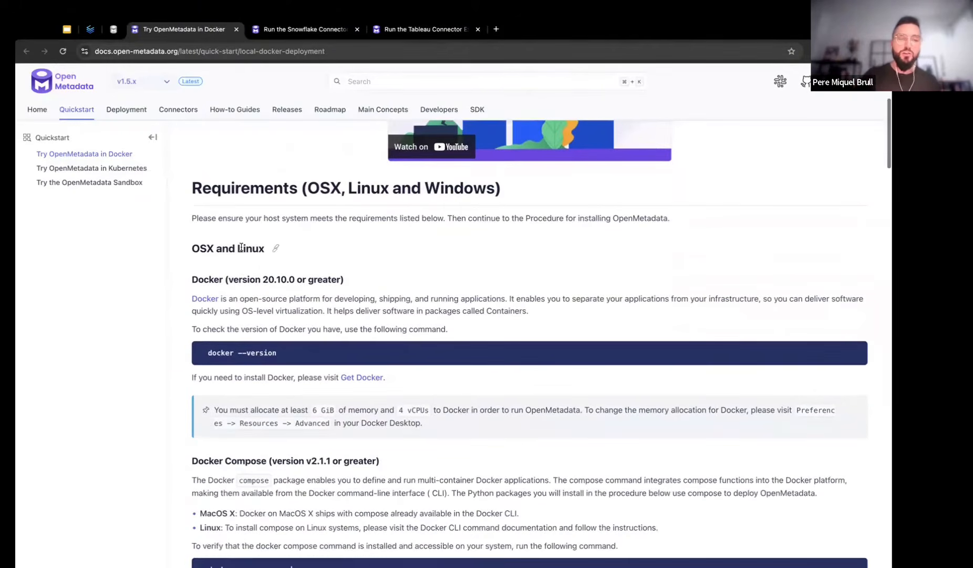
pyautogui.scroll(-1, 367, 257)
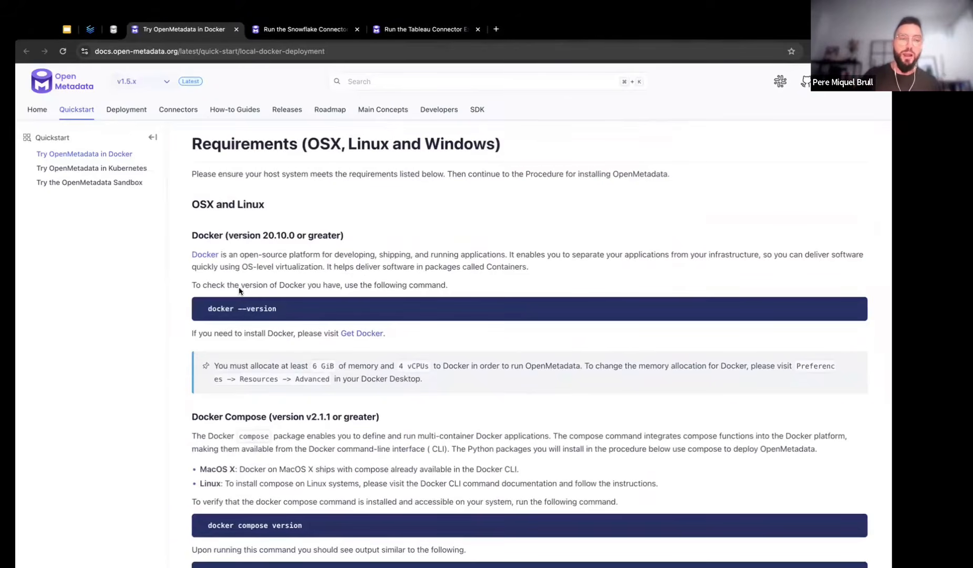
pyautogui.moveTo(209, 308); pyautogui.dragTo(287, 315)
pyautogui.click(286, 314)
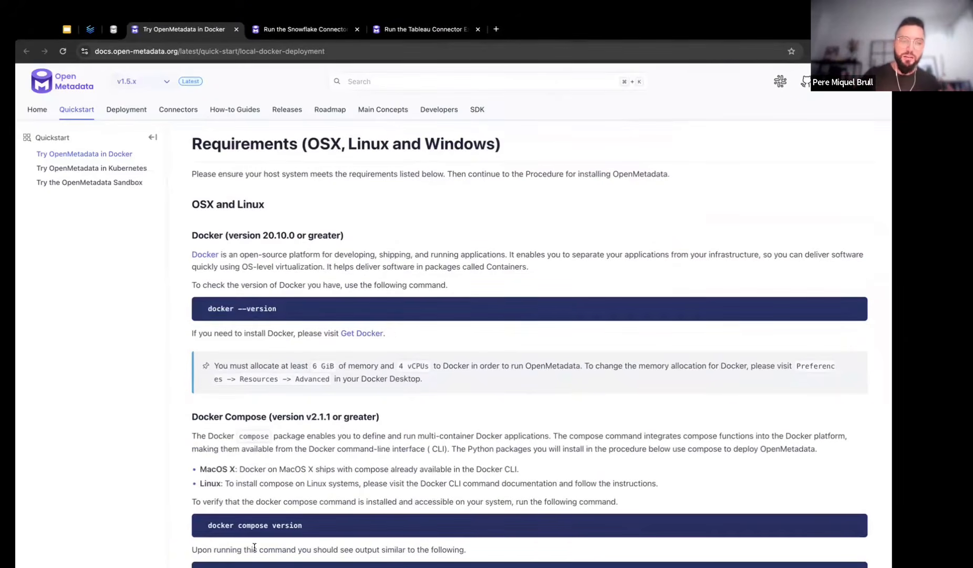
pyautogui.moveTo(208, 526); pyautogui.dragTo(326, 530)
pyautogui.click(326, 530)
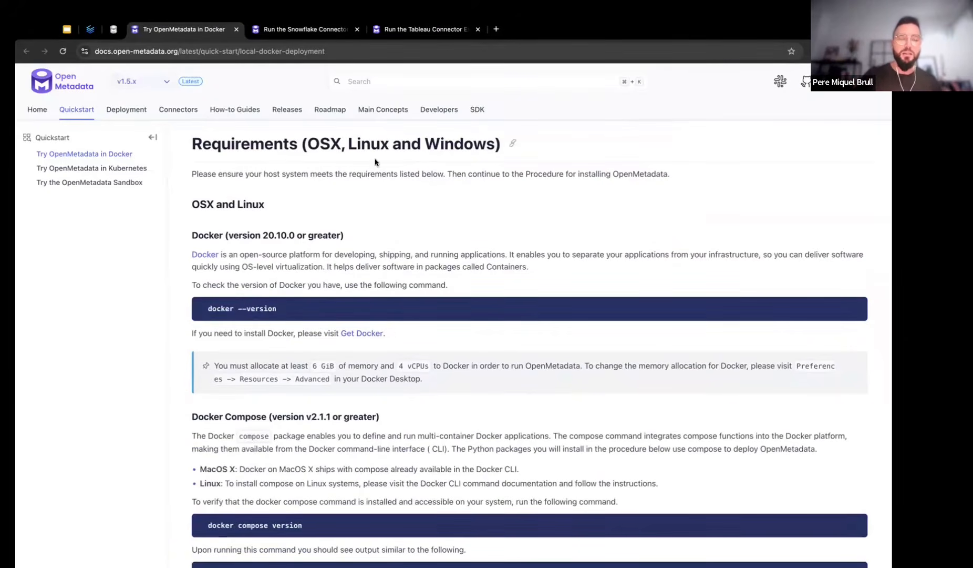
pyautogui.hotkey('ctrl', 'Up')
# Run docker version in the left terminal pane, showing Docker 26.1.1
pyautogui.click(397, 61)
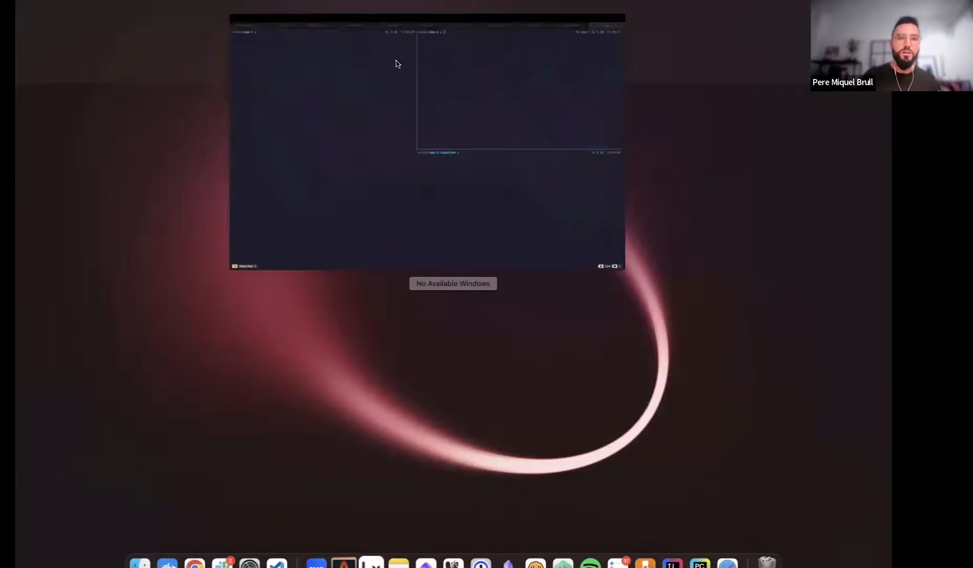
pyautogui.click(283, 95)
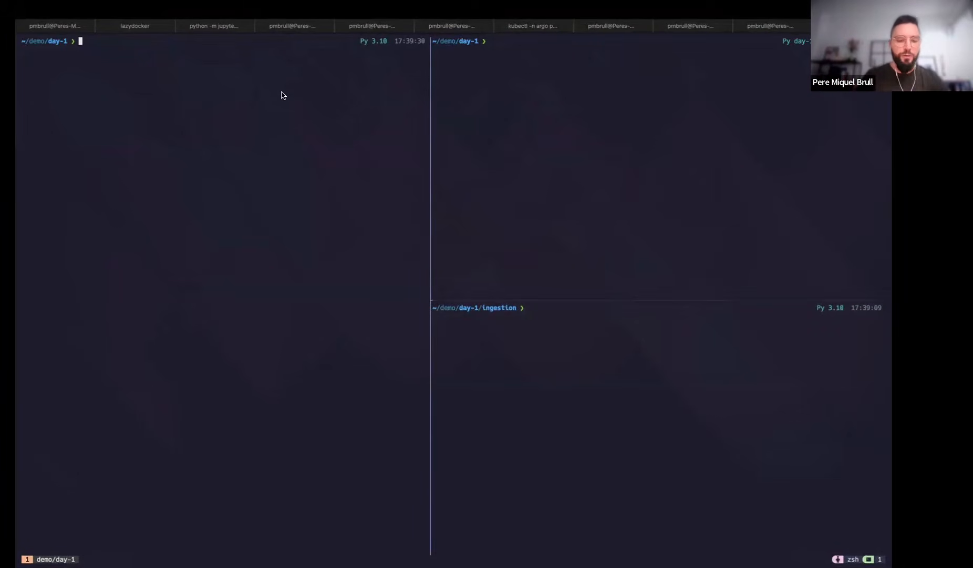
pyautogui.write('docker version')
pyautogui.press('Return')
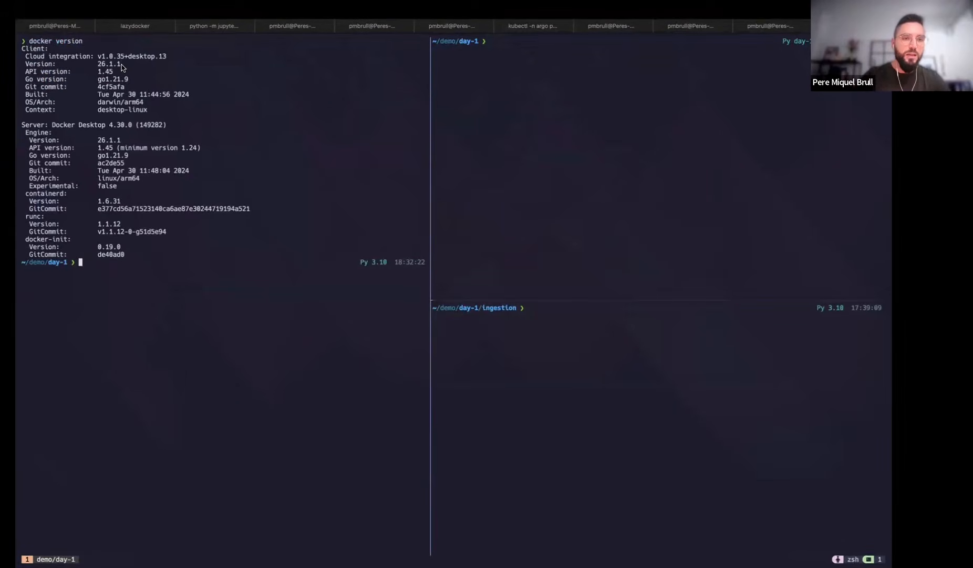
# Copy docker compose version from the docs and run it in the terminal, showing v2.27.0-desktop.2
pyautogui.hotkey('ctrl', 'Left')
pyautogui.moveTo(263, 234); pyautogui.dragTo(315, 235)
pyautogui.scroll(-3, 315, 235)
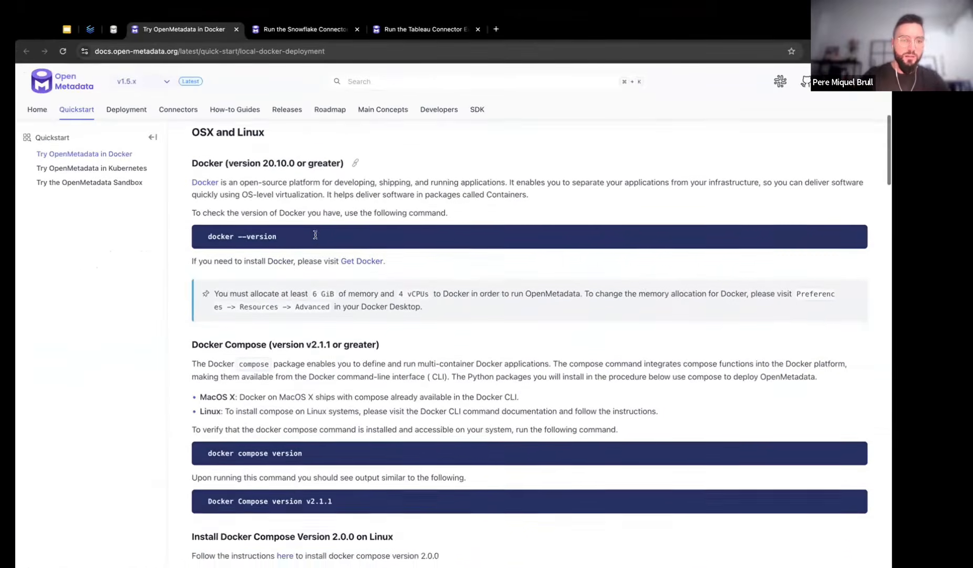
pyautogui.moveTo(208, 453); pyautogui.dragTo(319, 455)
pyautogui.press('super+c')
pyautogui.hotkey('ctrl', 'Right')
pyautogui.press('super+v')
pyautogui.press('Return')
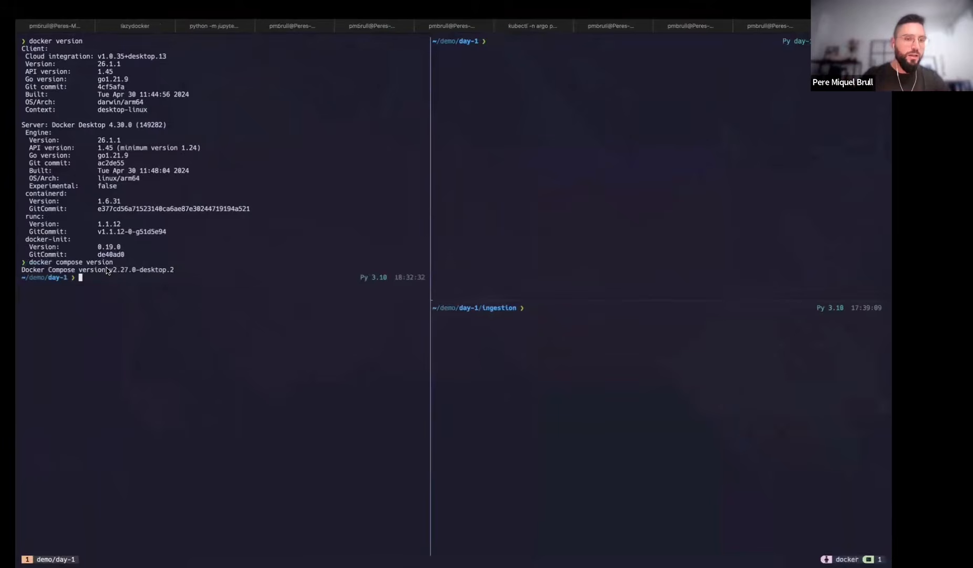
pyautogui.hotkey('ctrl', 'Left')
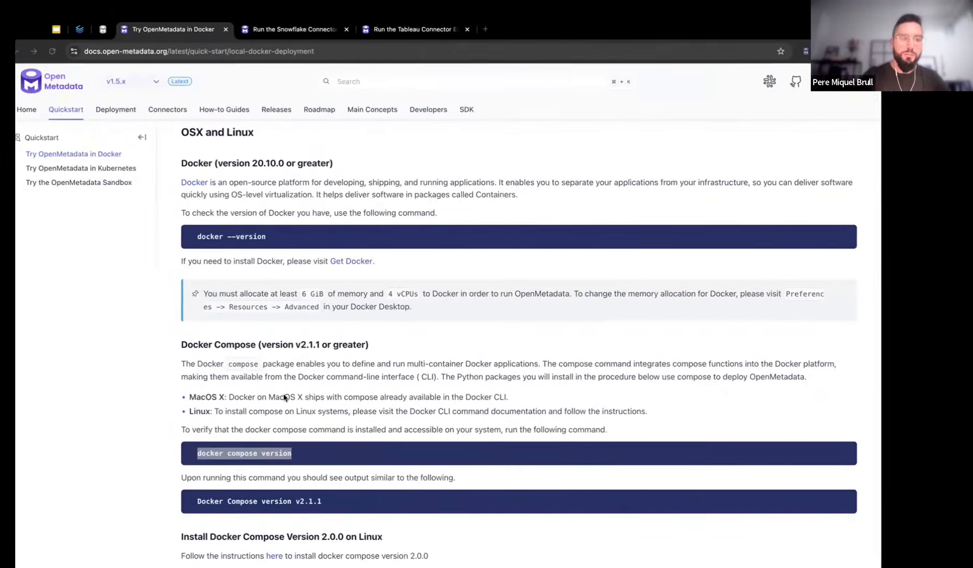
# Scroll the quick-start page down to step 2, downloading the docker-compose files
pyautogui.moveTo(303, 342); pyautogui.dragTo(356, 341)
pyautogui.click(354, 339)
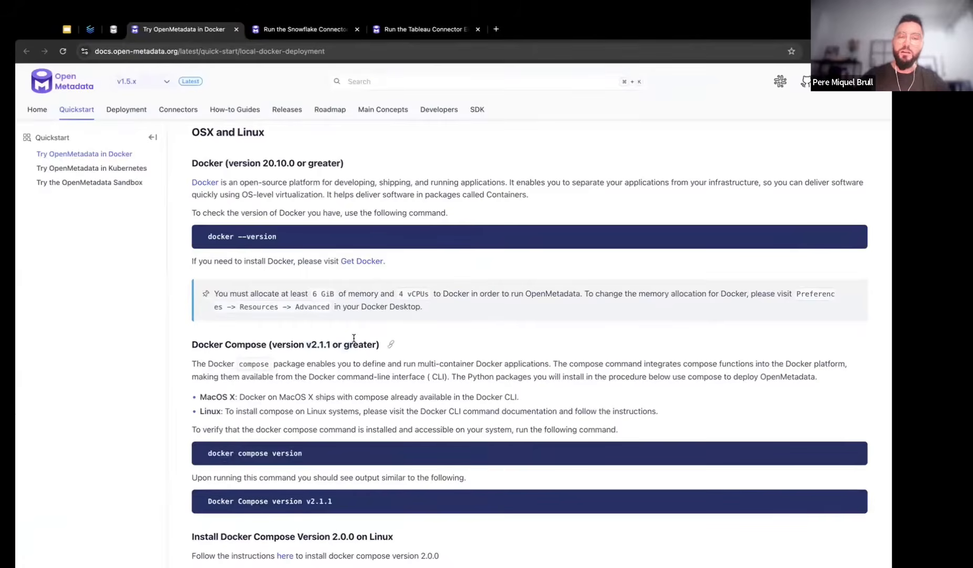
pyautogui.scroll(-2, 250, 360)
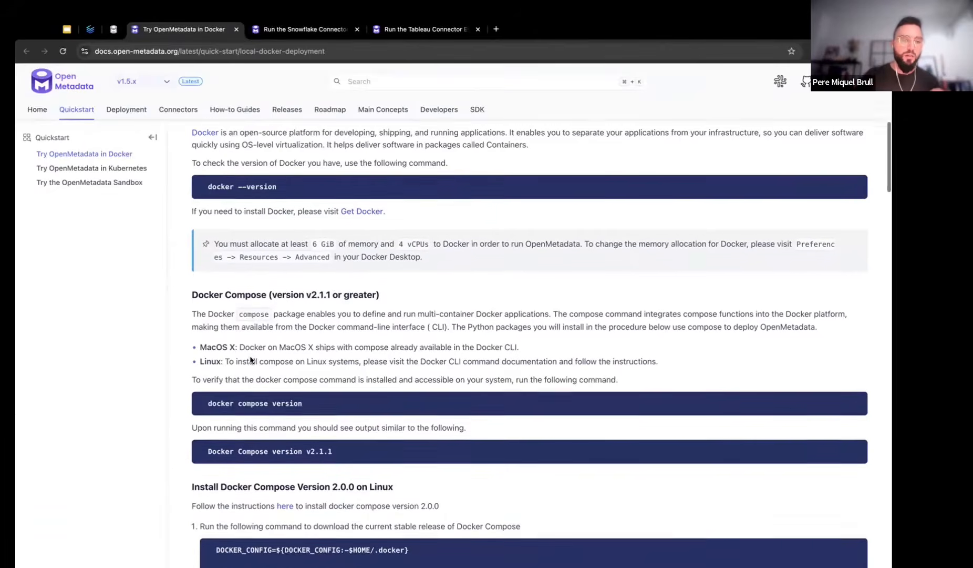
pyautogui.scroll(-10, 173, 395)
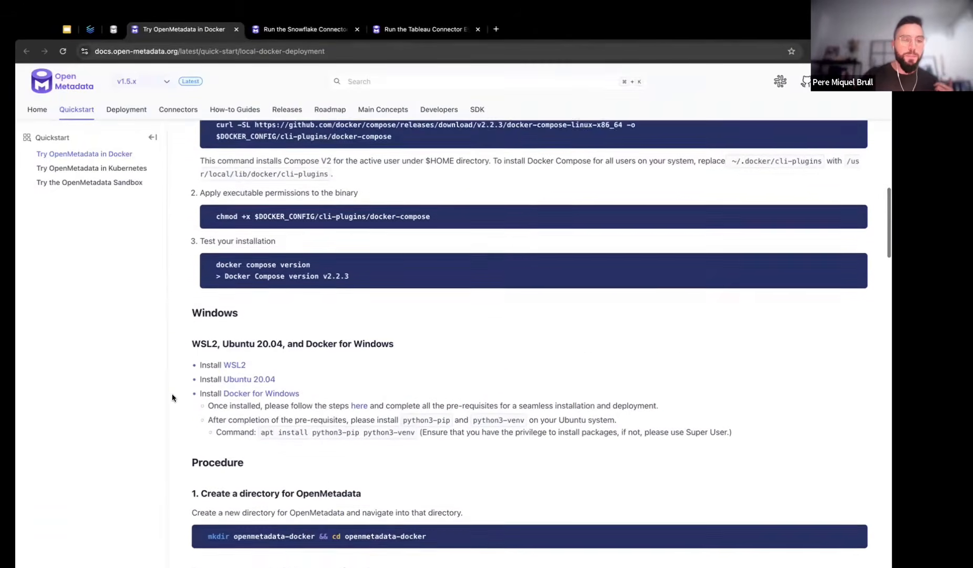
pyautogui.scroll(-7, 172, 395)
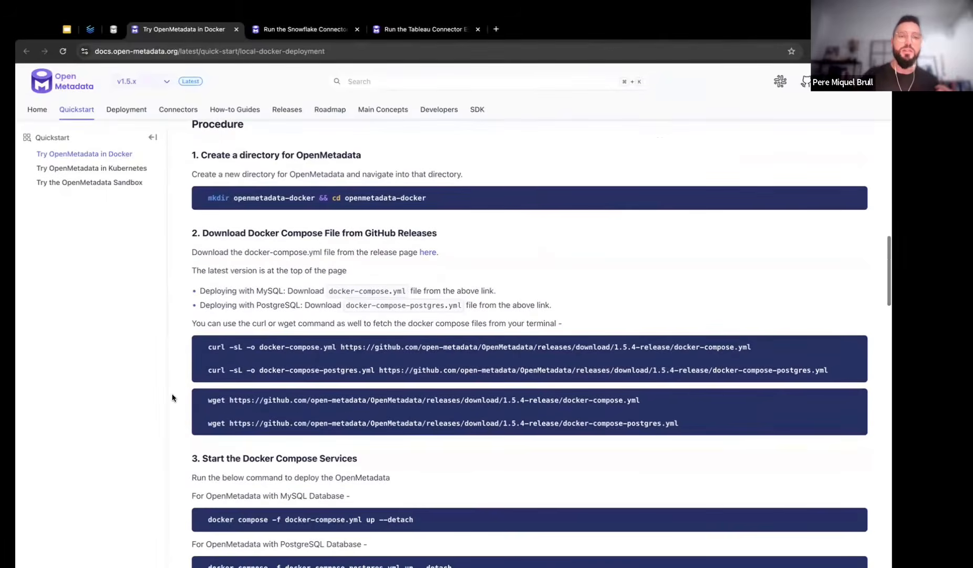
pyautogui.moveTo(191, 233); pyautogui.dragTo(378, 237)
pyautogui.click(378, 237)
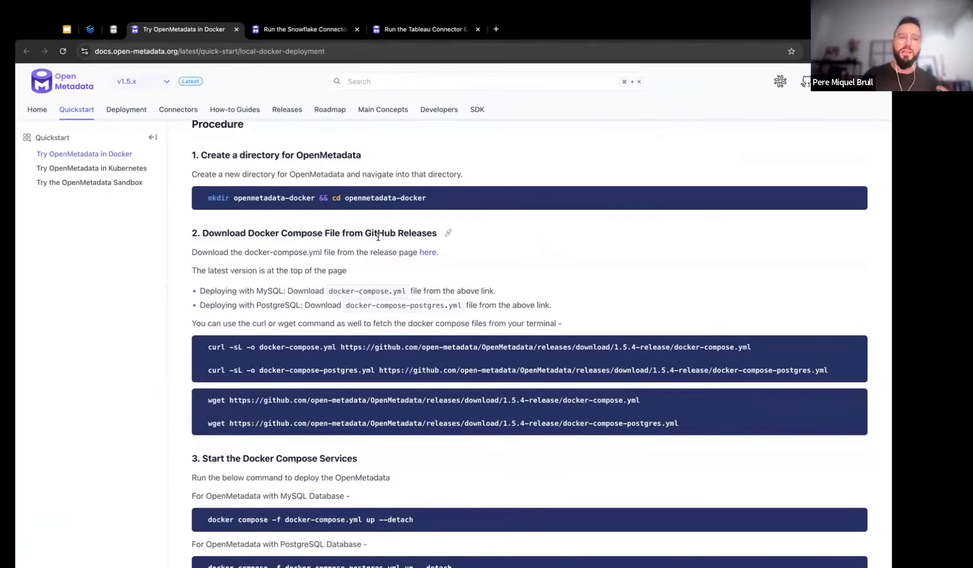
# Select and copy the MySQL docker-compose.yml curl download command for 1.5.4
pyautogui.moveTo(209, 345); pyautogui.dragTo(755, 345)
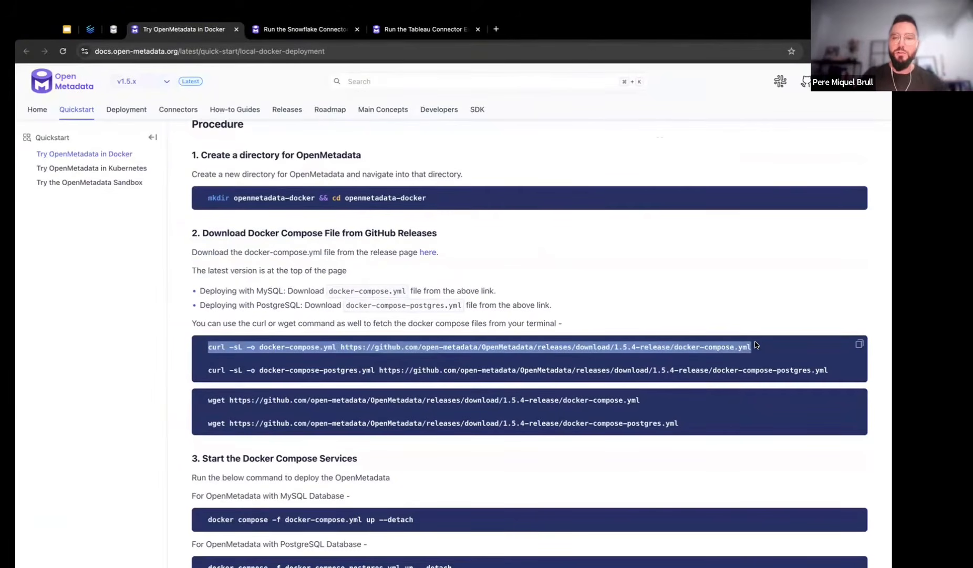
pyautogui.tripleClick(450, 346)
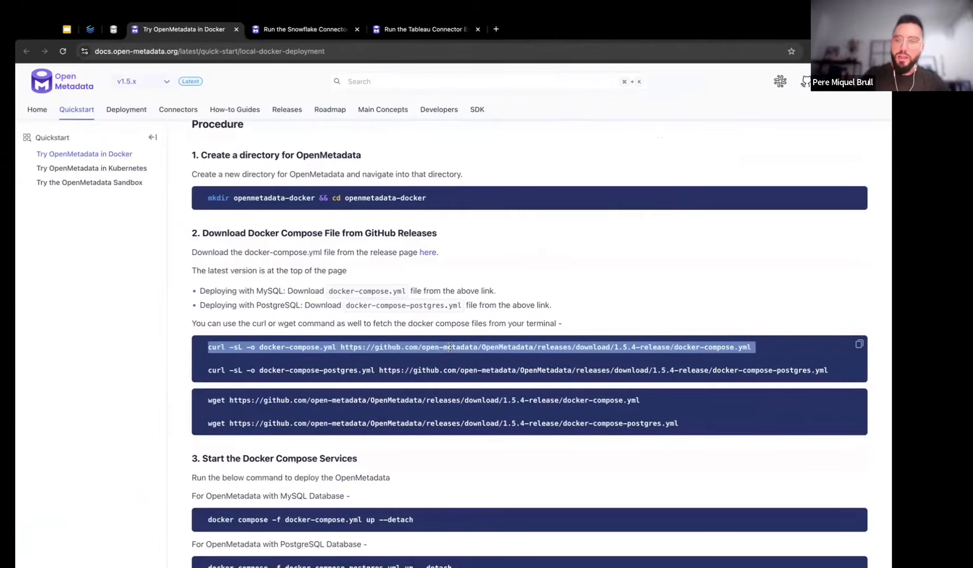
pyautogui.click(450, 347)
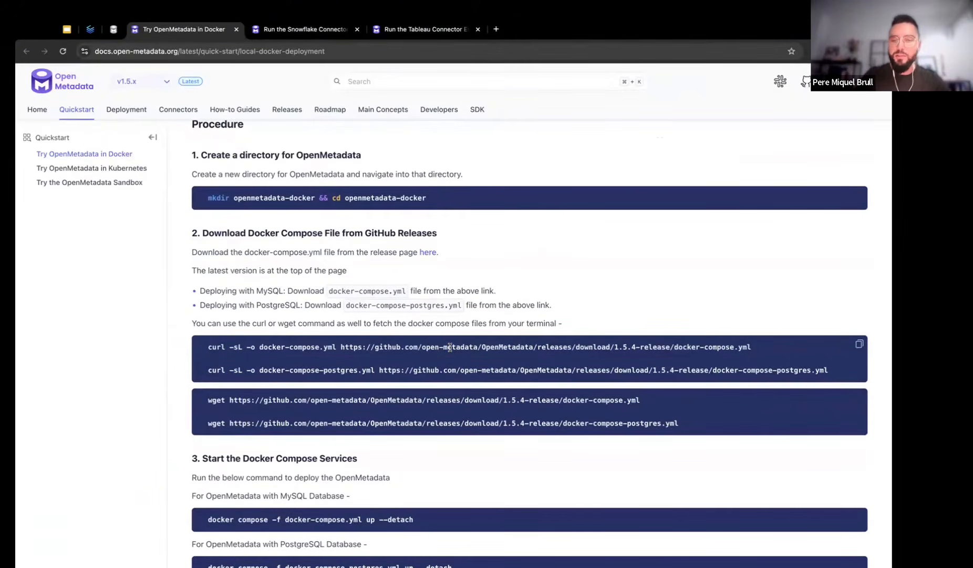
pyautogui.tripleClick(434, 367)
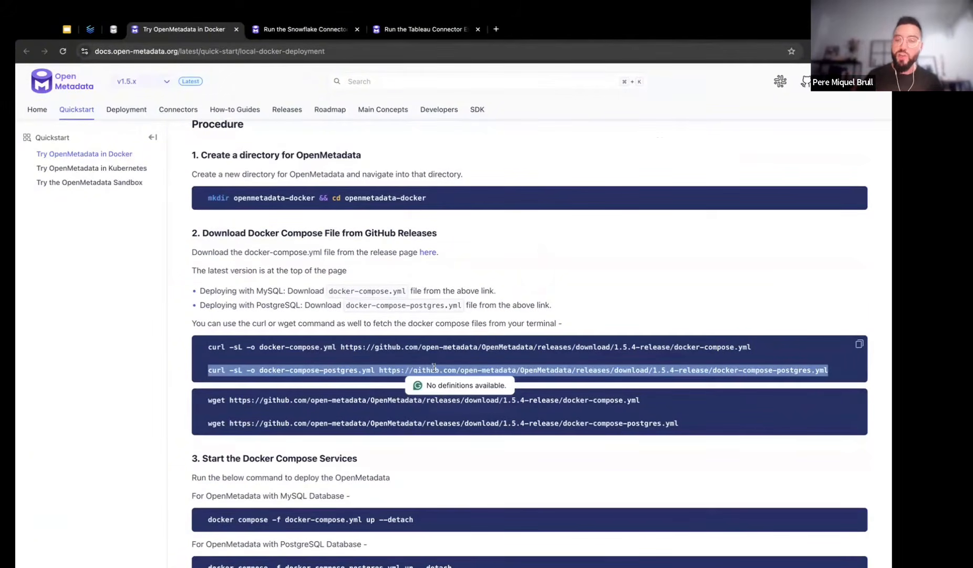
pyautogui.tripleClick(471, 346)
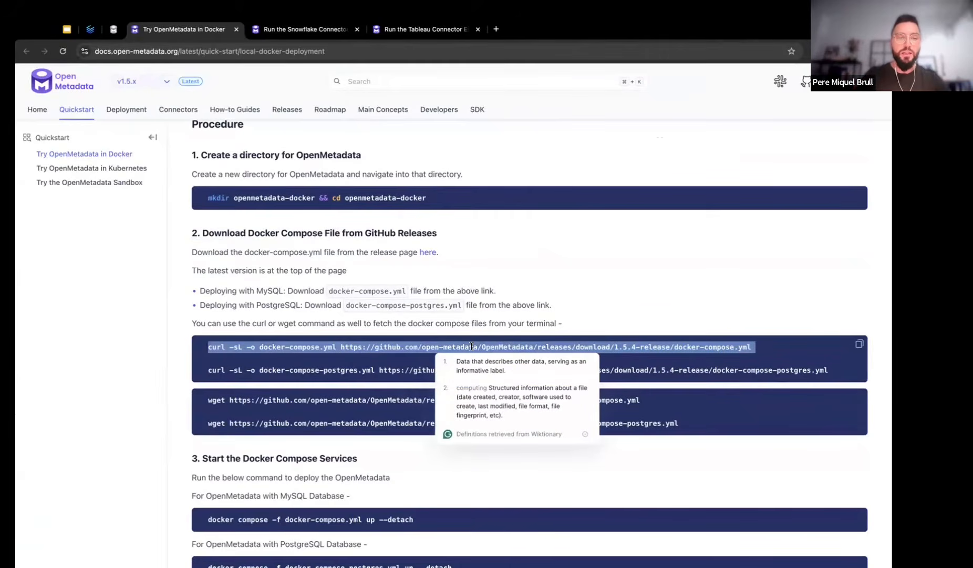
# Run the curl command in day-1 and confirm with ll the 28K docker-compose.yml arrived
pyautogui.hotkey('ctrl', 'Right')
pyautogui.write('ll')
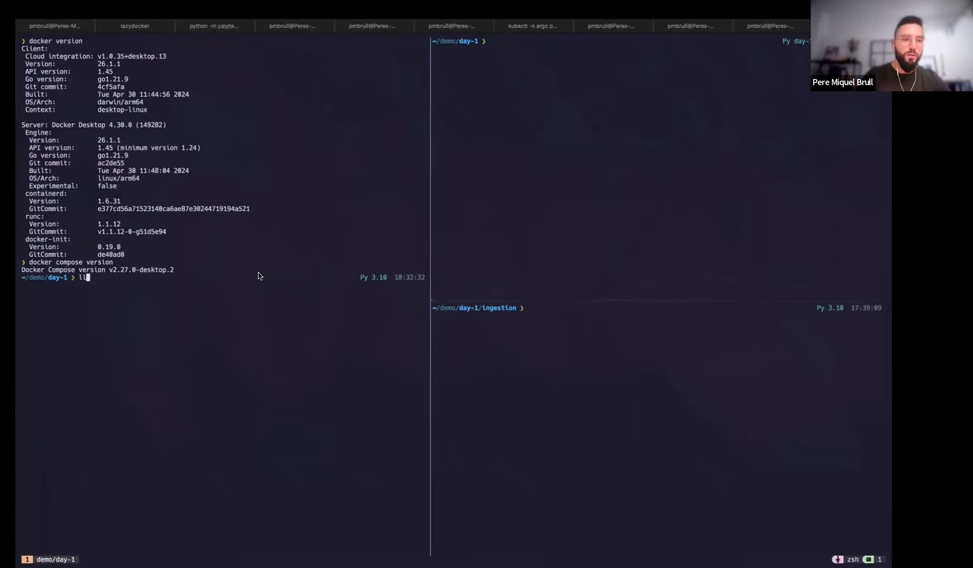
pyautogui.press('Return')
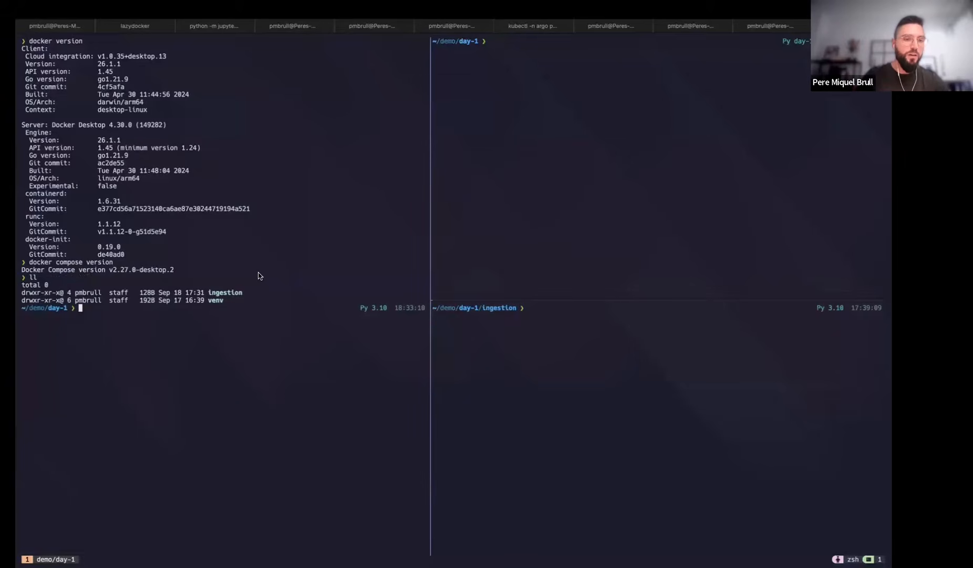
pyautogui.press('super+v')
pyautogui.press('Return')
pyautogui.write('ll')
pyautogui.press('Return')
# Select the MySQL docker compose up command in the docs, leaving out the detach flag
pyautogui.hotkey('ctrl', 'Left')
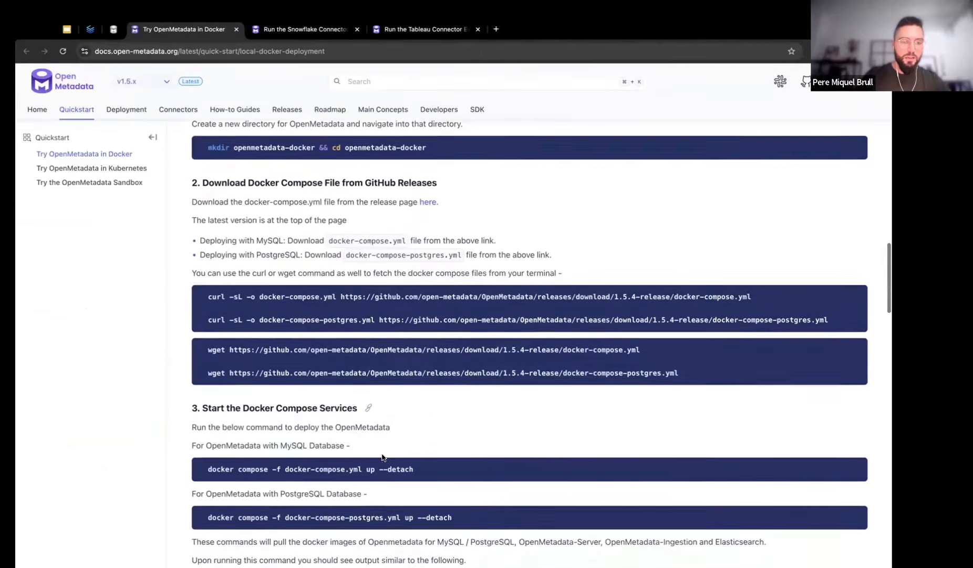
pyautogui.scroll(-1, 382, 457)
pyautogui.moveTo(208, 445); pyautogui.dragTo(420, 445)
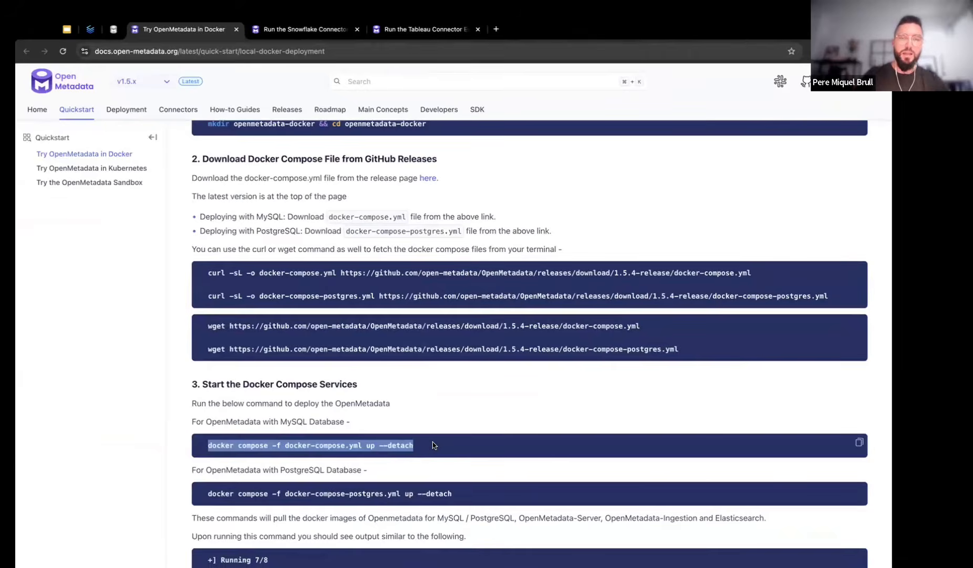
pyautogui.click(433, 444)
pyautogui.moveTo(207, 445); pyautogui.dragTo(373, 445)
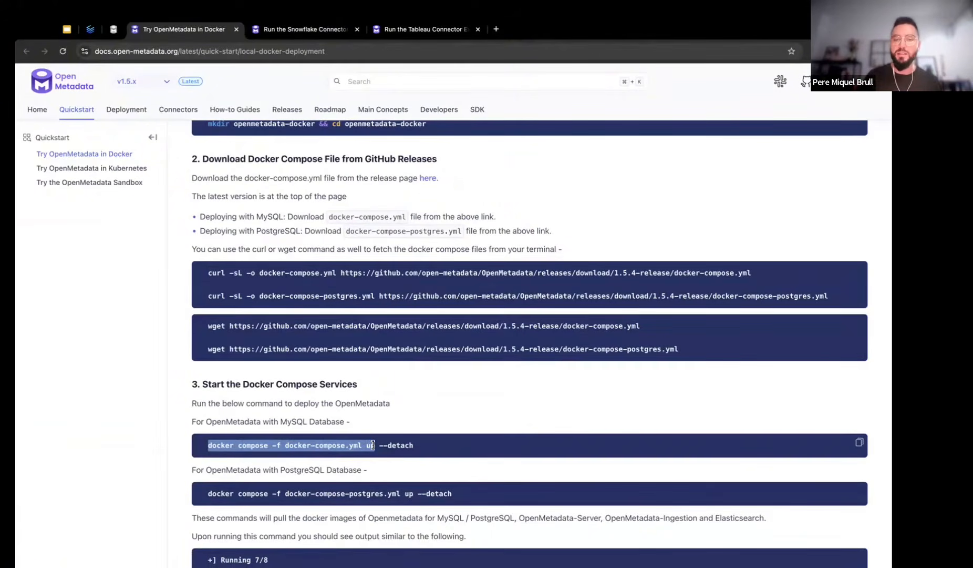
pyautogui.click(373, 445)
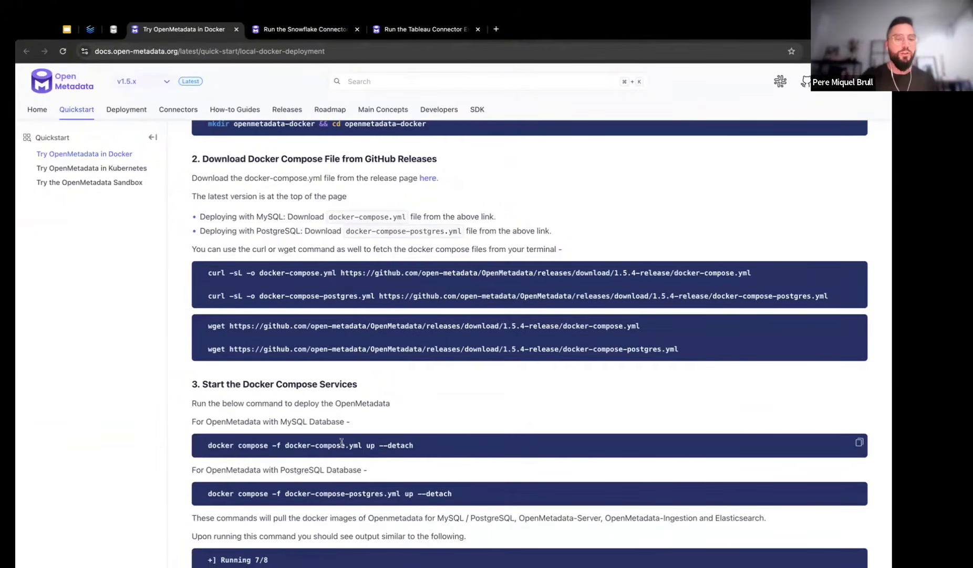
pyautogui.moveTo(379, 444); pyautogui.dragTo(417, 447)
pyautogui.click(419, 448)
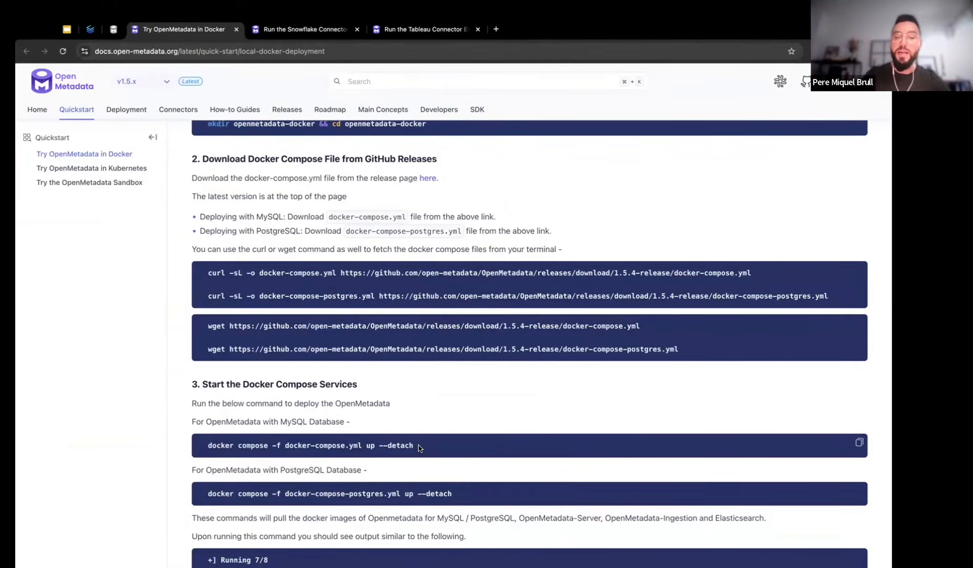
pyautogui.moveTo(208, 444); pyautogui.dragTo(374, 446)
# Run docker compose -f docker-compose.yml up in the terminal to start OpenMetadata
pyautogui.hotkey('ctrl', 'Right')
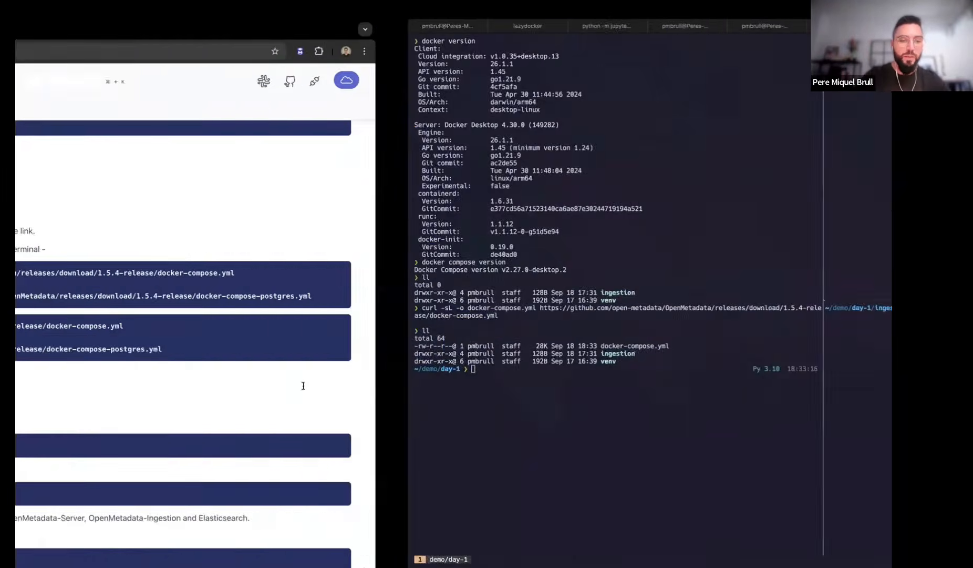
pyautogui.press('super+v')
pyautogui.press('Return')
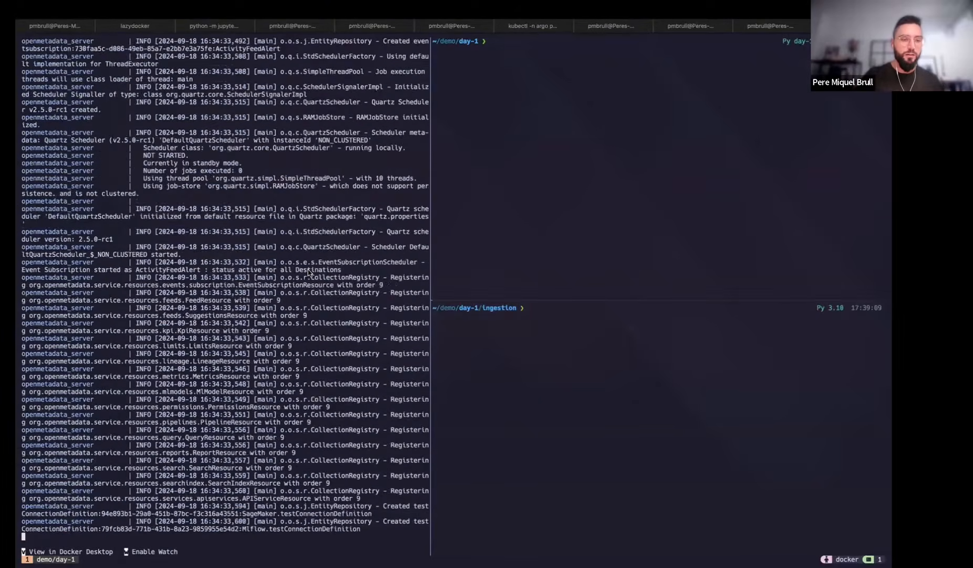
# Reload the localhost:8585 browser tab to reach the OpenMetadata sign-in page
pyautogui.hotkey('ctrl', 'Left')
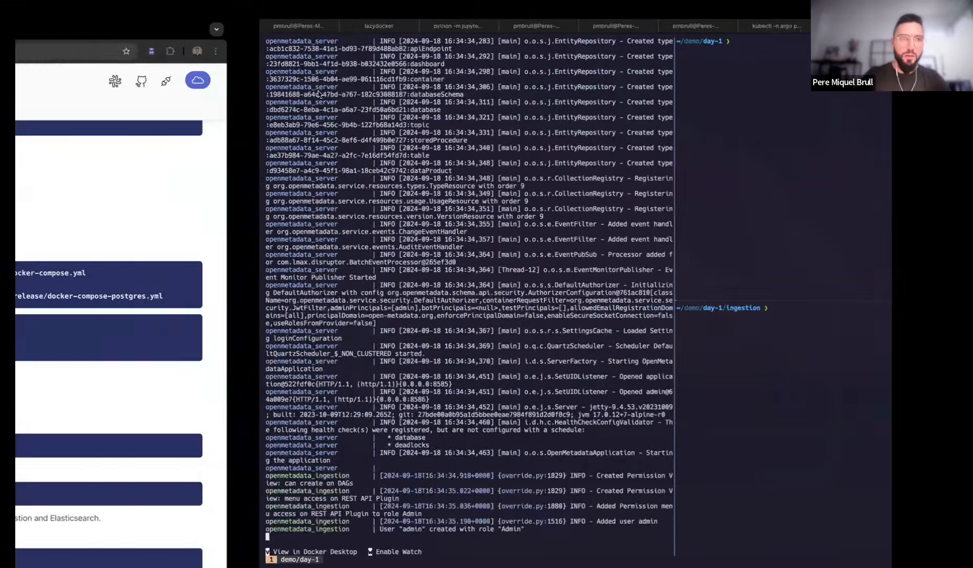
pyautogui.click(113, 30)
pyautogui.click(63, 51)
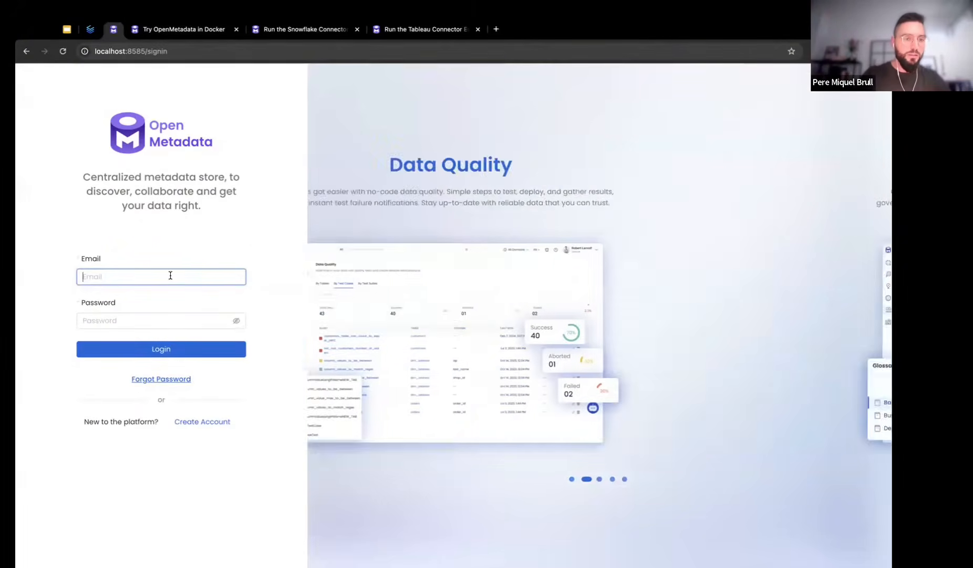
# Log in with the admin e-mail and password, dismissing the breach warning and save-login prompt
pyautogui.click(169, 274)
pyautogui.write('admin')
pyautogui.press('Down')
pyautogui.press('Return')
pyautogui.moveTo(83, 278); pyautogui.dragTo(200, 276)
pyautogui.click(200, 276)
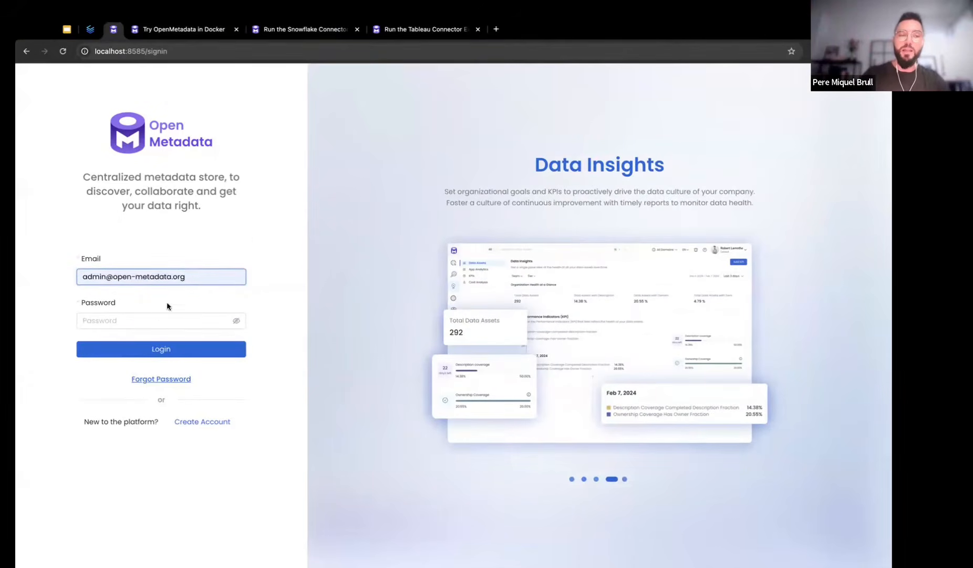
pyautogui.click(148, 318)
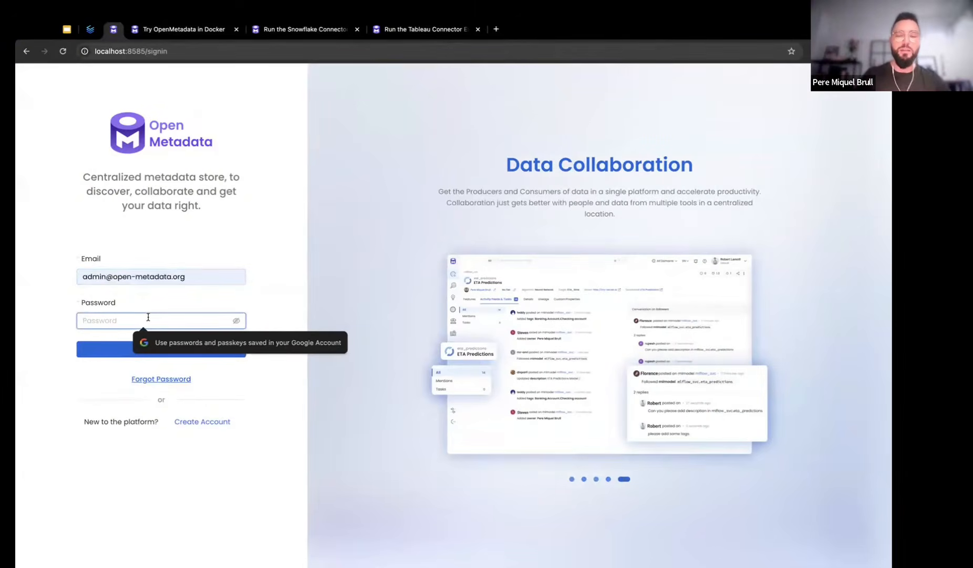
pyautogui.write('admin')
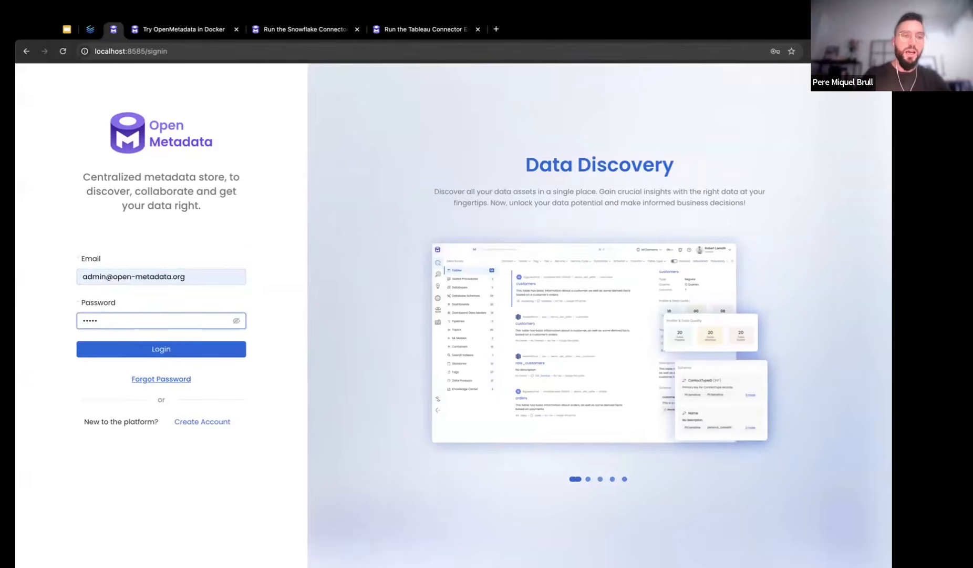
pyautogui.press('Return')
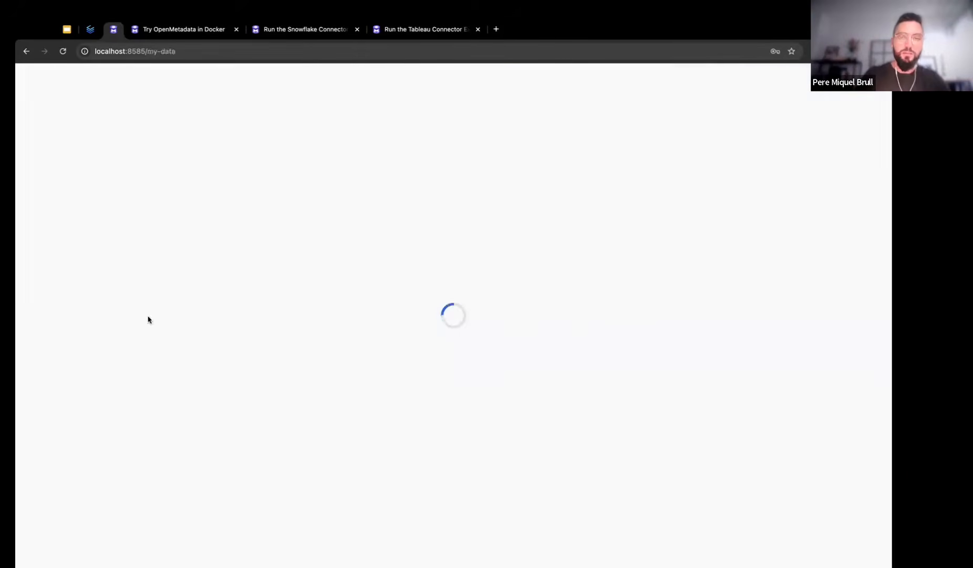
pyautogui.click(540, 193)
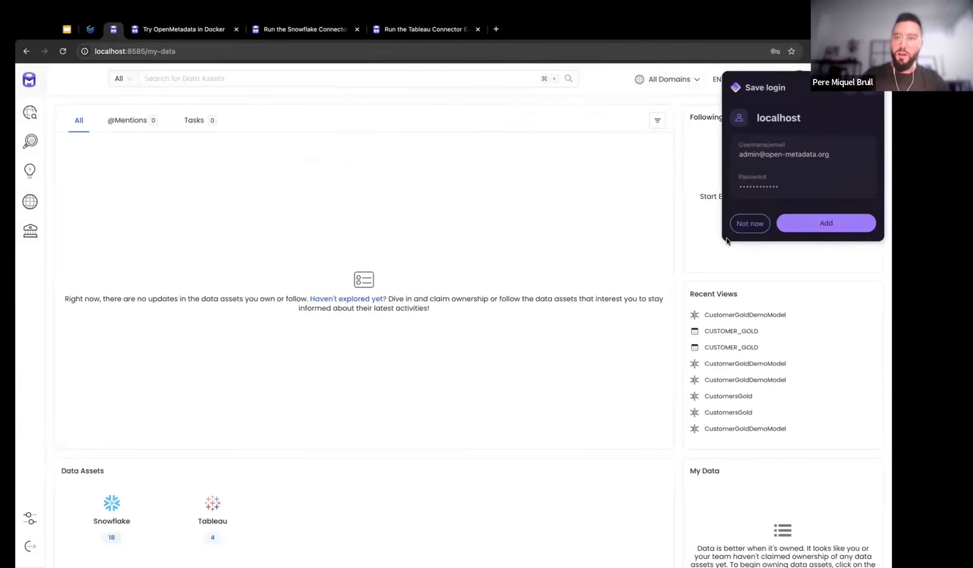
pyautogui.click(752, 225)
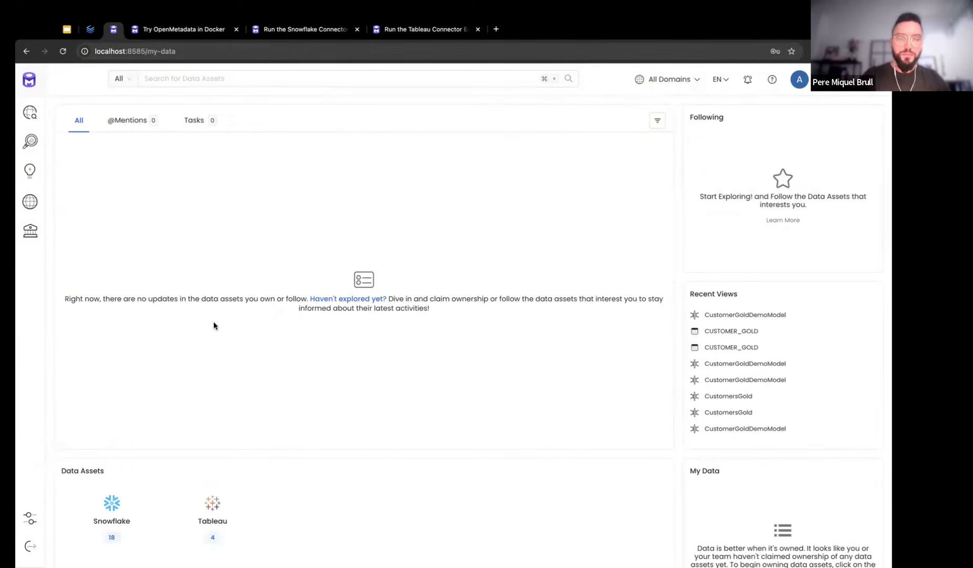
# Go to Settings > Services > Databases, which lists no database services yet
pyautogui.moveTo(32, 442)
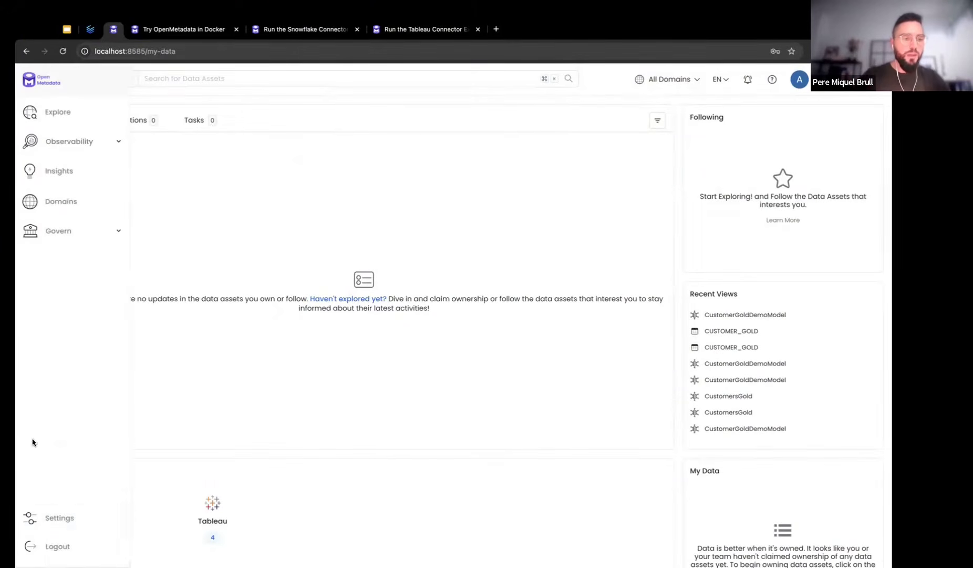
pyautogui.click(38, 511)
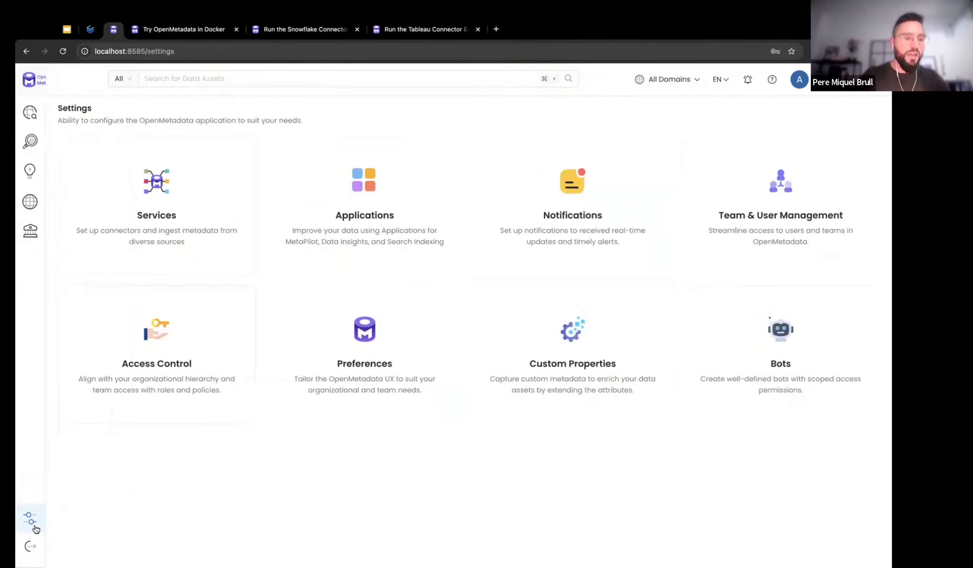
pyautogui.moveTo(71, 517)
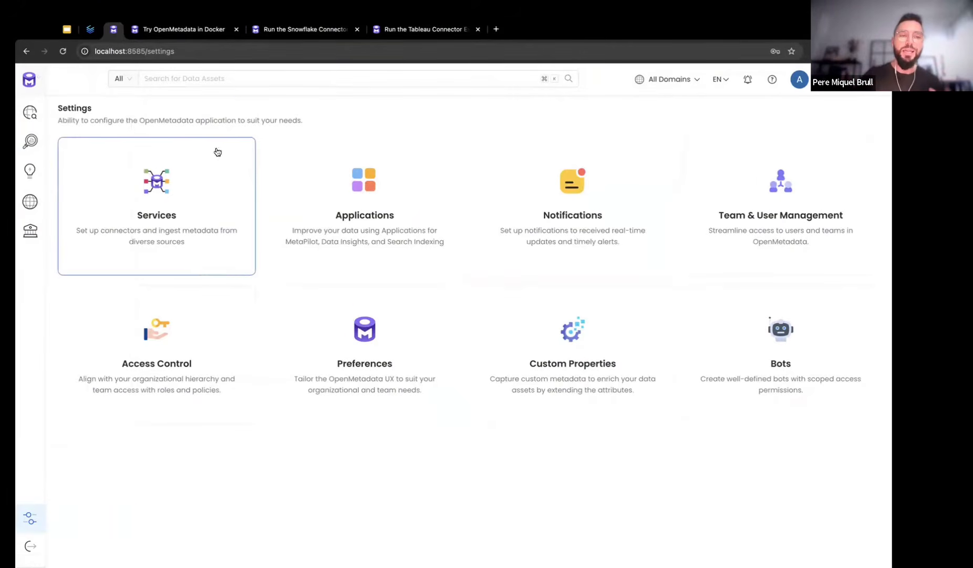
pyautogui.click(220, 193)
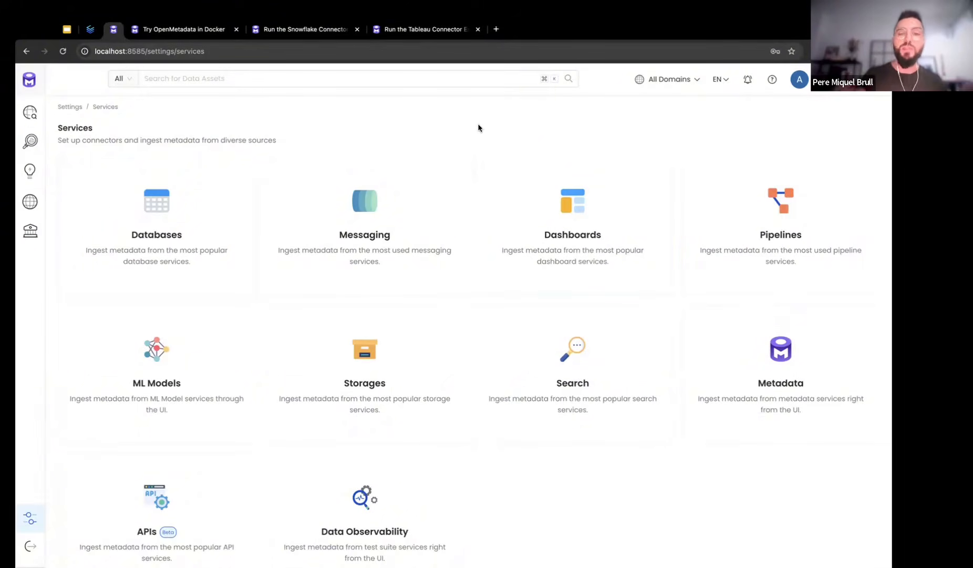
pyautogui.click(170, 193)
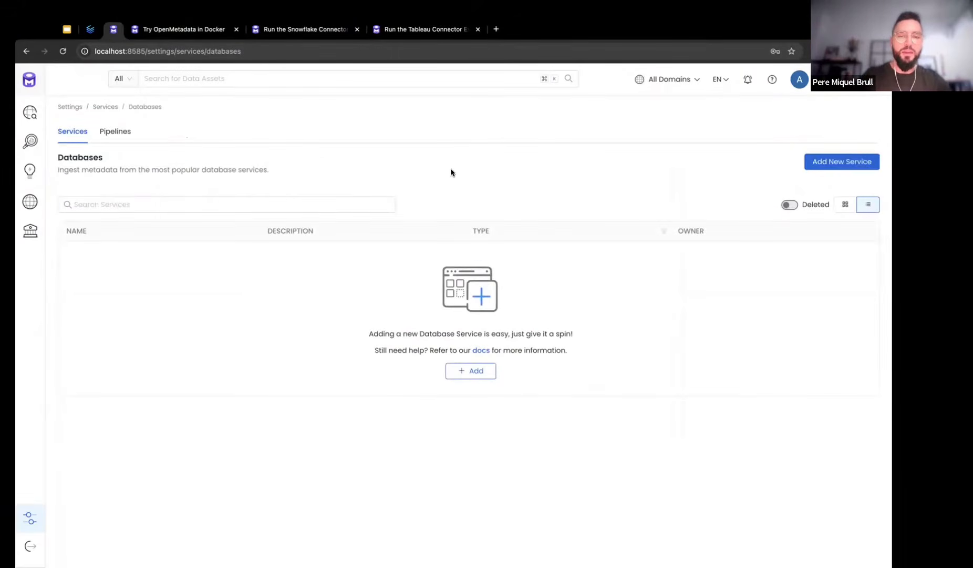
# Add a new database service and choose Snowflake as its connector type
pyautogui.click(476, 371)
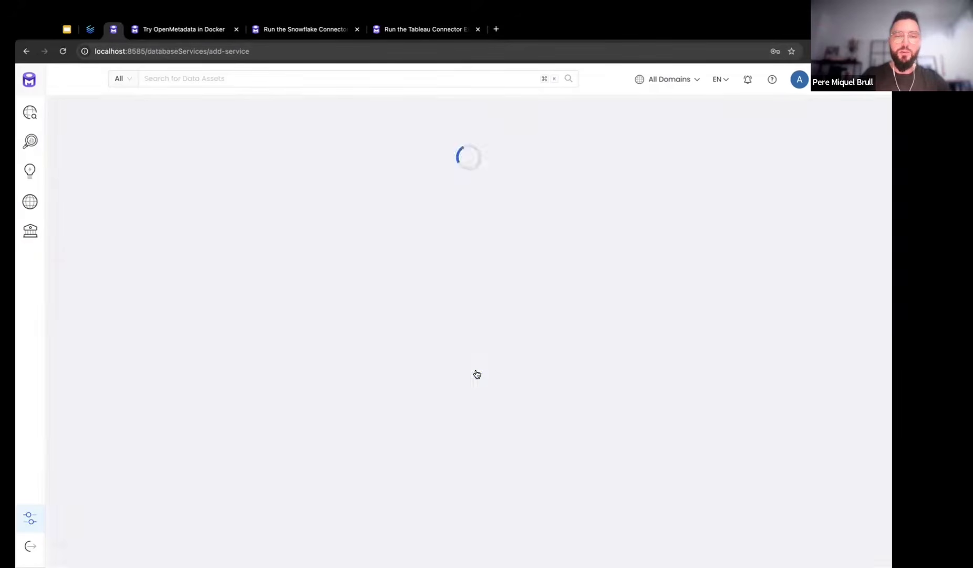
pyautogui.scroll(-3, 741, 289)
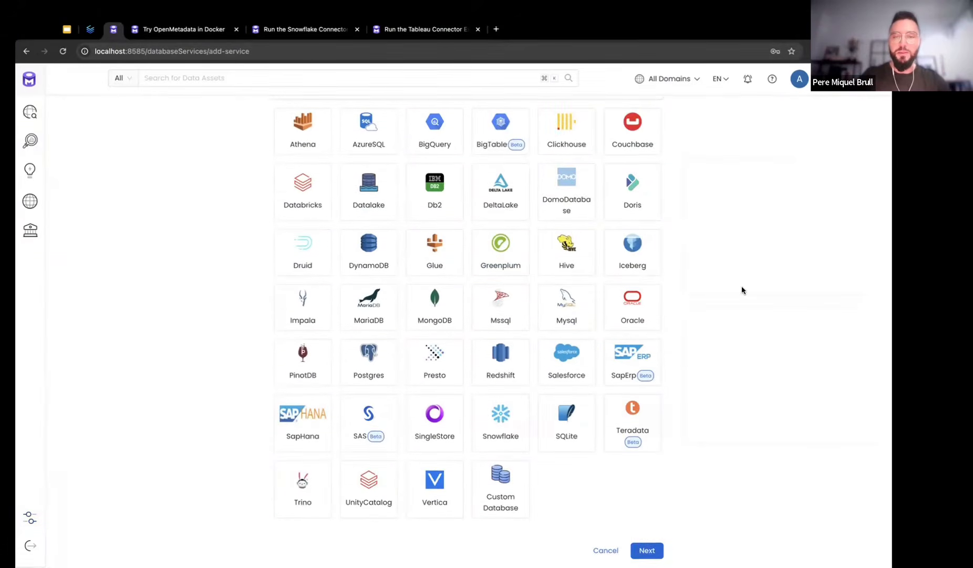
pyautogui.click(496, 423)
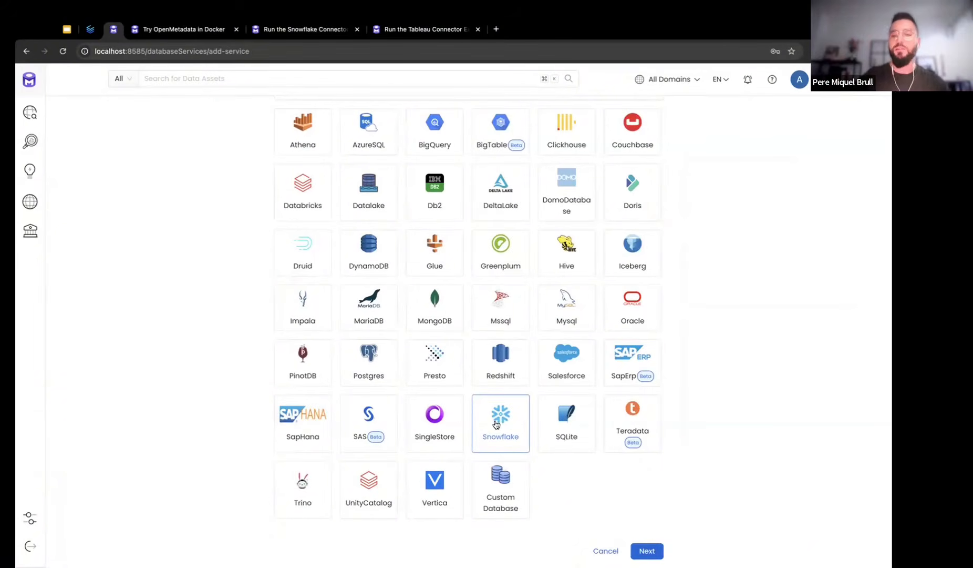
pyautogui.click(638, 549)
# Name the new service 'snowflake', leaving the description empty
pyautogui.click(332, 202)
pyautogui.write('snow')
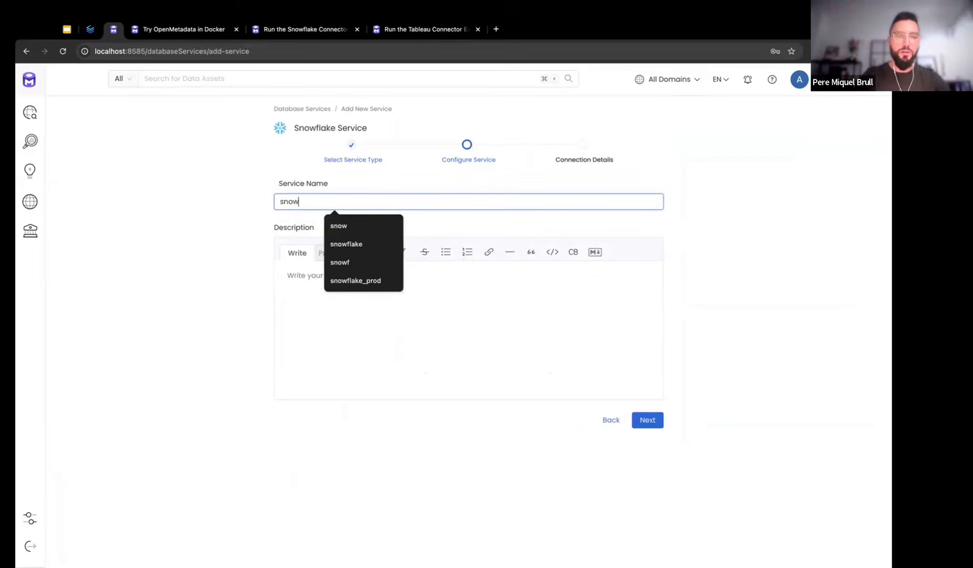
pyautogui.write('flake')
pyautogui.click(700, 187)
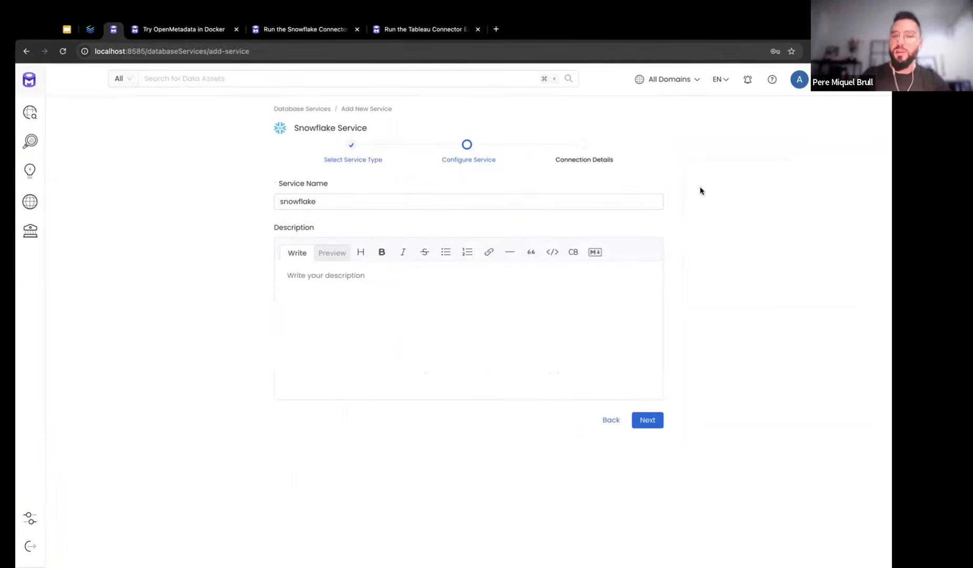
pyautogui.click(332, 201)
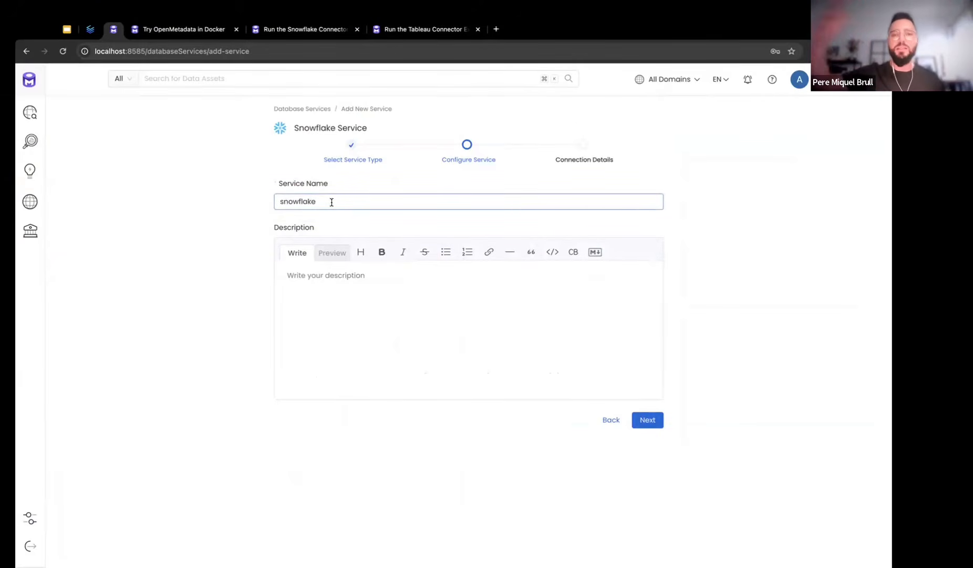
pyautogui.click(324, 221)
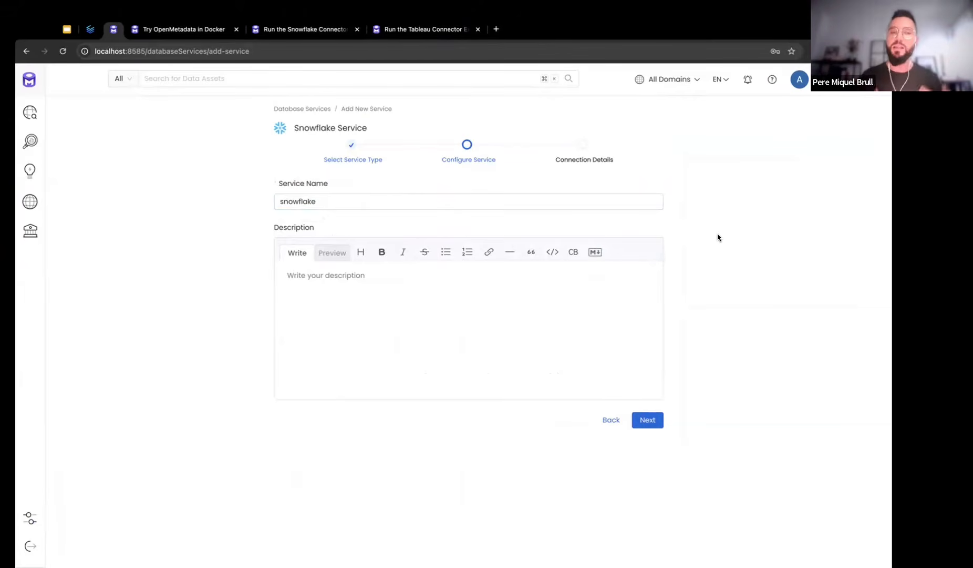
# Enter the Snowflake username, password and account identifier in the connection details
pyautogui.click(637, 420)
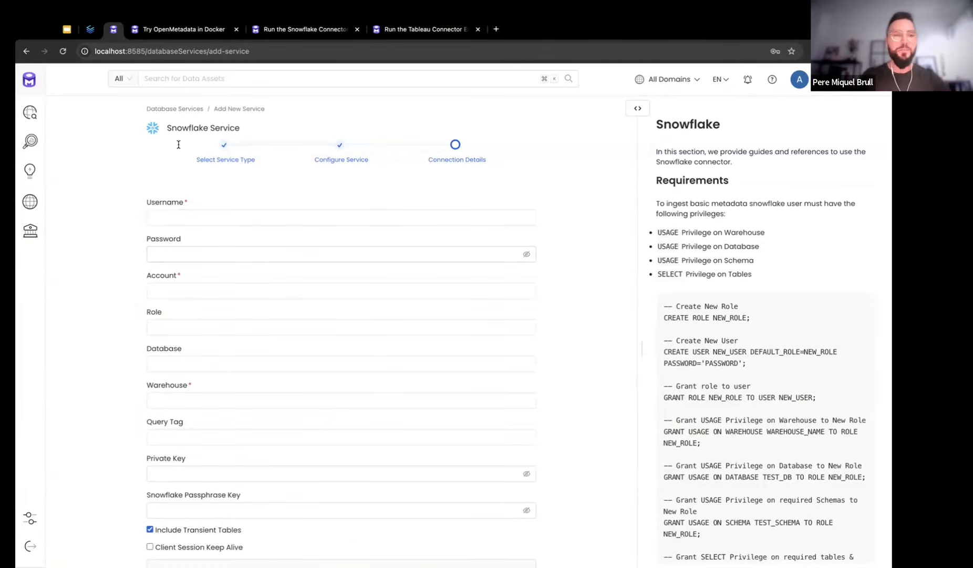
pyautogui.press('super+Tab')
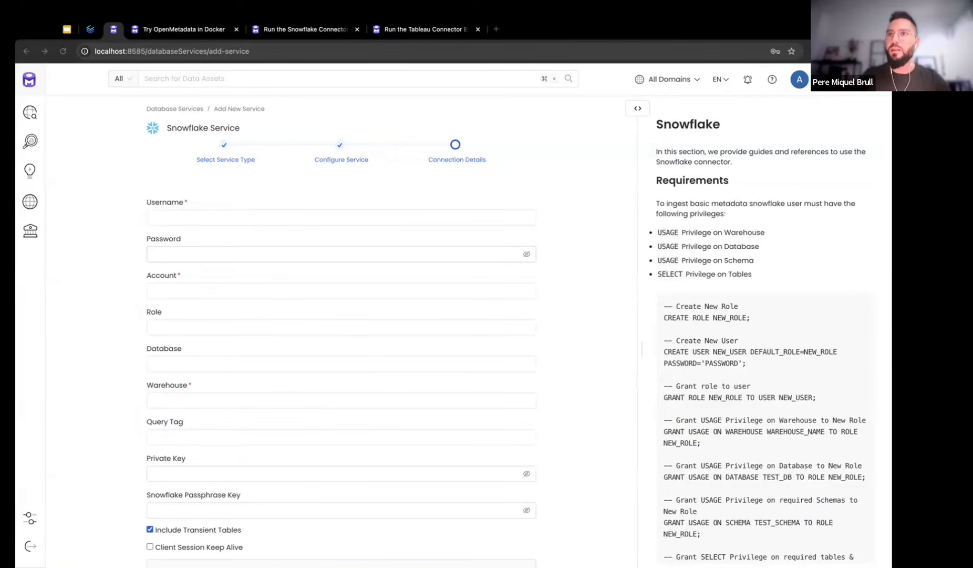
pyautogui.click(180, 217)
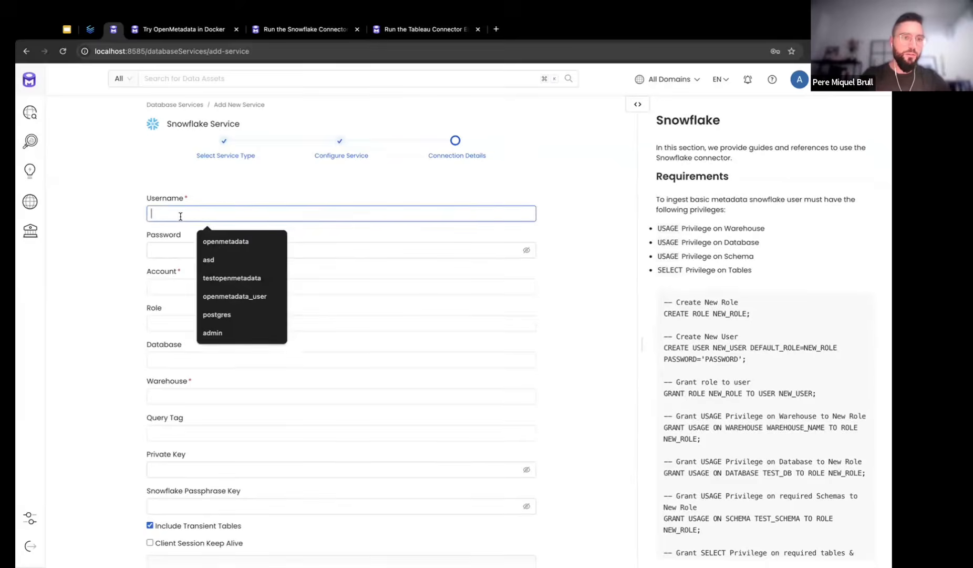
pyautogui.write('testopenmetadata')
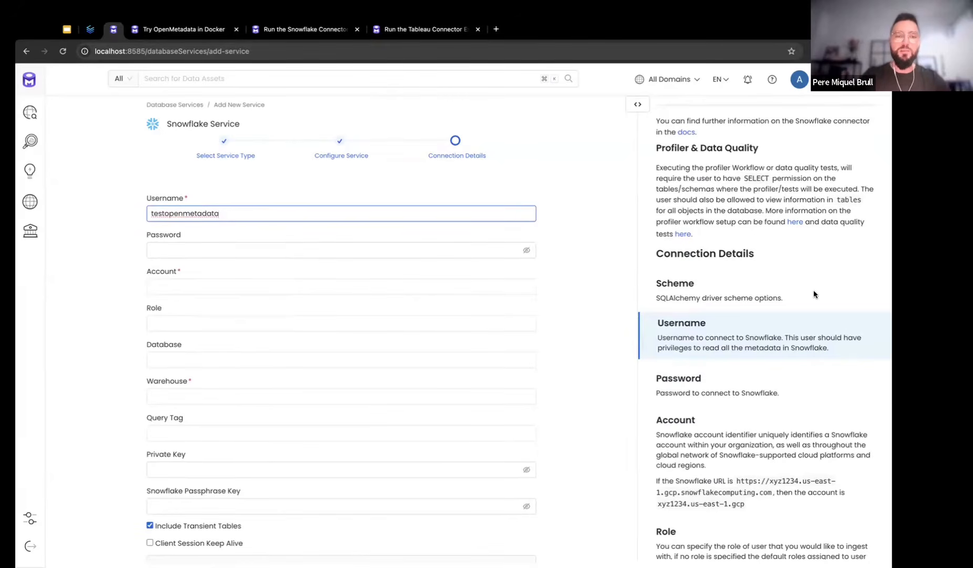
pyautogui.click(369, 249)
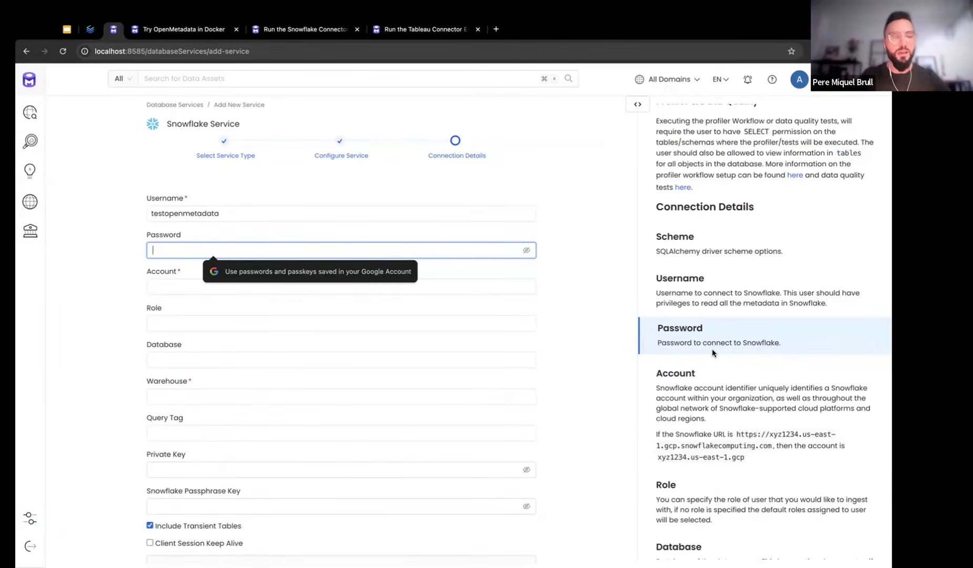
pyautogui.write('••••••')
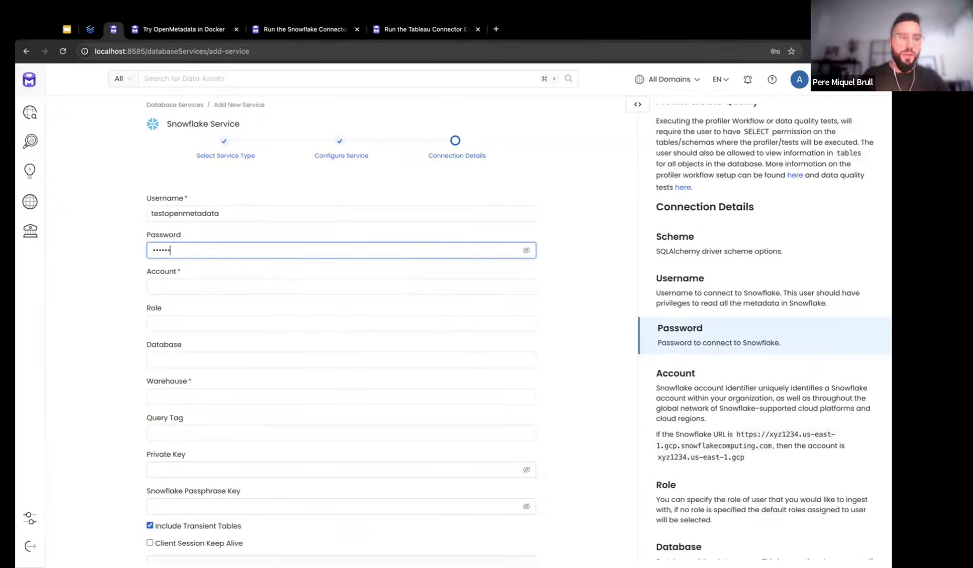
pyautogui.click(347, 287)
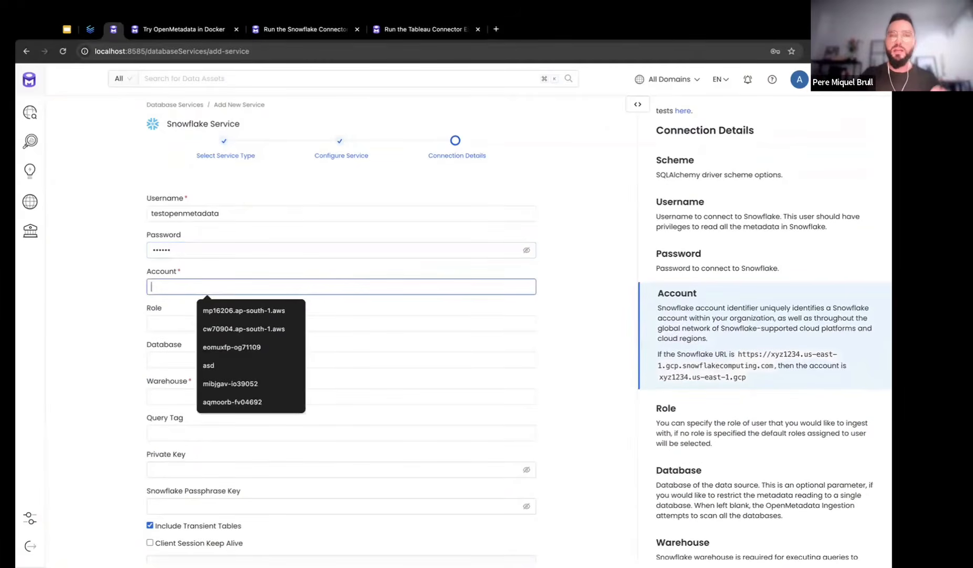
pyautogui.press('super+Tab')
pyautogui.press('super+Tab')
pyautogui.write('cw70904.ap-south-1.aws')
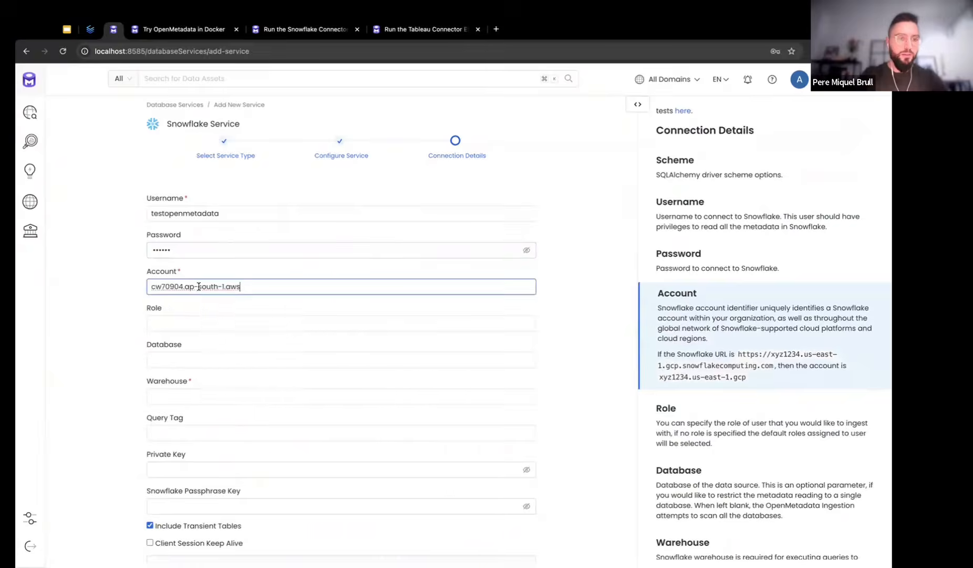
# Set database MEETUP and warehouse COMPUTE_WH, then test the connection, which fails at CheckAccess
pyautogui.click(161, 355)
pyautogui.write('MEETUP')
pyautogui.click(120, 365)
pyautogui.scroll(-1, 363, 349)
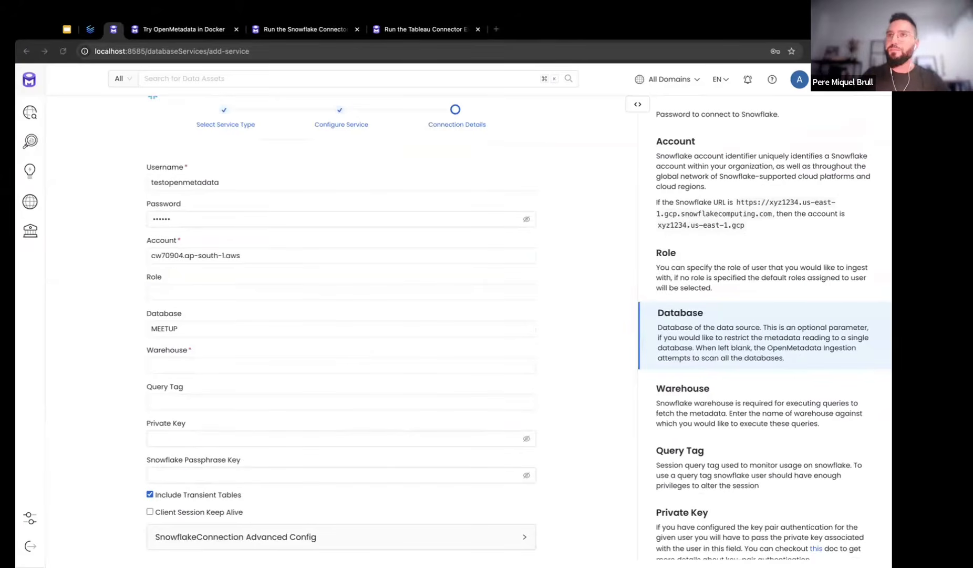
pyautogui.click(192, 364)
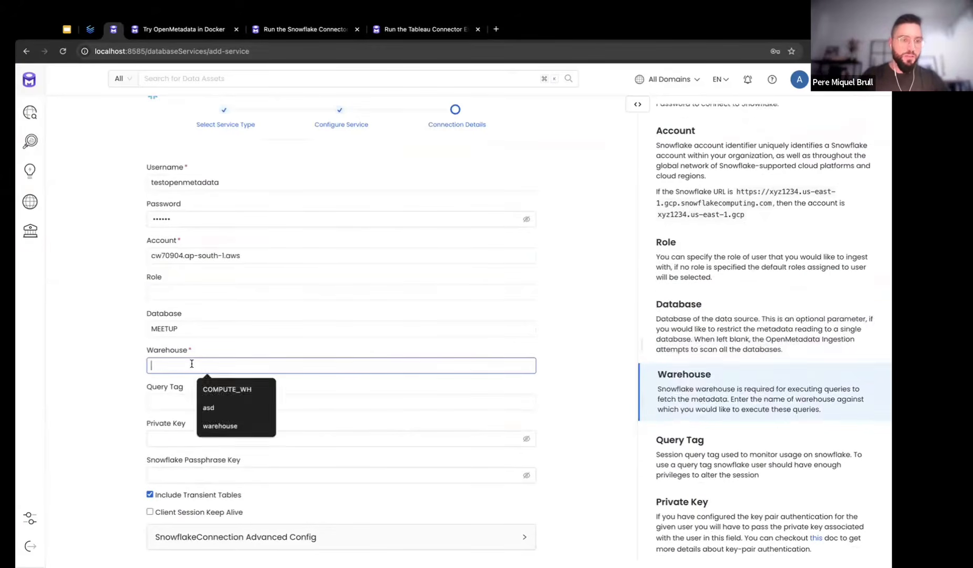
pyautogui.write('COMPUTE_WH')
pyautogui.click(596, 322)
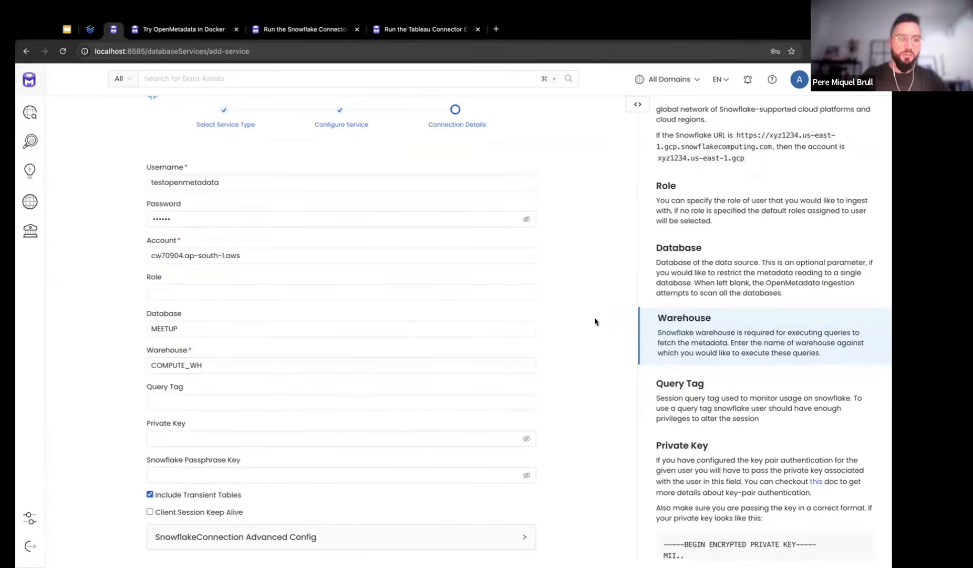
pyautogui.scroll(-1, 595, 321)
pyautogui.scroll(-1, 595, 321)
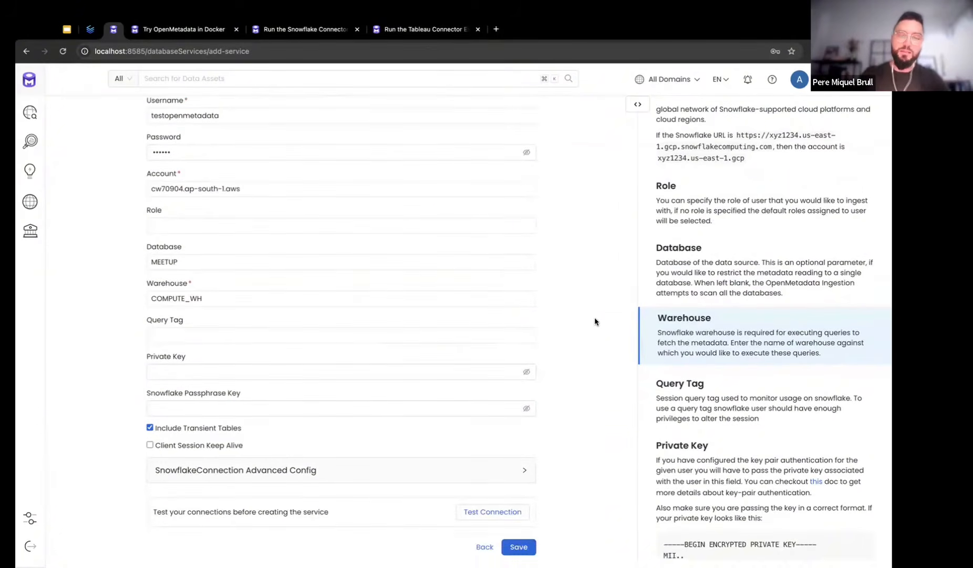
pyautogui.click(488, 509)
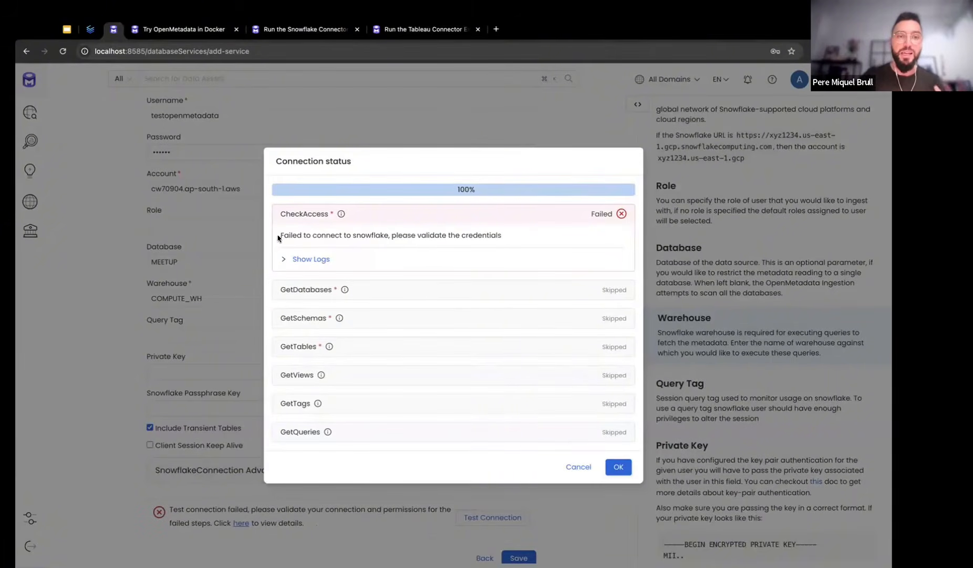
# Highlight the failed-access message and expand the connection test logs
pyautogui.moveTo(279, 235); pyautogui.dragTo(516, 238)
pyautogui.click(520, 240)
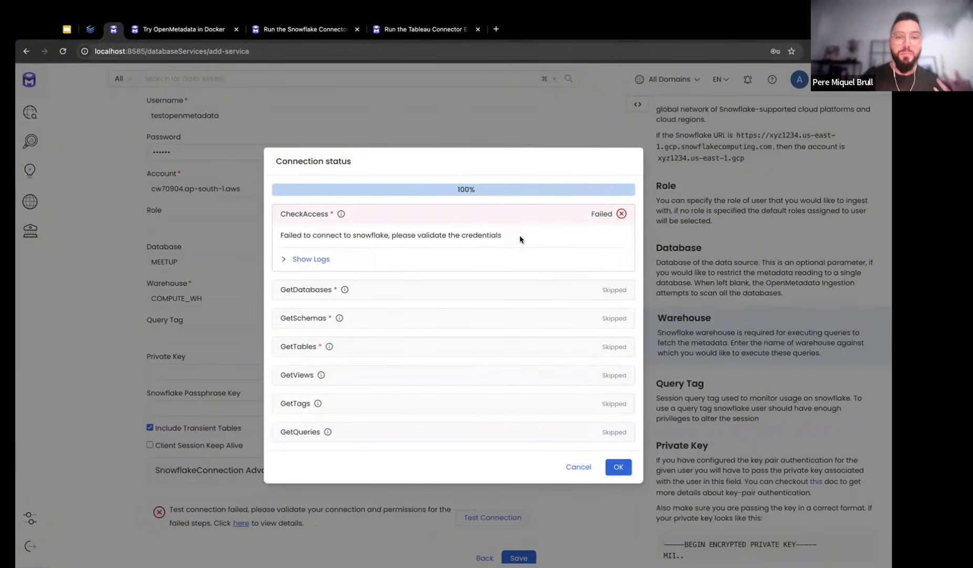
pyautogui.click(284, 259)
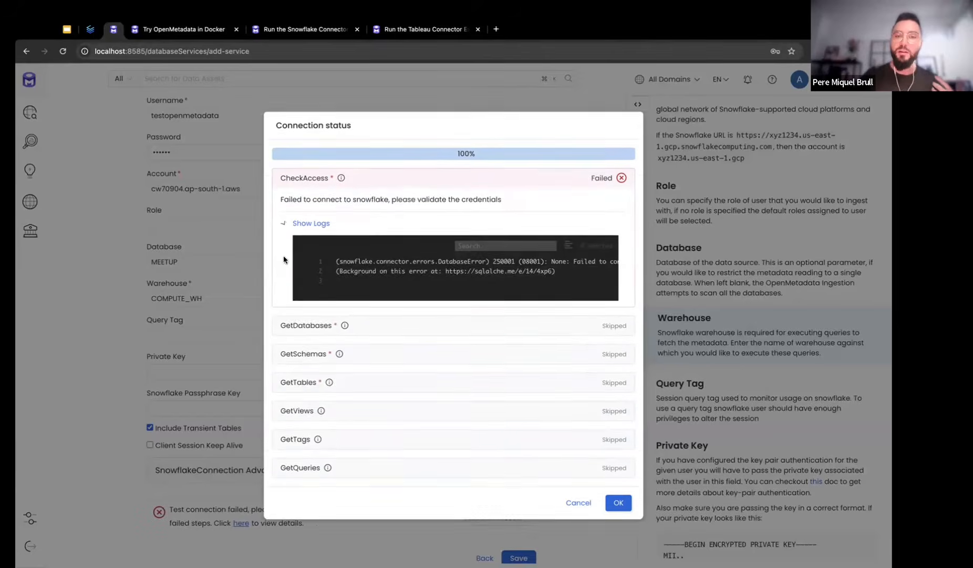
pyautogui.hscroll(10, 494, 212)
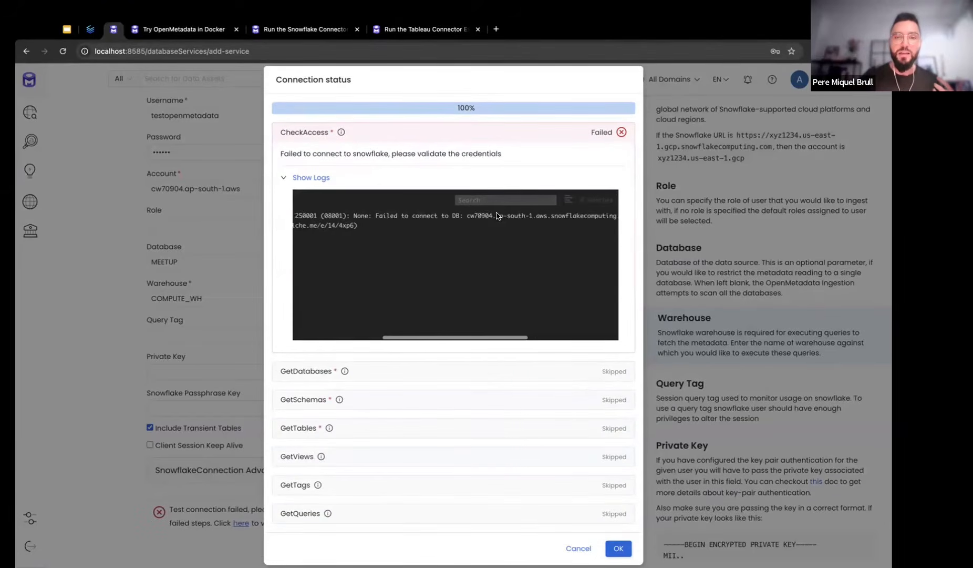
pyautogui.hscroll(8, 497, 216)
# Highlight 'Incorrect username or password' in the log, dismiss the report, and select the password field
pyautogui.doubleClick(474, 216)
pyautogui.moveTo(497, 214); pyautogui.dragTo(566, 214)
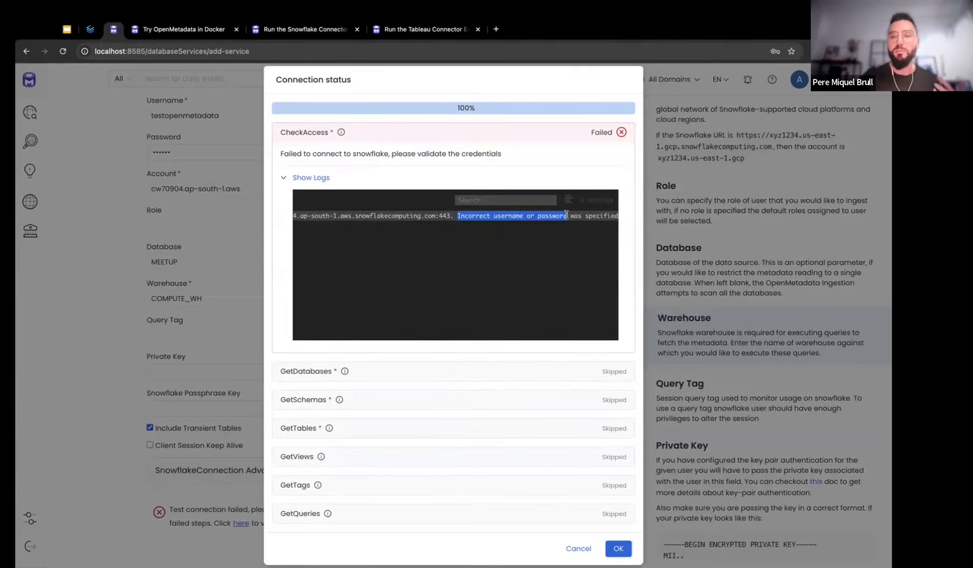
pyautogui.click(567, 214)
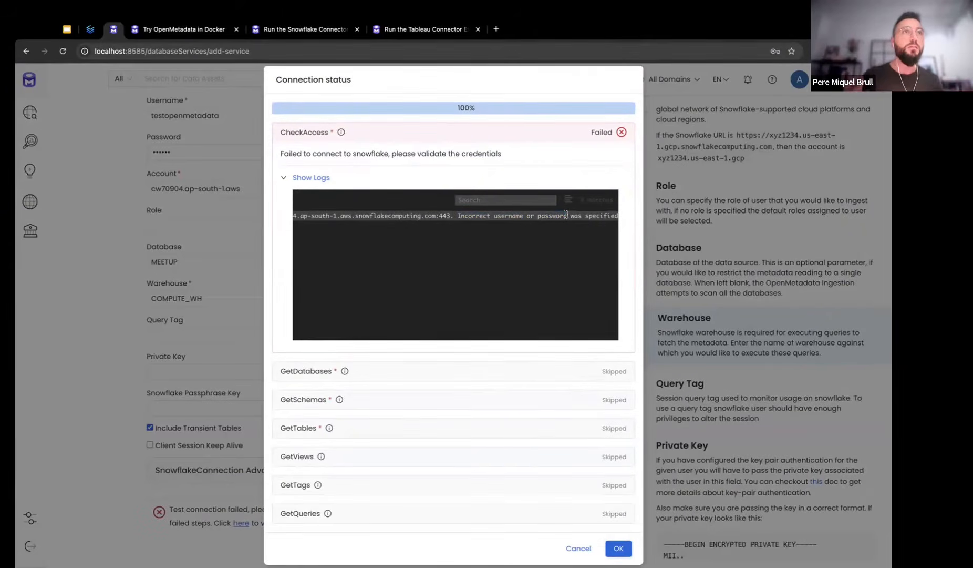
pyautogui.click(618, 548)
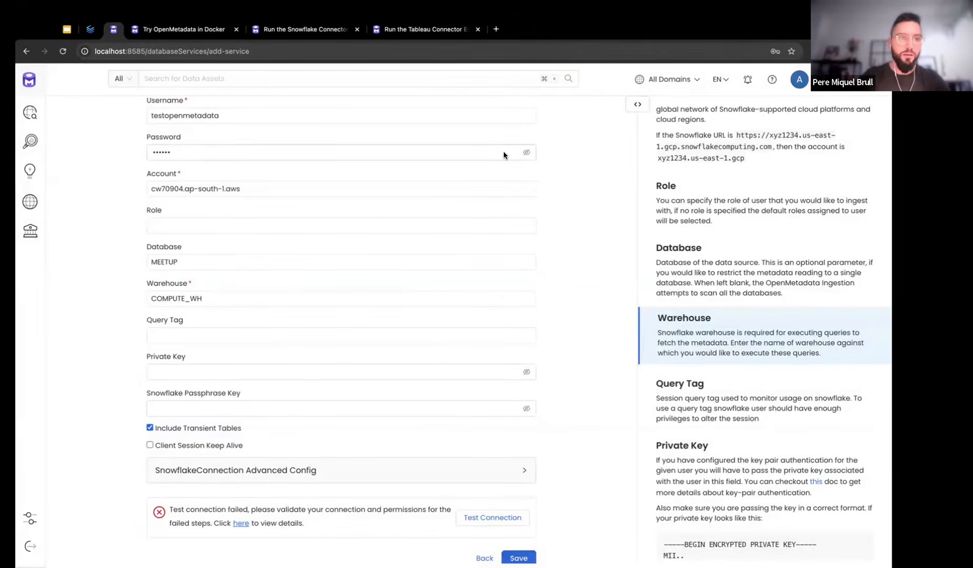
pyautogui.click(291, 147)
# Retype the password, pass every connection check, and save the 'snowflake' database service
pyautogui.write('•••••')
pyautogui.click(579, 255)
pyautogui.scroll(-1, 580, 255)
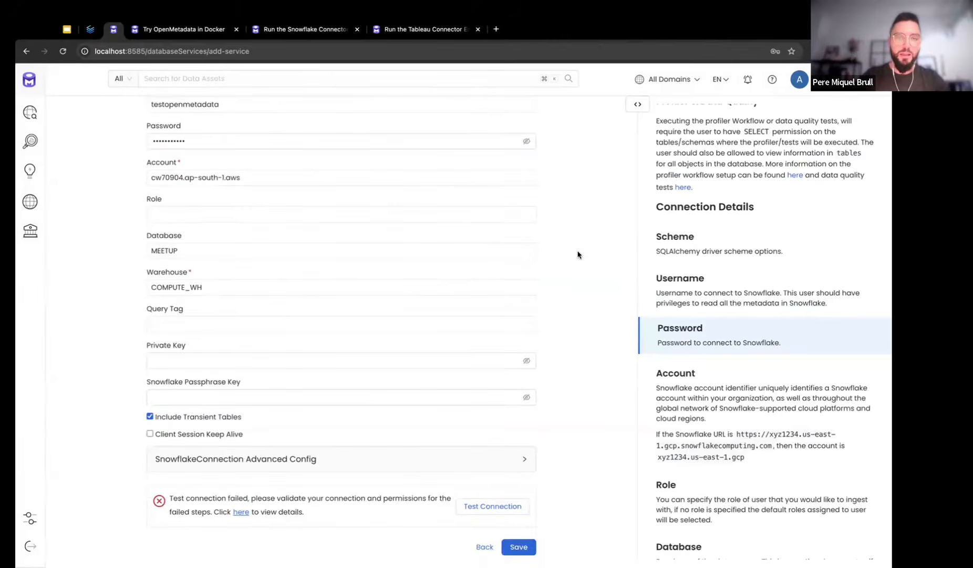
pyautogui.click(503, 511)
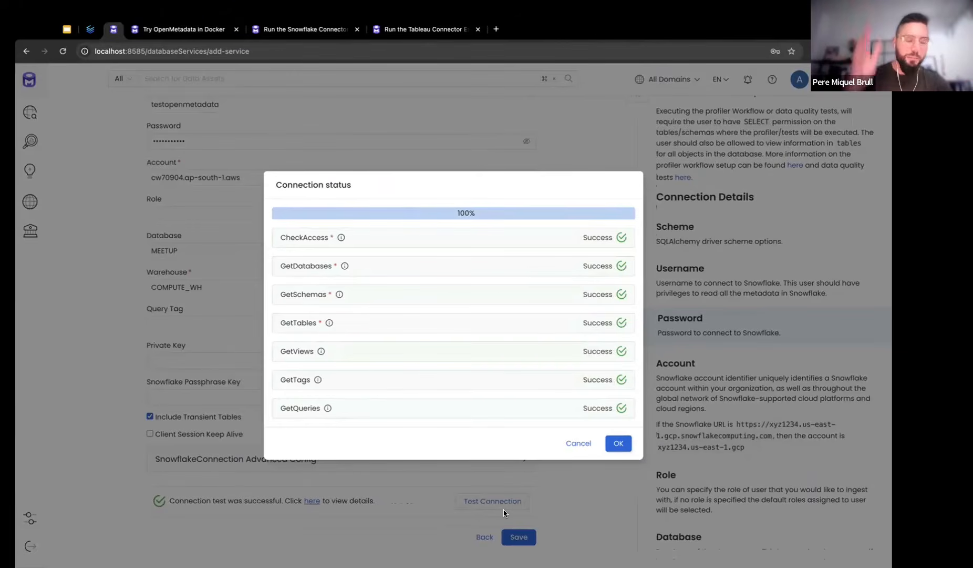
pyautogui.click(616, 442)
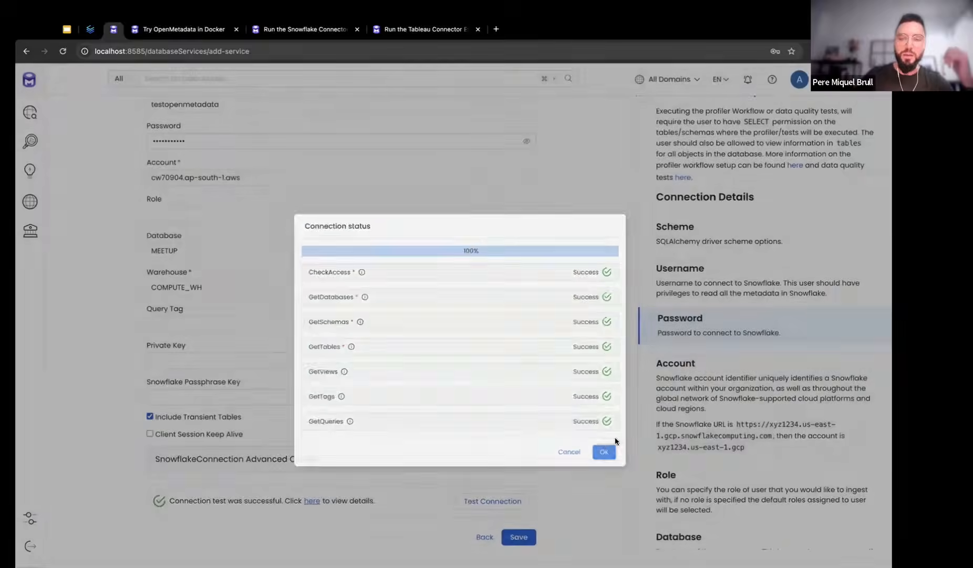
pyautogui.click(518, 536)
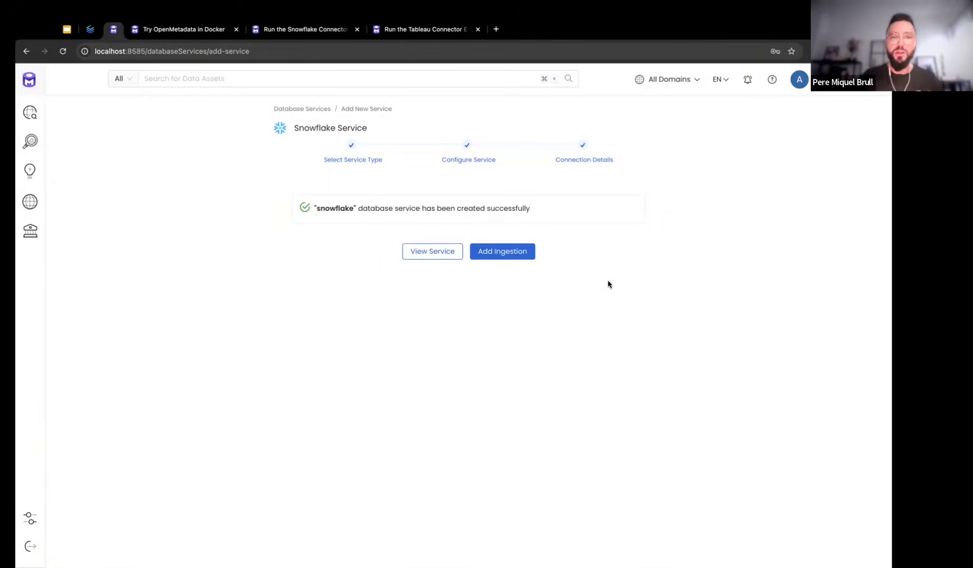
pyautogui.click(514, 259)
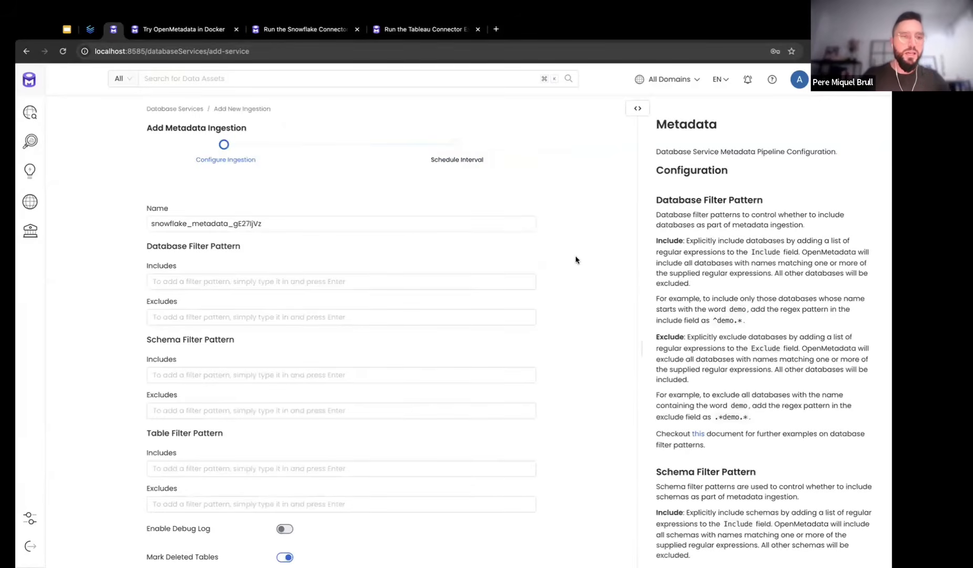
# Add MEETUP as a database include filter for the metadata ingestion
pyautogui.scroll(-1, 575, 260)
pyautogui.click(392, 251)
pyautogui.write('MEETUP')
pyautogui.press('Return')
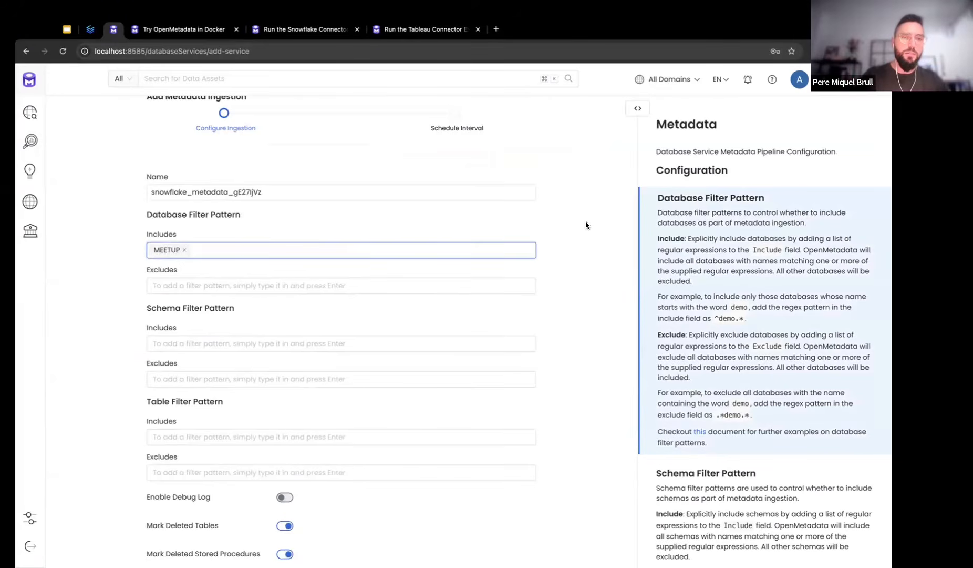
# Add DEMO as a schema include filter and review the remaining default options
pyautogui.scroll(-1, 586, 224)
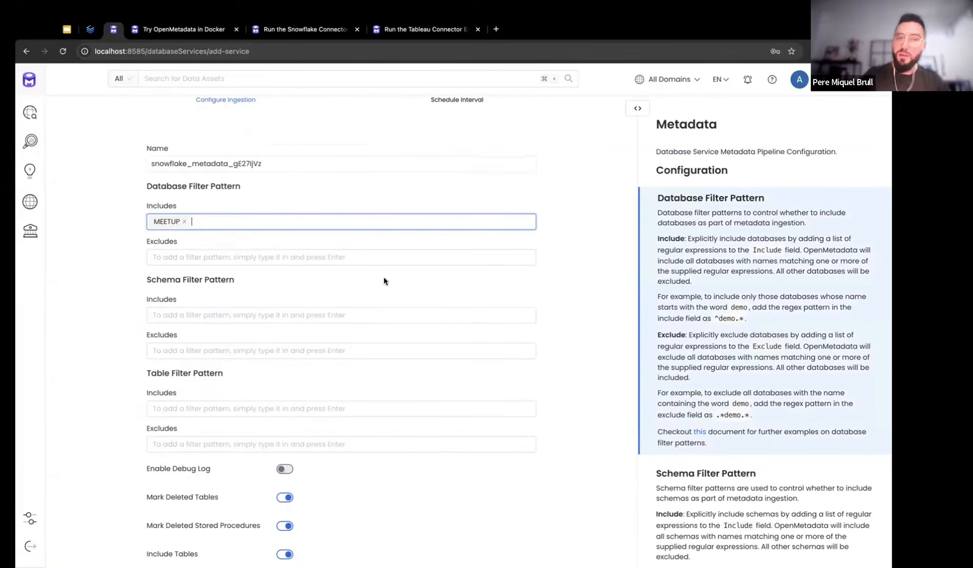
pyautogui.click(197, 314)
pyautogui.write('DEMO')
pyautogui.press('Return')
pyautogui.click(571, 274)
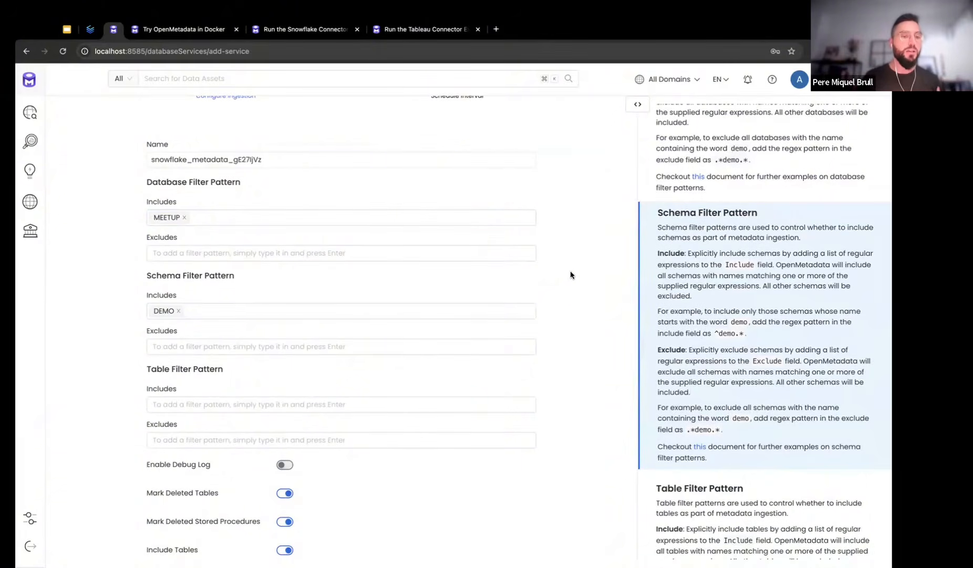
pyautogui.scroll(-2, 571, 275)
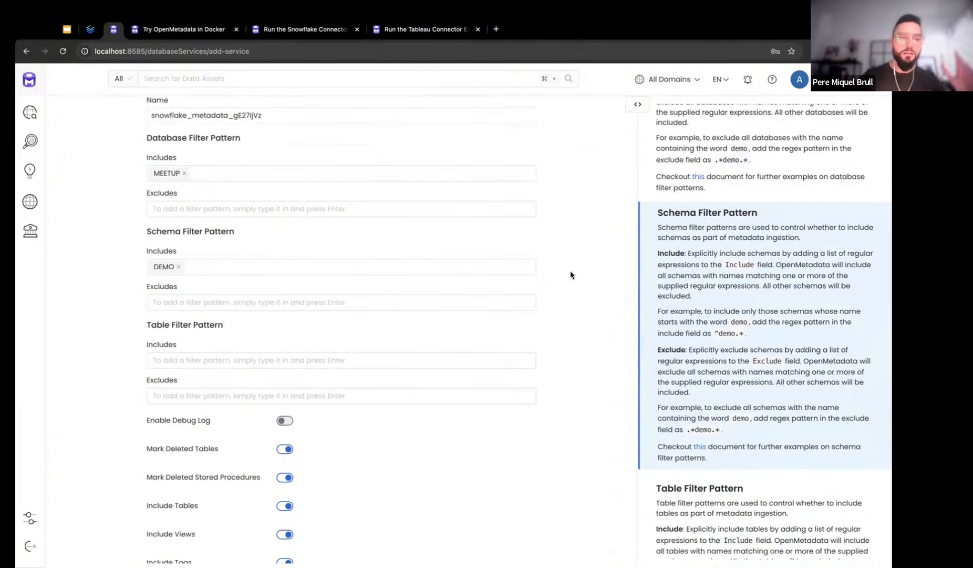
pyautogui.scroll(-10, 571, 275)
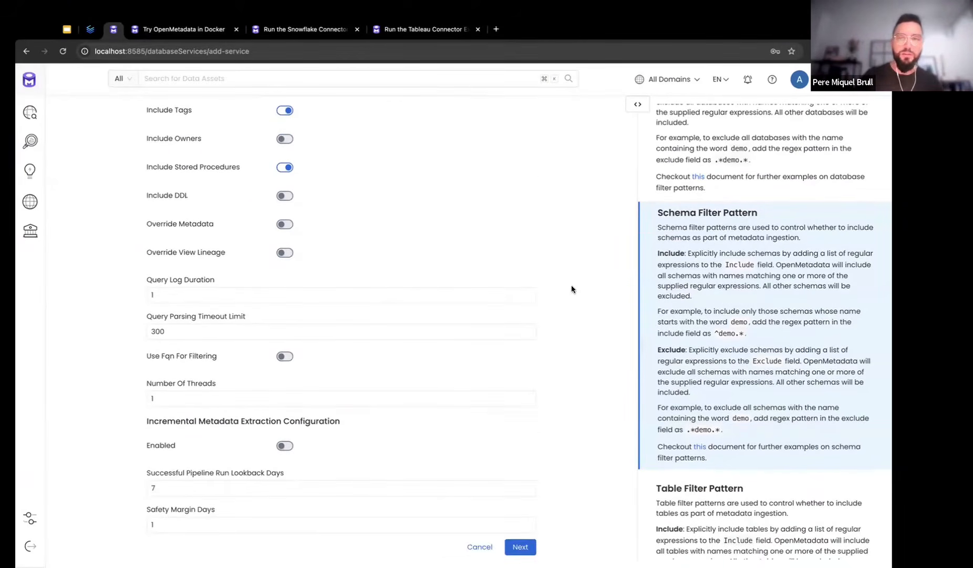
# Schedule snowflake_metadata_gE27ljVz to run every week (Monday, 00:00) and deploy it
pyautogui.click(519, 548)
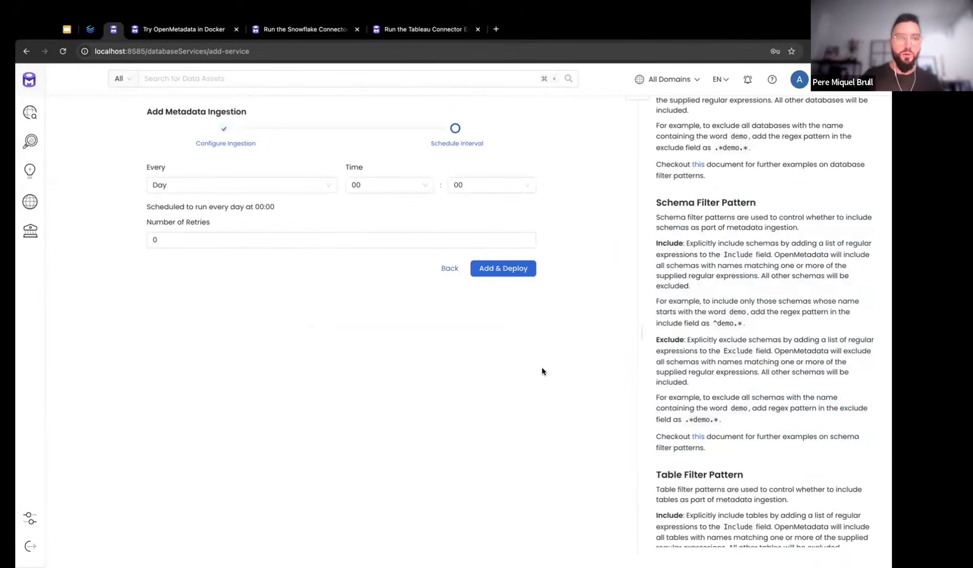
pyautogui.click(273, 192)
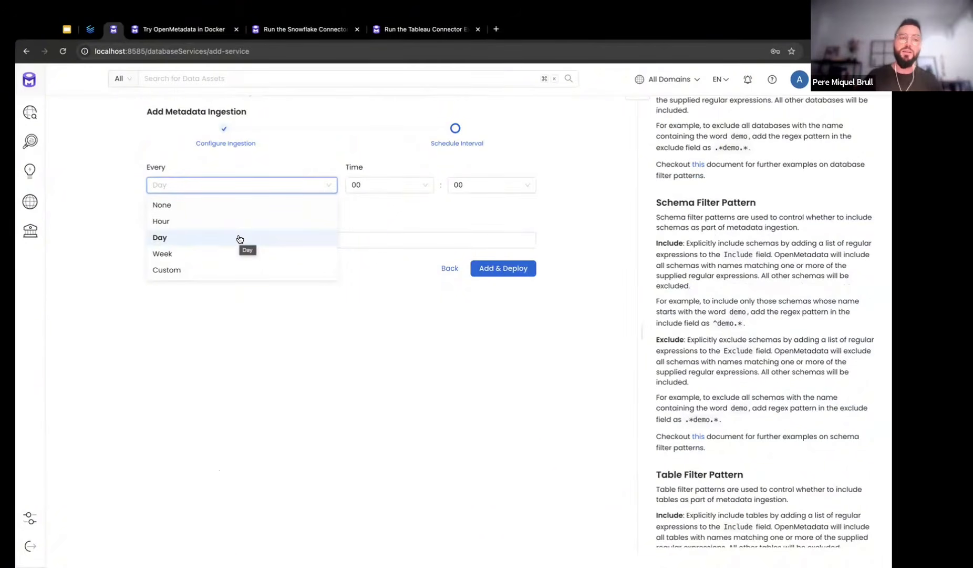
pyautogui.click(239, 253)
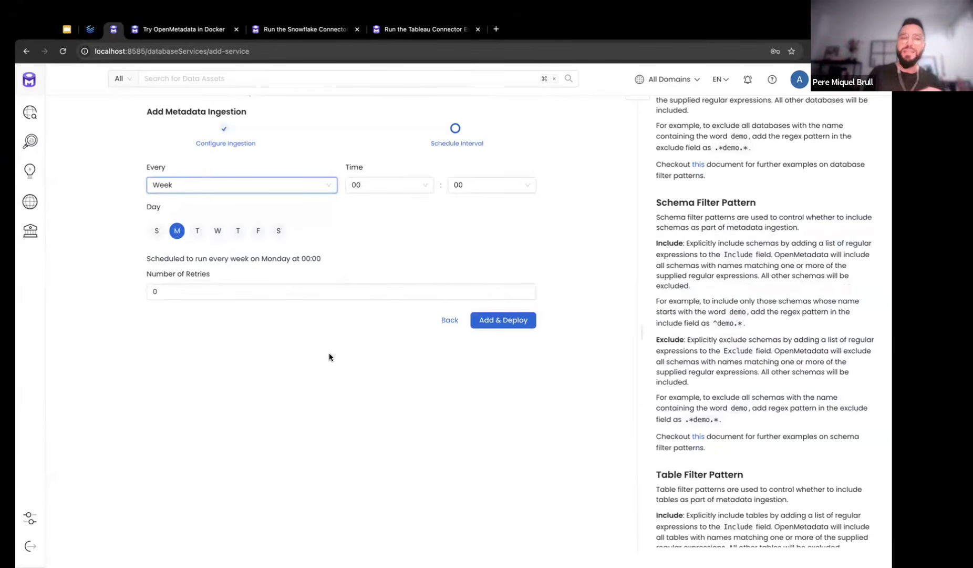
pyautogui.click(486, 320)
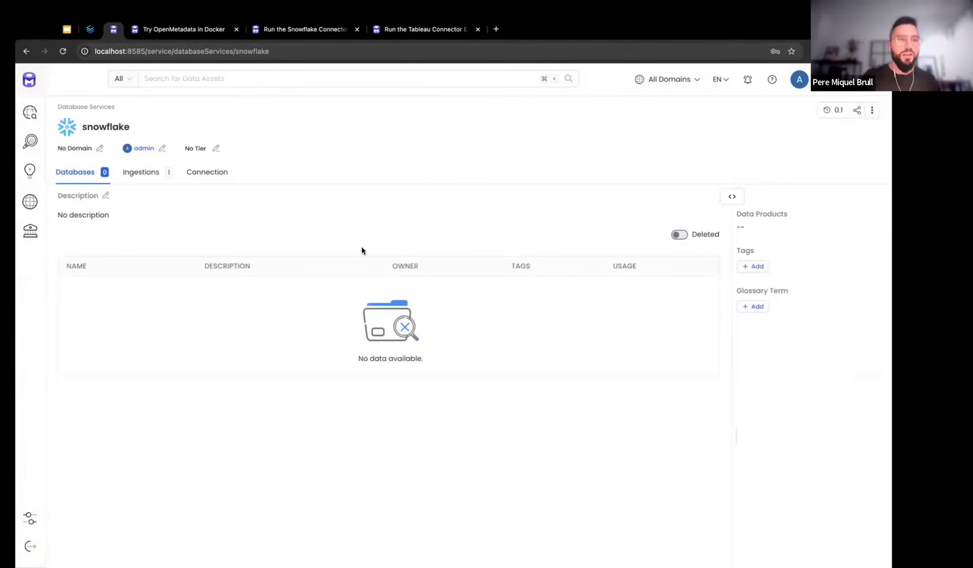
# Trigger an immediate run of the metadata pipeline from the Ingestions tab
pyautogui.click(153, 182)
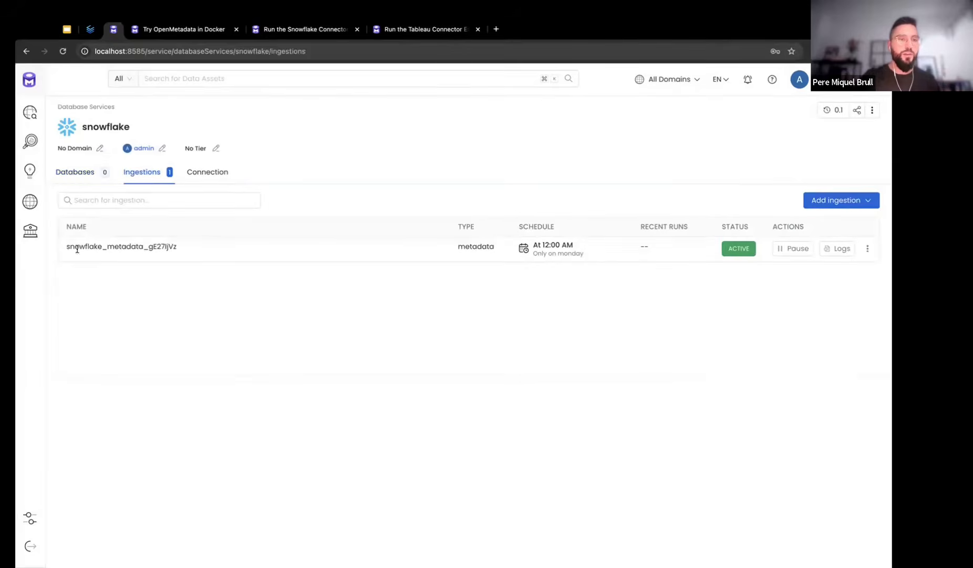
pyautogui.moveTo(67, 245); pyautogui.dragTo(181, 250)
pyautogui.click(182, 250)
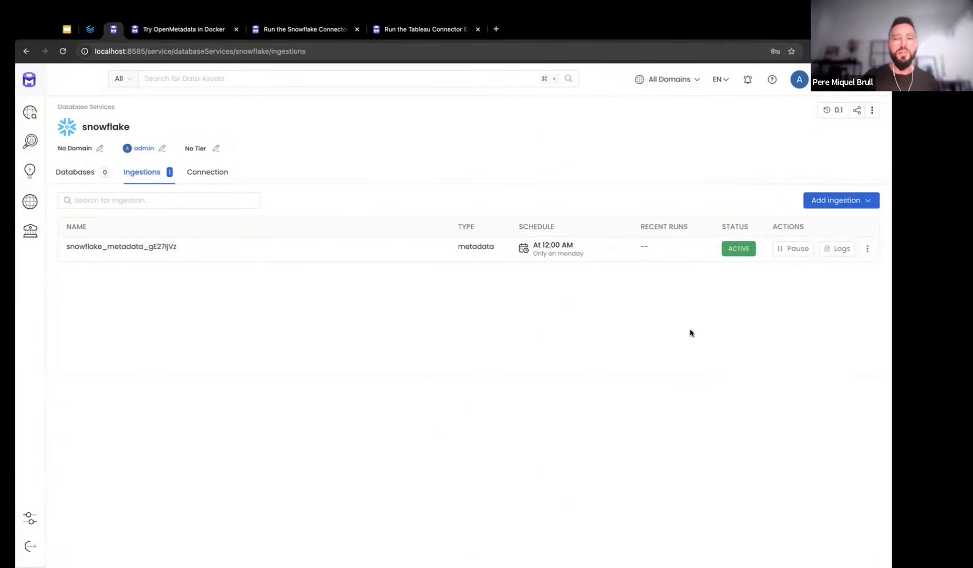
pyautogui.click(867, 249)
pyautogui.click(846, 268)
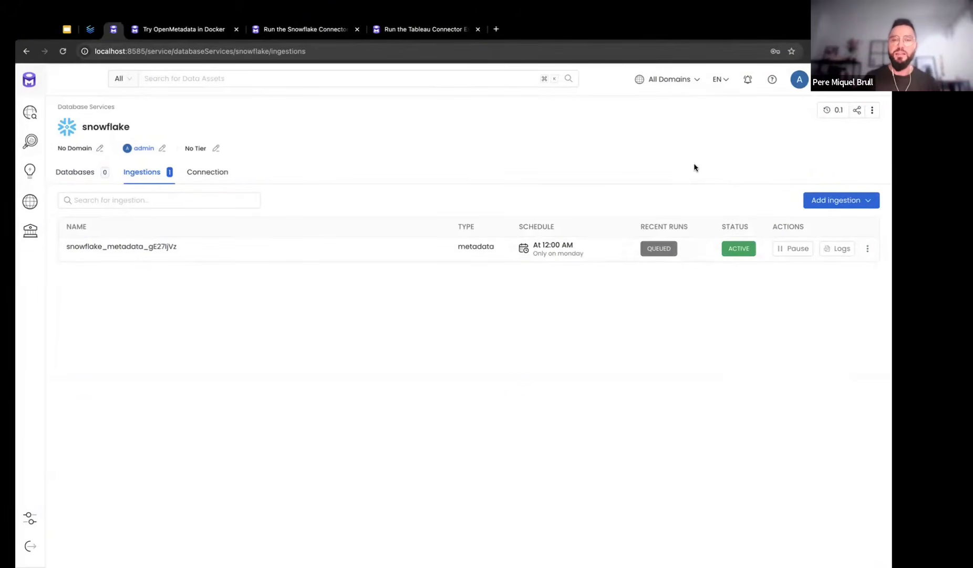
# Reload the page and view the run logs: 20 records, 0 errors, 100% success
pyautogui.click(868, 249)
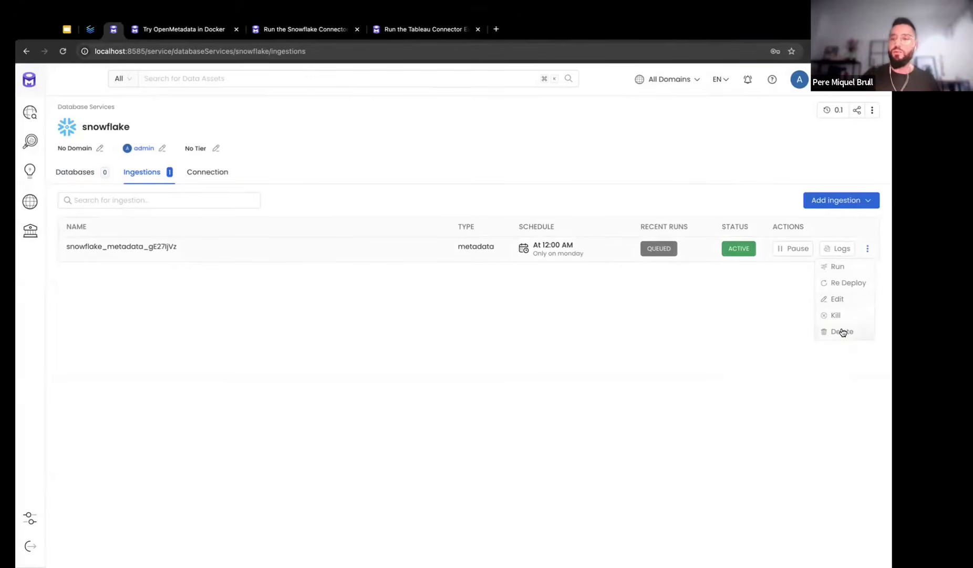
pyautogui.click(593, 366)
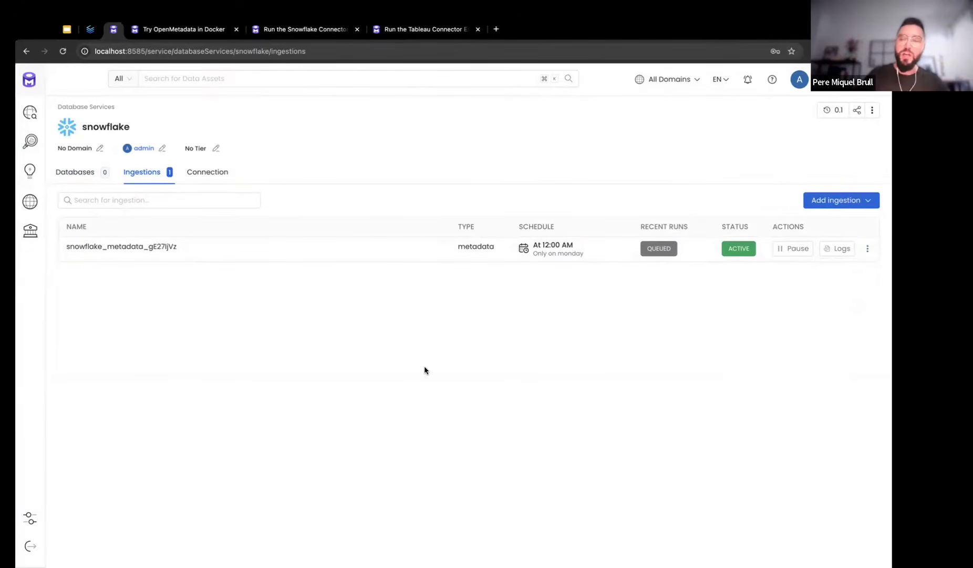
pyautogui.press('super+r')
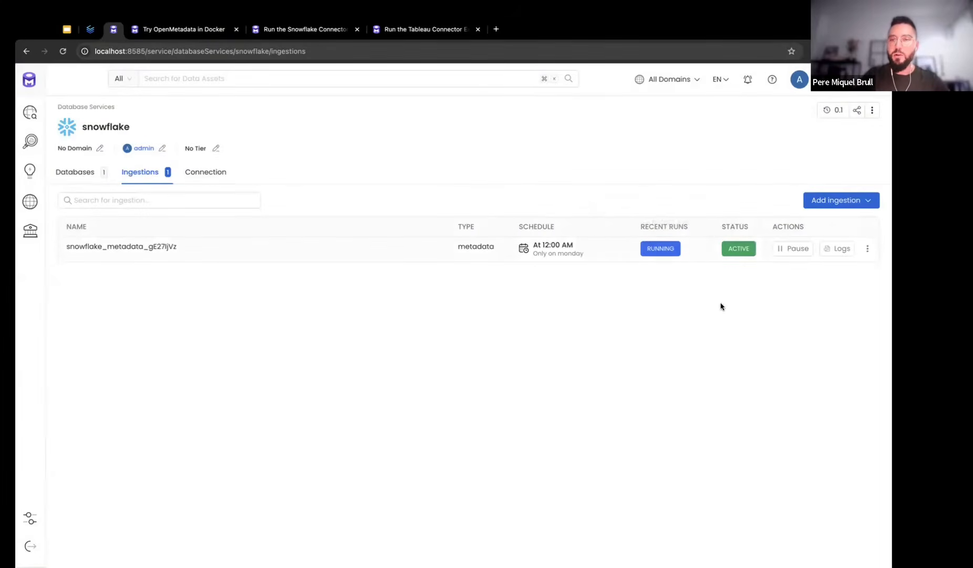
pyautogui.click(829, 247)
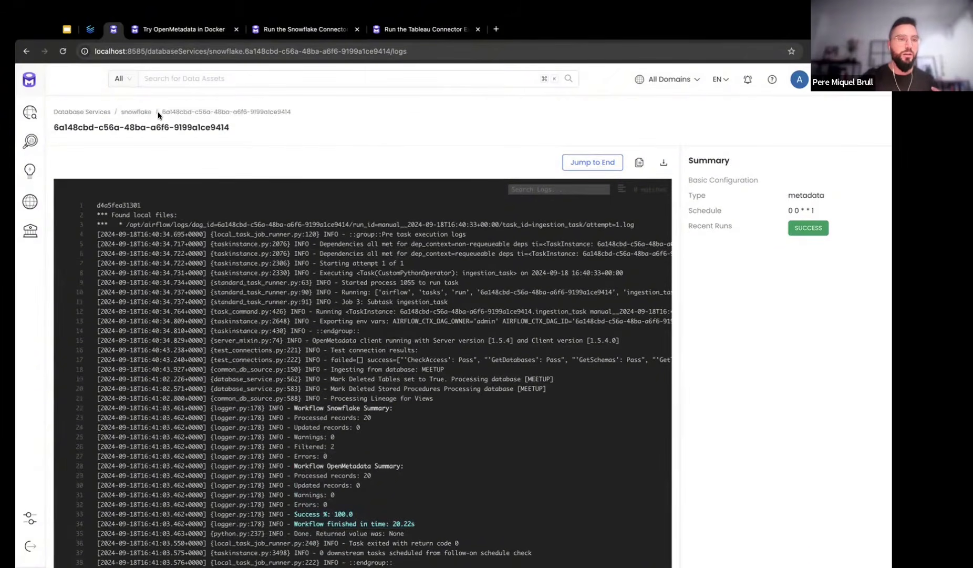
# Browse the snowflake service into the MEETUP database and DEMO schema tables
pyautogui.click(137, 112)
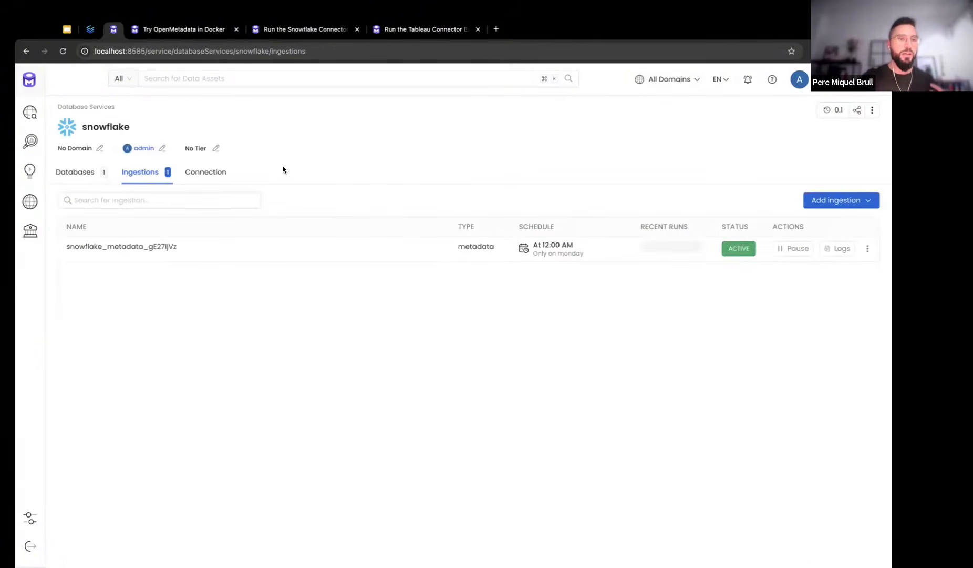
pyautogui.click(86, 181)
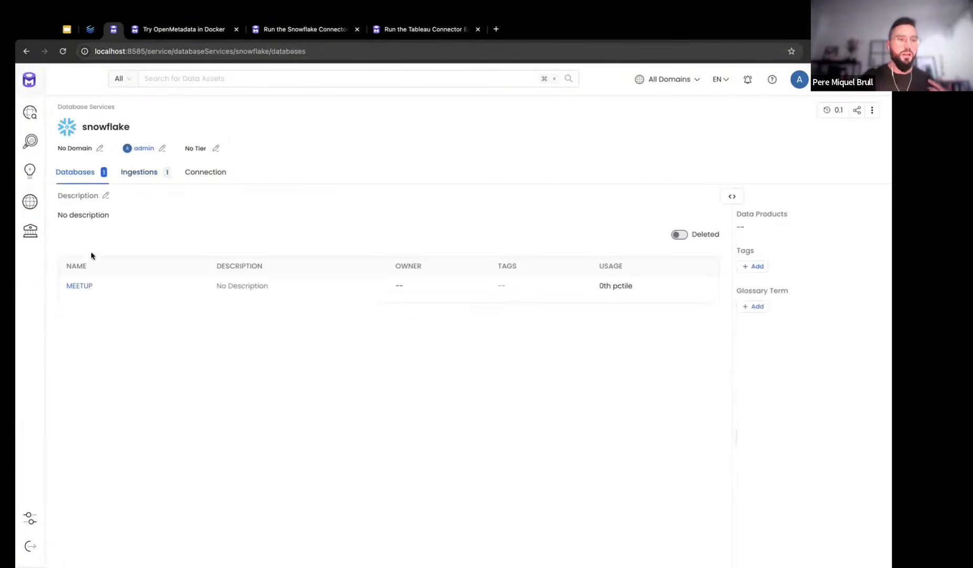
pyautogui.click(76, 284)
pyautogui.click(76, 284)
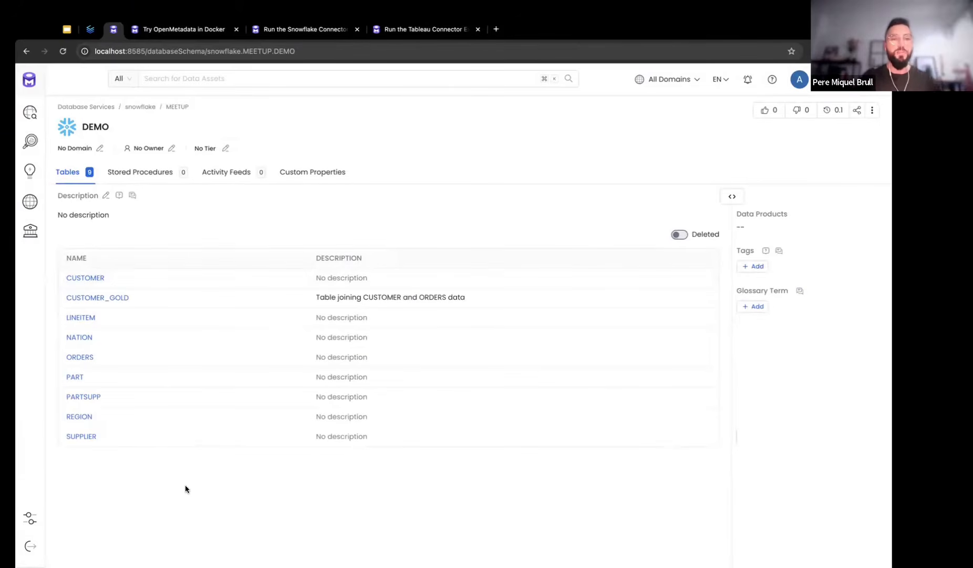
# Search Explore for 'CUSTOMER' and open the CUSTOMER_GOLD table
pyautogui.click(30, 112)
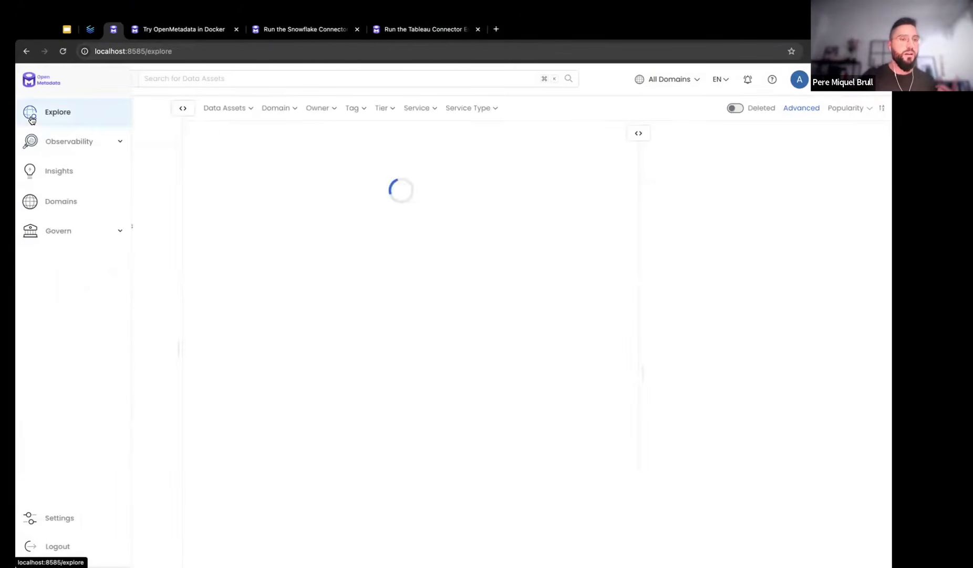
pyautogui.click(262, 76)
pyautogui.write('CUSTOMER')
pyautogui.press('Return')
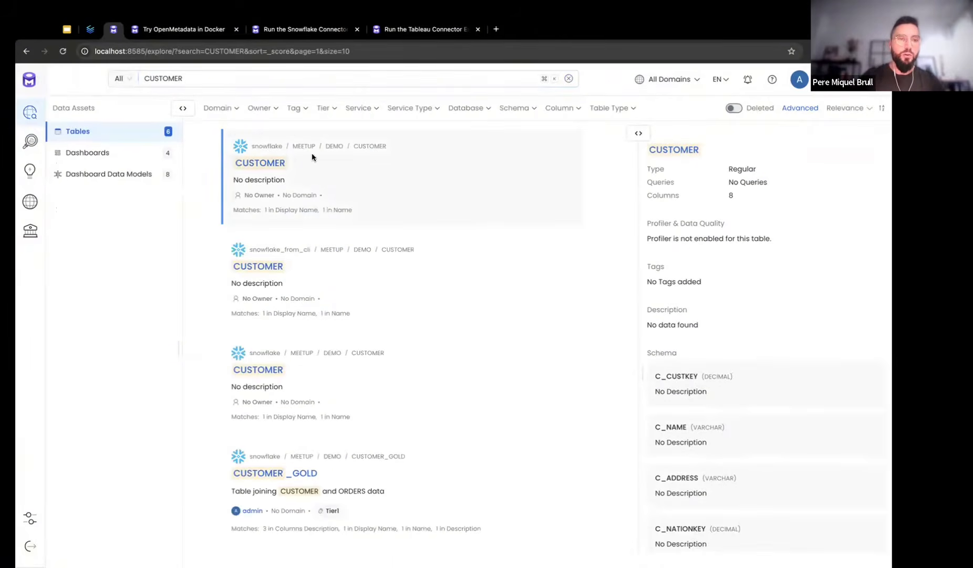
pyautogui.click(280, 474)
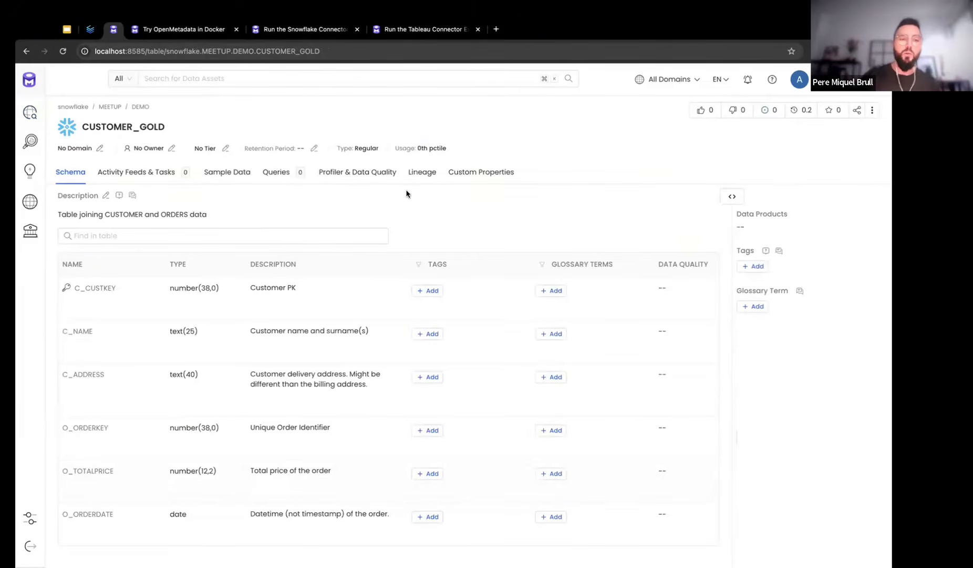
pyautogui.moveTo(61, 213); pyautogui.dragTo(208, 213)
pyautogui.click(209, 215)
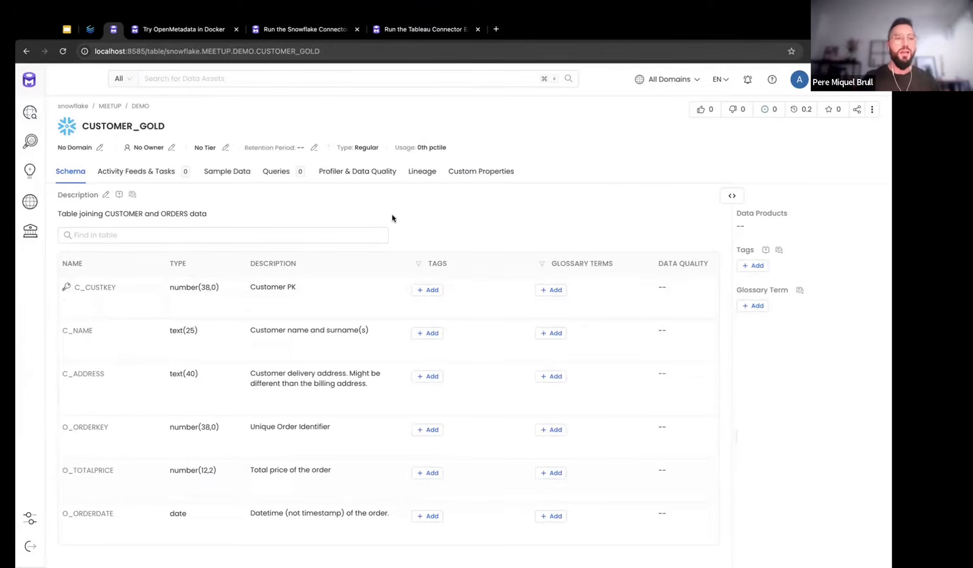
# Set admin as owner of CUSTOMER_GOLD and view its lineage graph
pyautogui.click(170, 149)
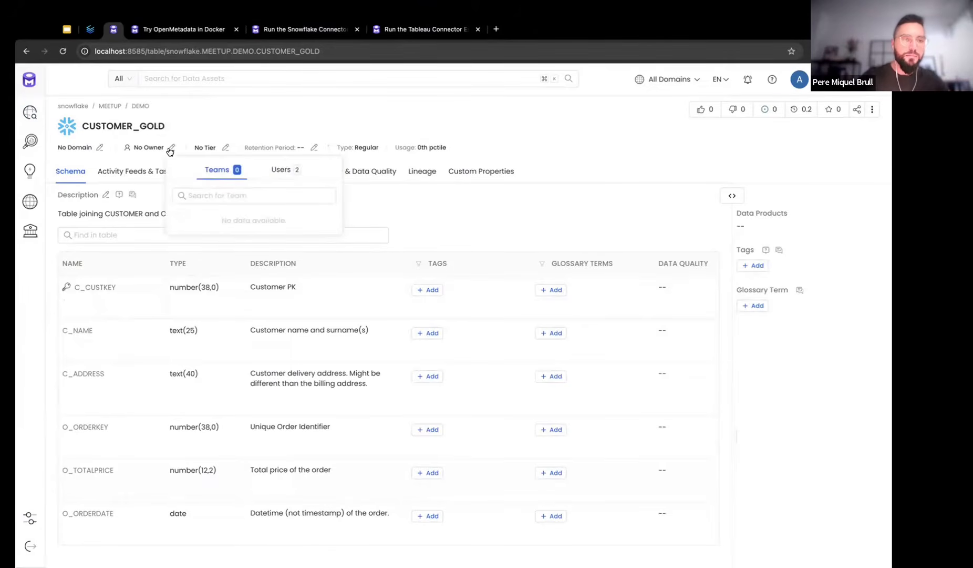
pyautogui.click(282, 169)
pyautogui.click(303, 218)
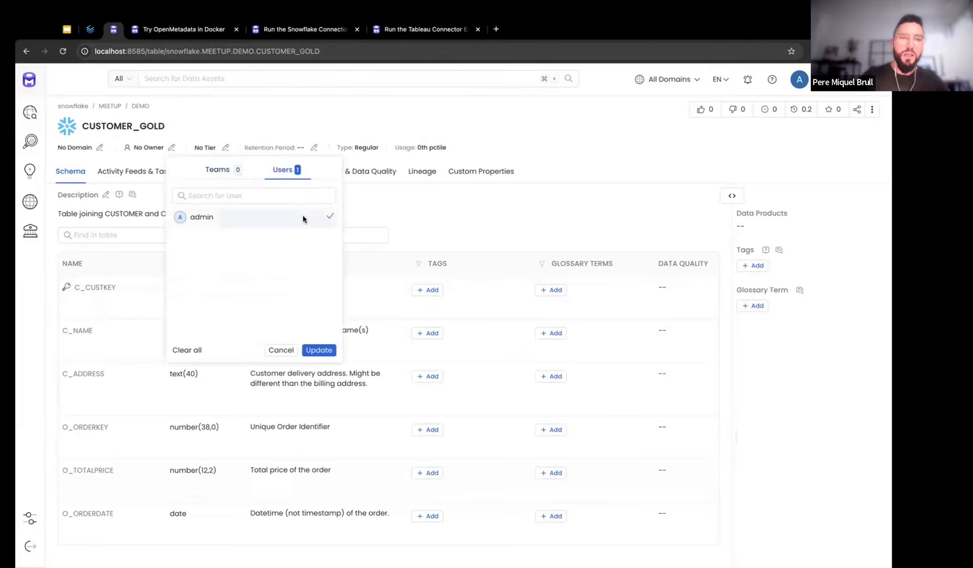
pyautogui.click(320, 350)
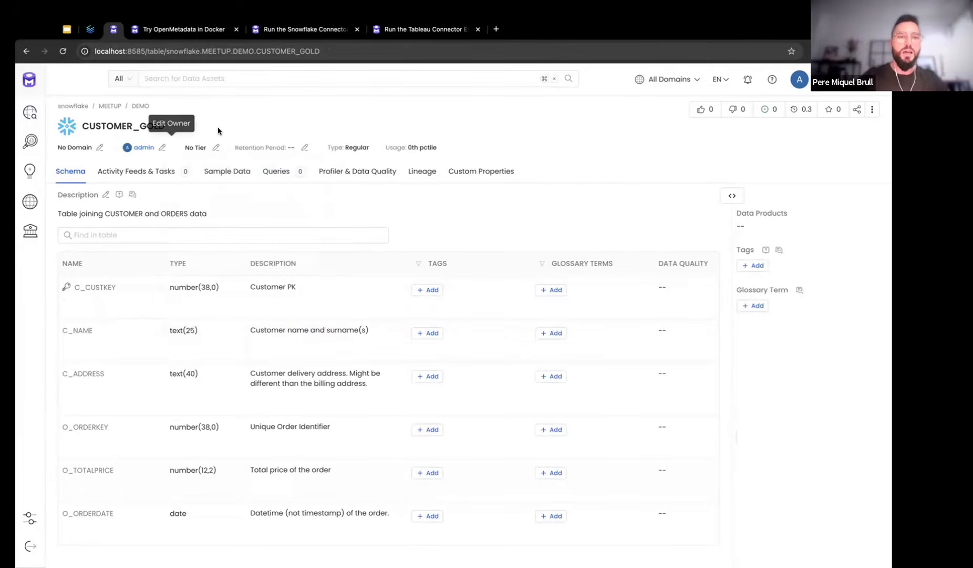
pyautogui.click(421, 173)
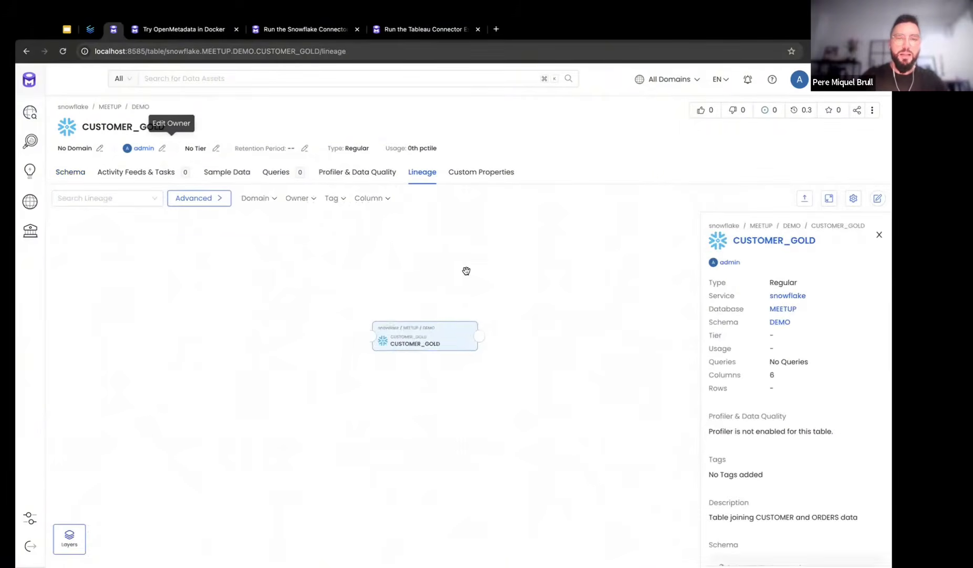
# Return to the snowflake service's Ingestions tab and open the Add ingestion dropdown
pyautogui.moveTo(495, 289); pyautogui.dragTo(435, 291)
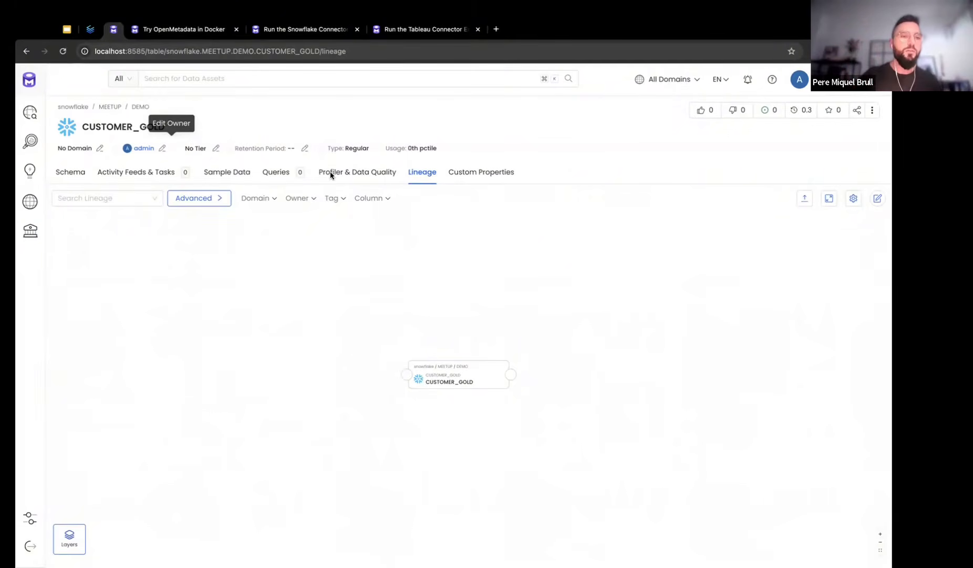
pyautogui.click(68, 108)
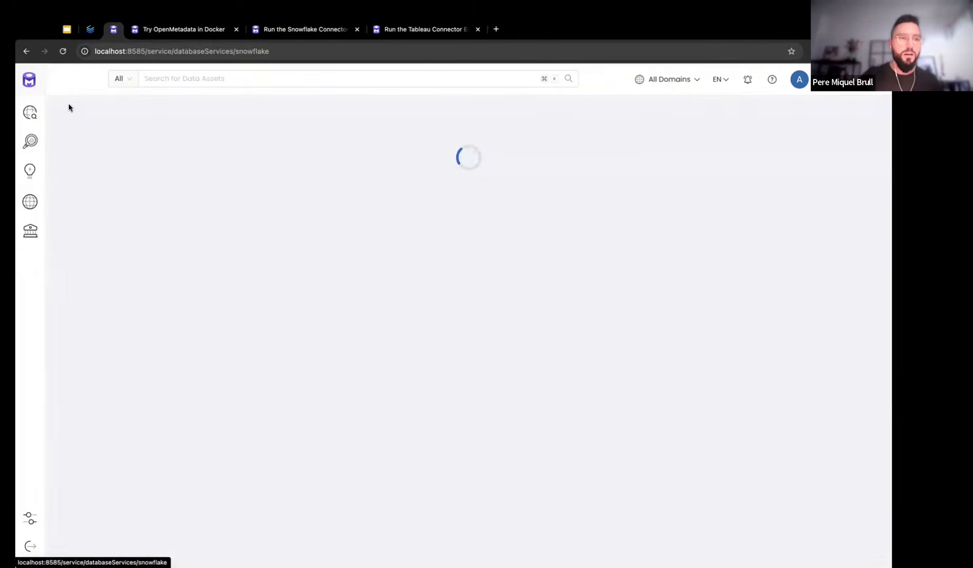
pyautogui.click(148, 182)
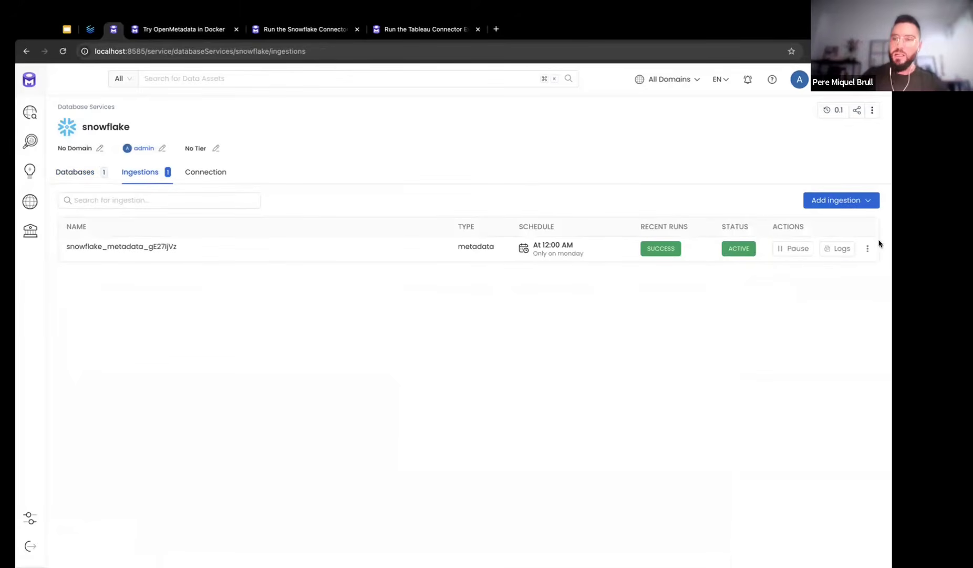
pyautogui.click(845, 205)
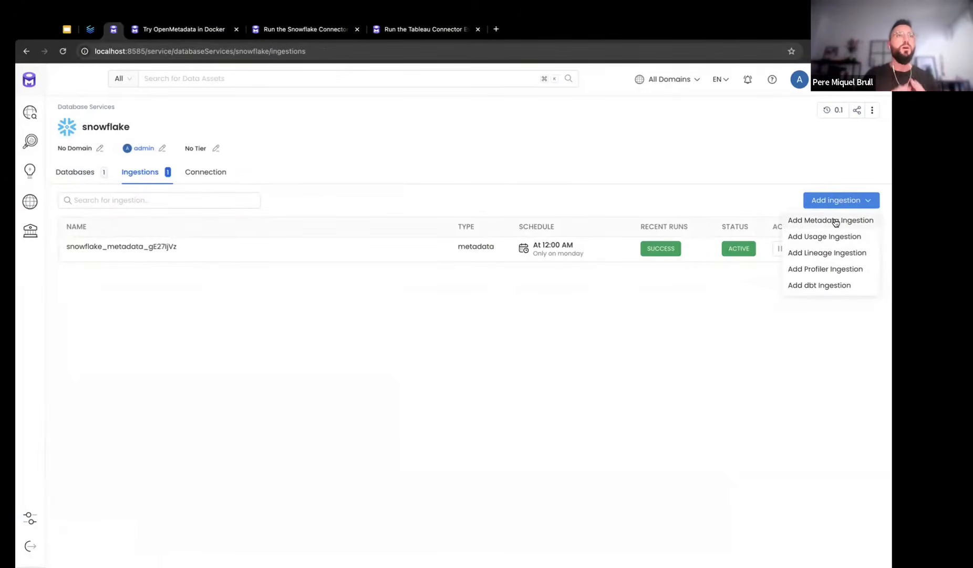
# Create a lineage ingestion with default settings, scheduled weekly, deploy it, and return to the service
pyautogui.click(825, 255)
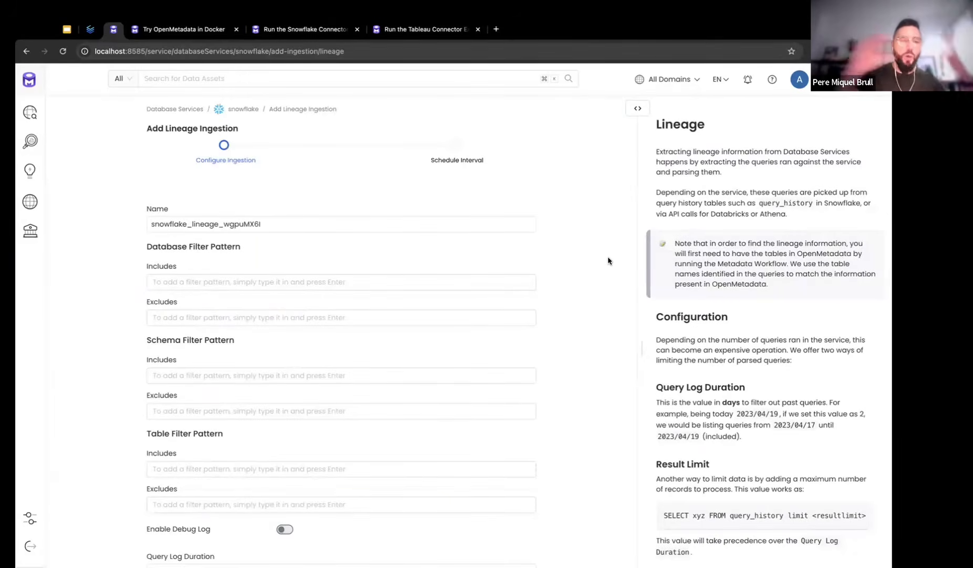
pyautogui.scroll(-4, 608, 260)
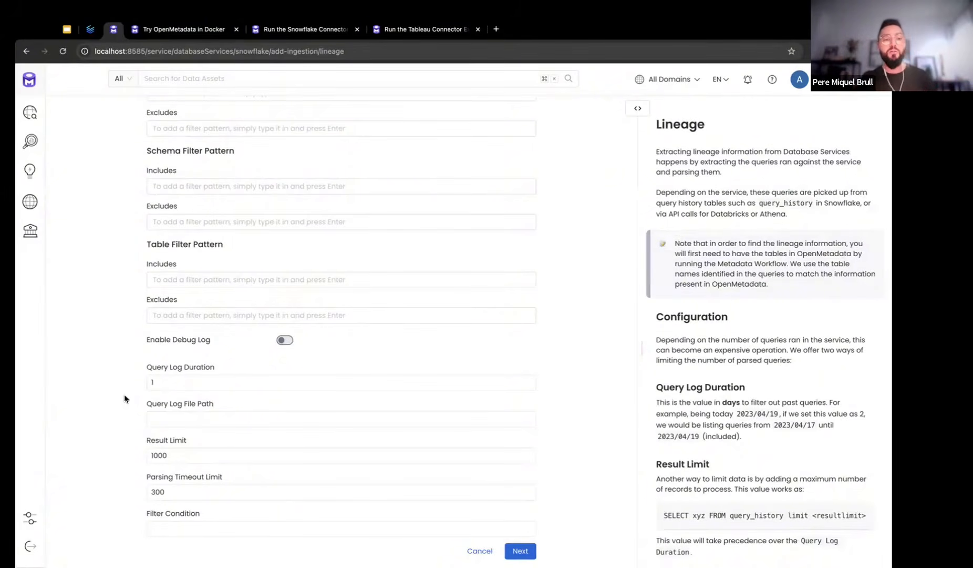
pyautogui.click(521, 551)
pyautogui.click(241, 202)
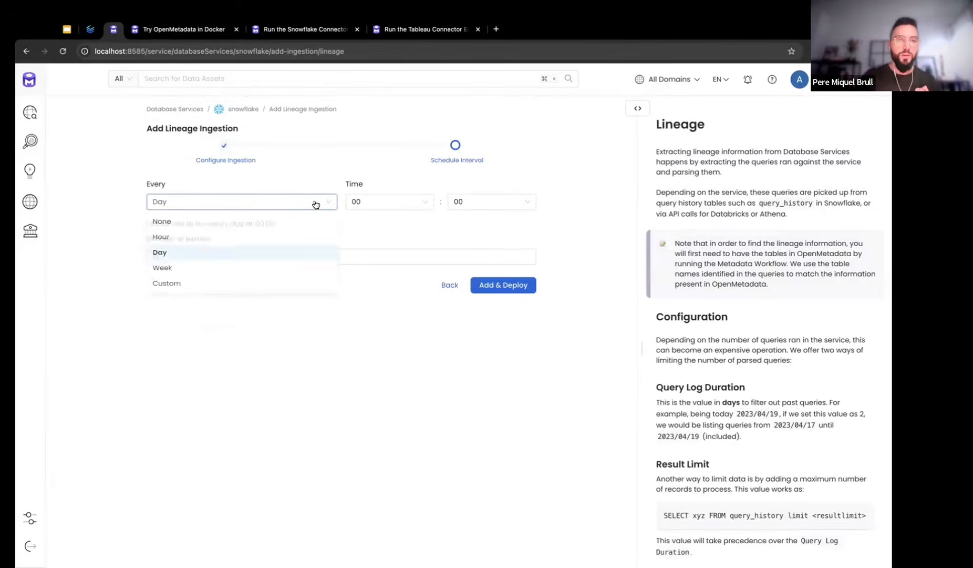
pyautogui.click(249, 272)
pyautogui.click(501, 338)
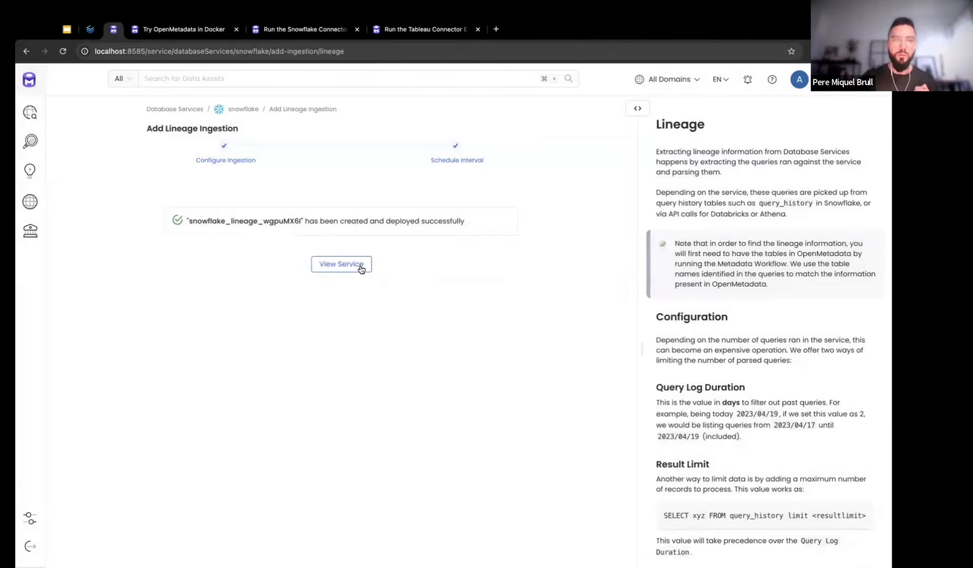
pyautogui.click(344, 265)
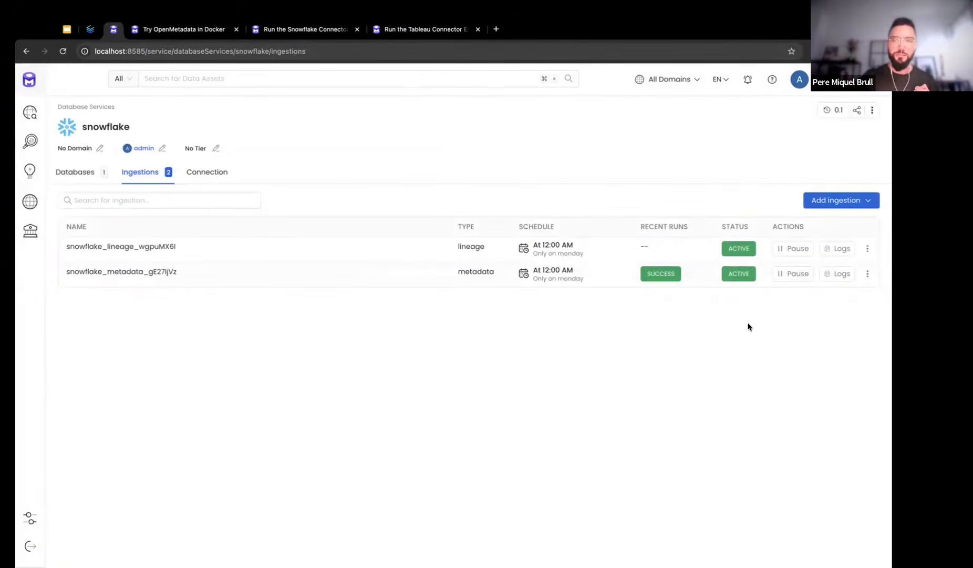
pyautogui.click(868, 249)
# Run the lineage ingestion immediately and open its failed run's logs
pyautogui.click(846, 268)
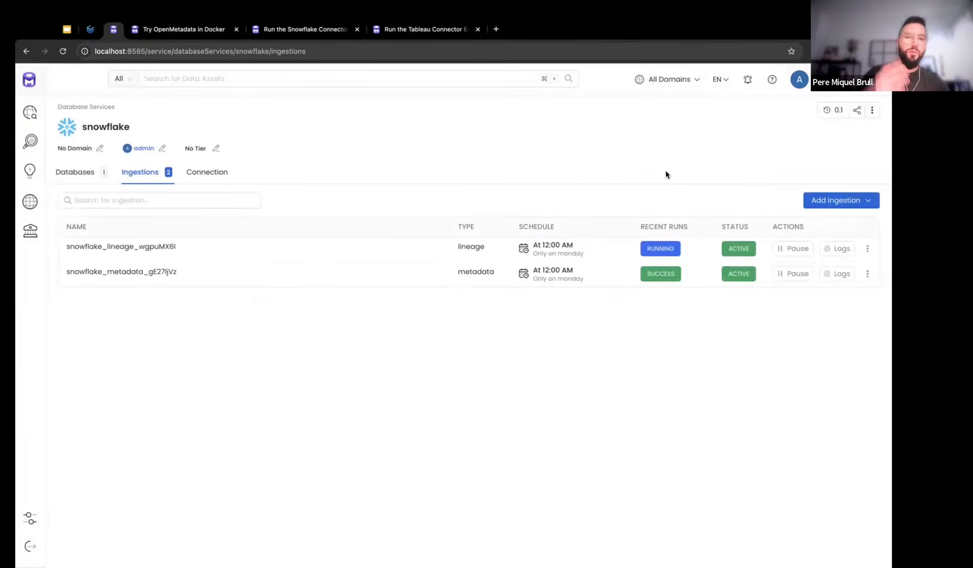
pyautogui.moveTo(666, 255)
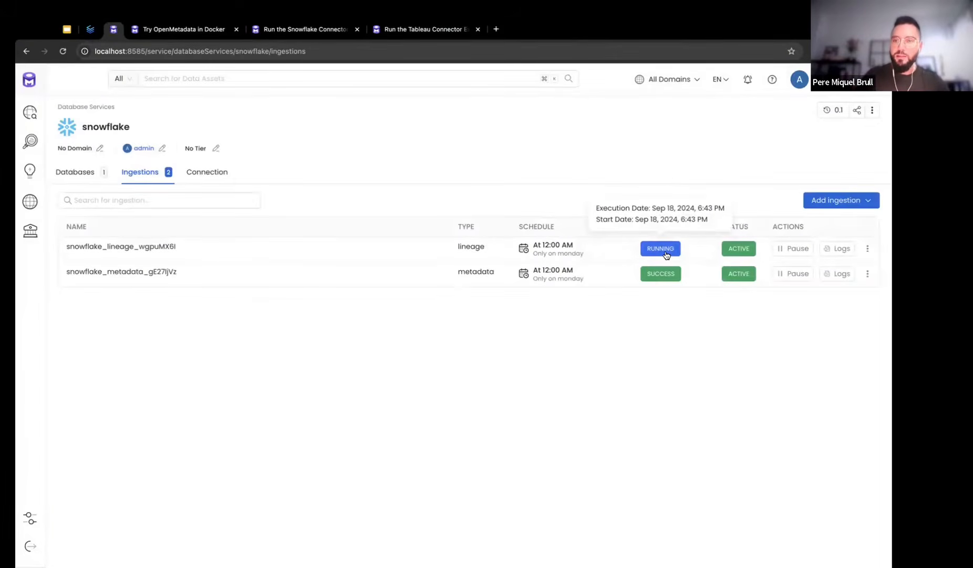
pyautogui.click(833, 250)
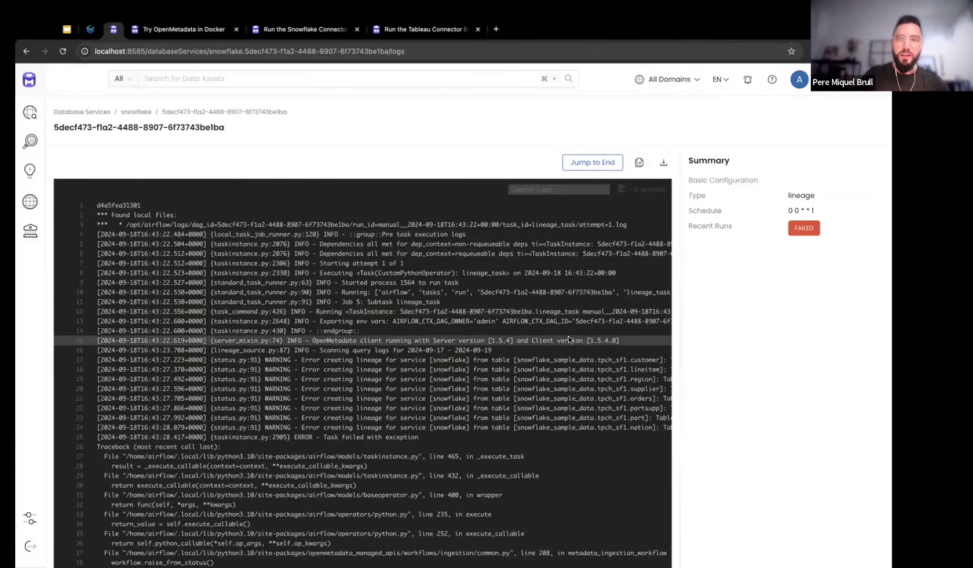
pyautogui.moveTo(798, 234)
pyautogui.scroll(-2, 316, 318)
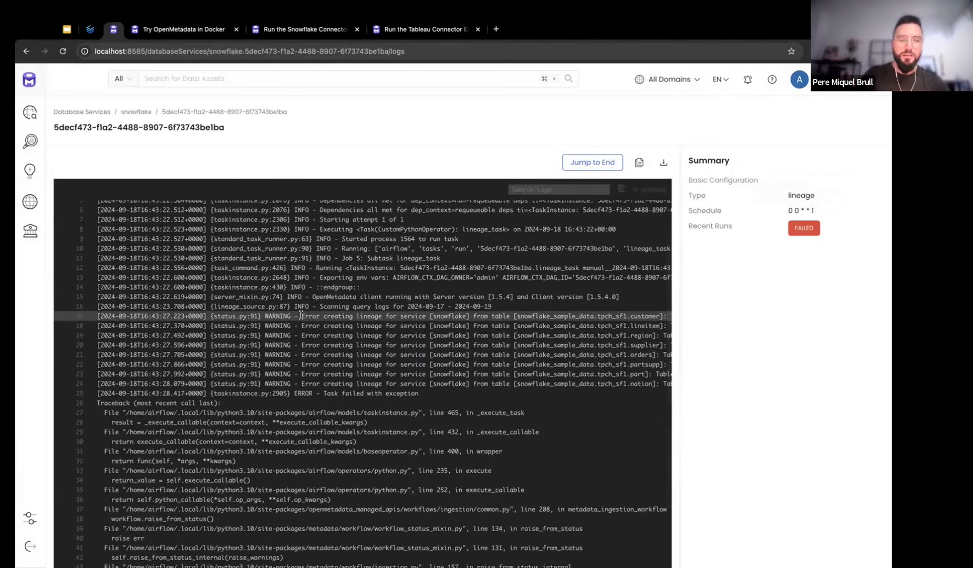
pyautogui.scroll(-1, 301, 315)
# Highlight the 'Table entity not found' error for snowflake_sample_data.tpch_sf1.customer in the log
pyautogui.moveTo(301, 304); pyautogui.dragTo(424, 303)
pyautogui.click(424, 304)
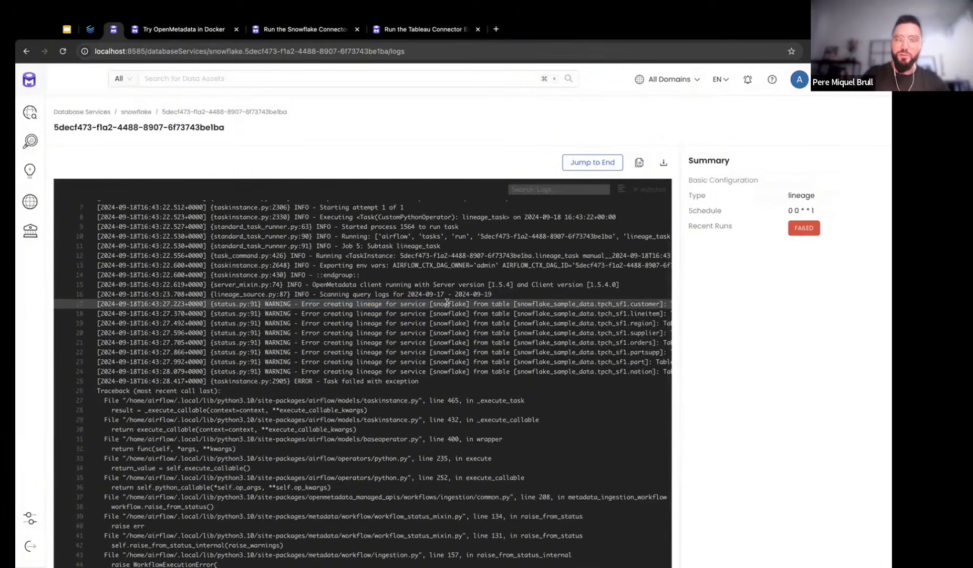
pyautogui.doubleClick(447, 303)
pyautogui.hscroll(1, 447, 303)
pyautogui.hscroll(2, 447, 303)
pyautogui.hscroll(5, 447, 302)
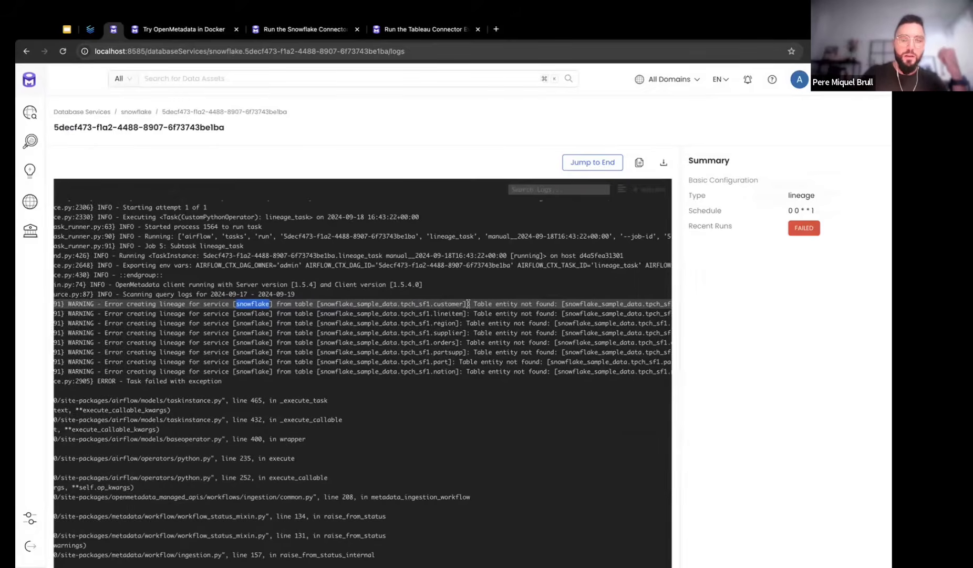
pyautogui.moveTo(387, 303); pyautogui.dragTo(624, 304)
pyautogui.click(622, 303)
pyautogui.moveTo(476, 304); pyautogui.dragTo(527, 305)
pyautogui.click(527, 305)
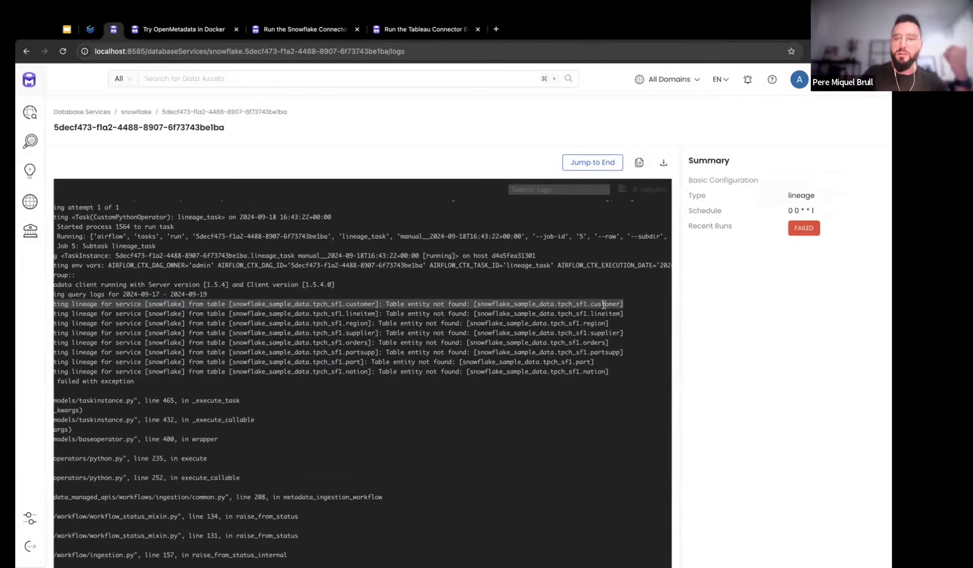
pyautogui.moveTo(620, 303); pyautogui.dragTo(478, 298)
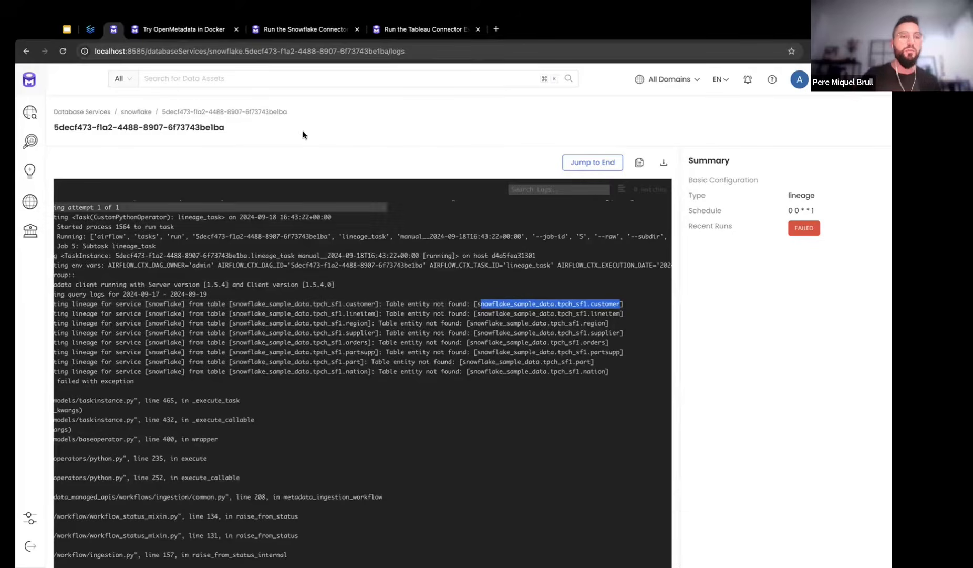
pyautogui.click(225, 78)
# Search 'customer' to view CUSTOMER_GOLD's lineage, then return to the snowflake service's ingestions
pyautogui.write('customer')
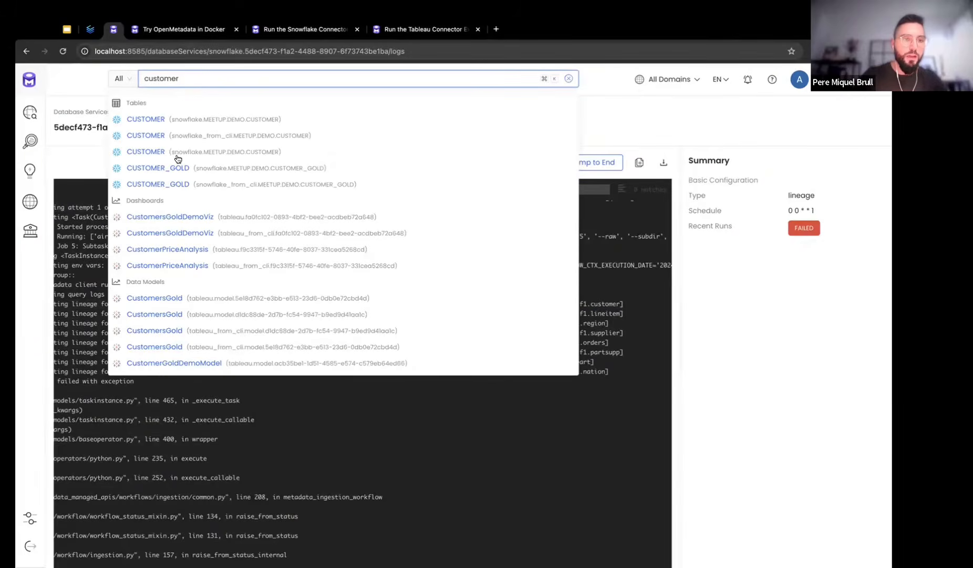
pyautogui.click(169, 166)
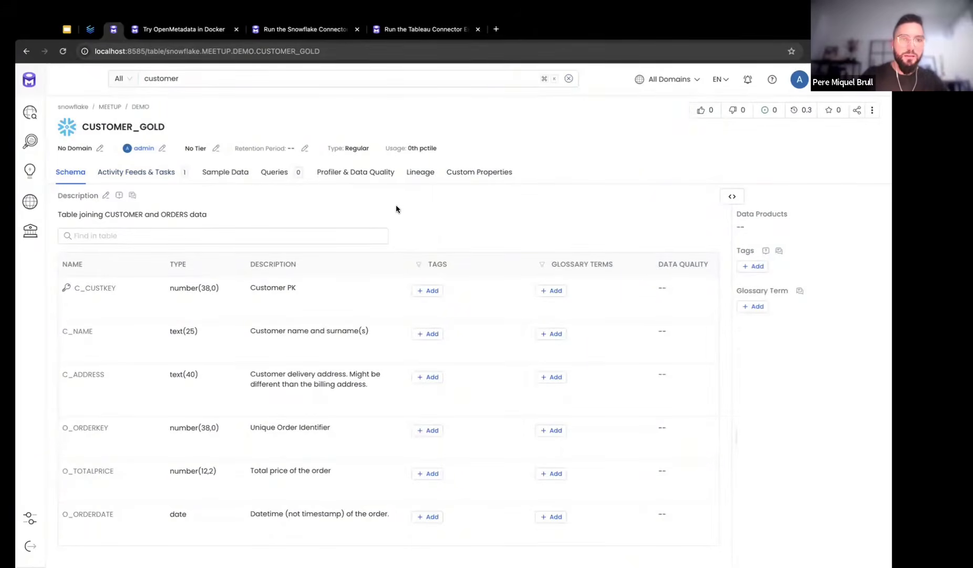
pyautogui.click(418, 179)
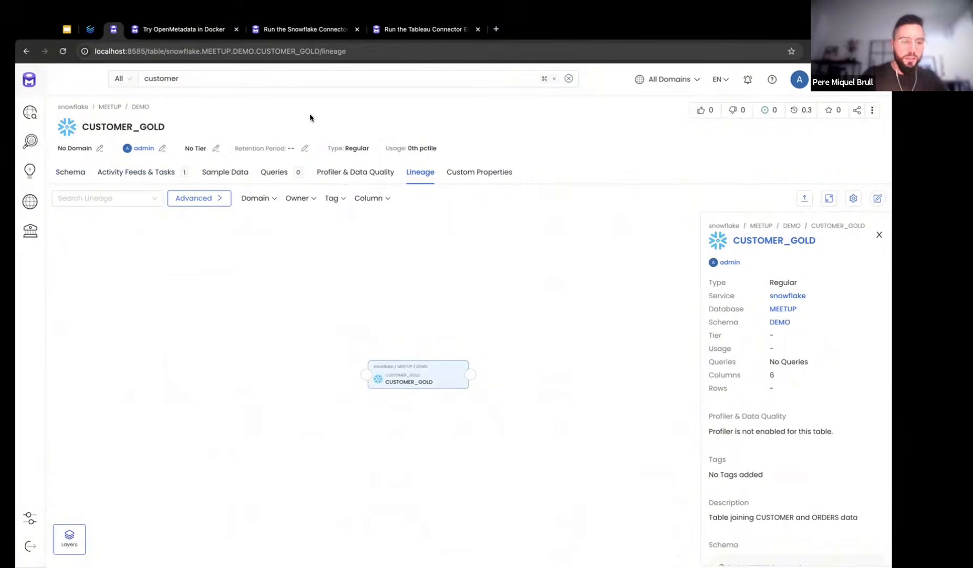
pyautogui.click(74, 108)
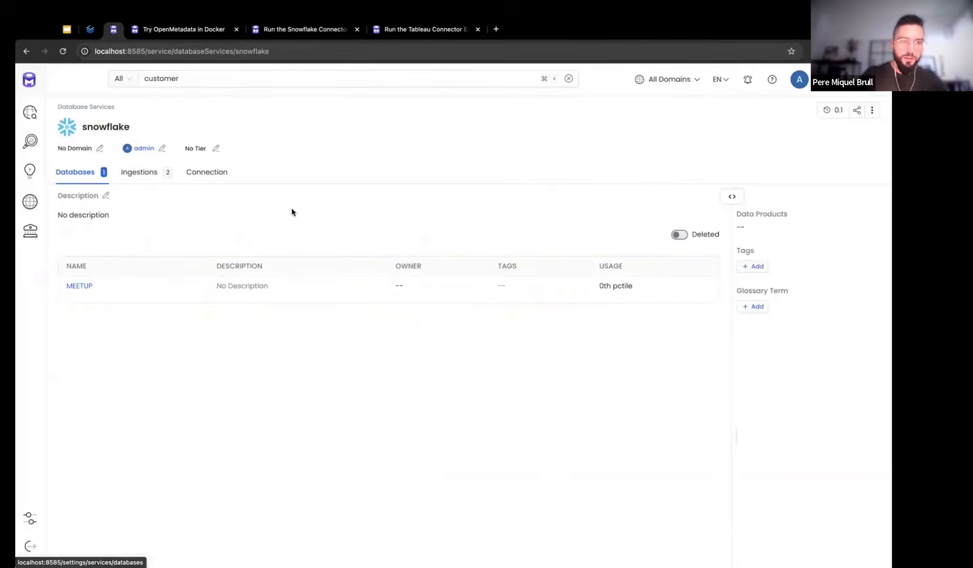
pyautogui.click(167, 178)
pyautogui.click(867, 249)
# Turn on Recreate Indexes in the Search Indexing app configuration and submit it
pyautogui.click(30, 518)
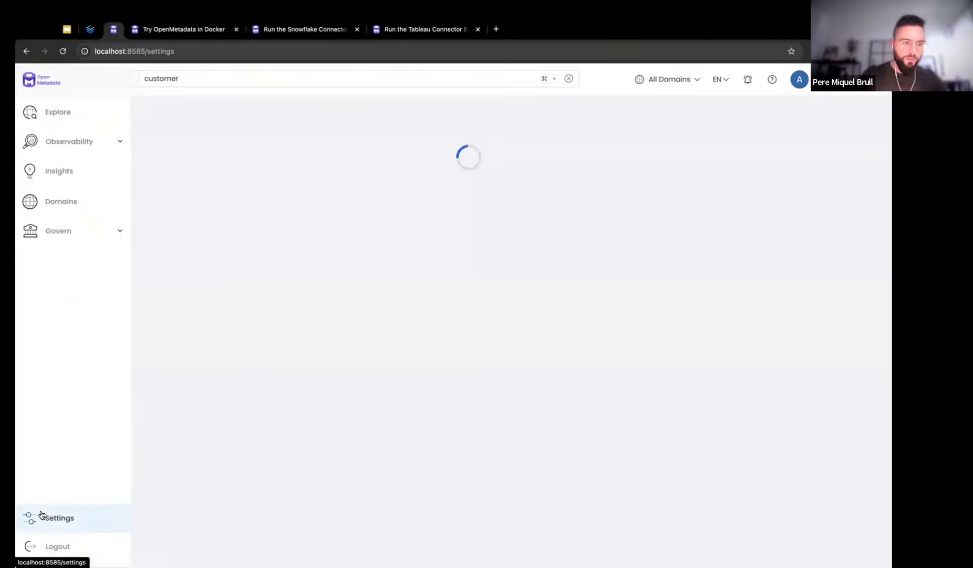
pyautogui.click(399, 239)
pyautogui.click(381, 225)
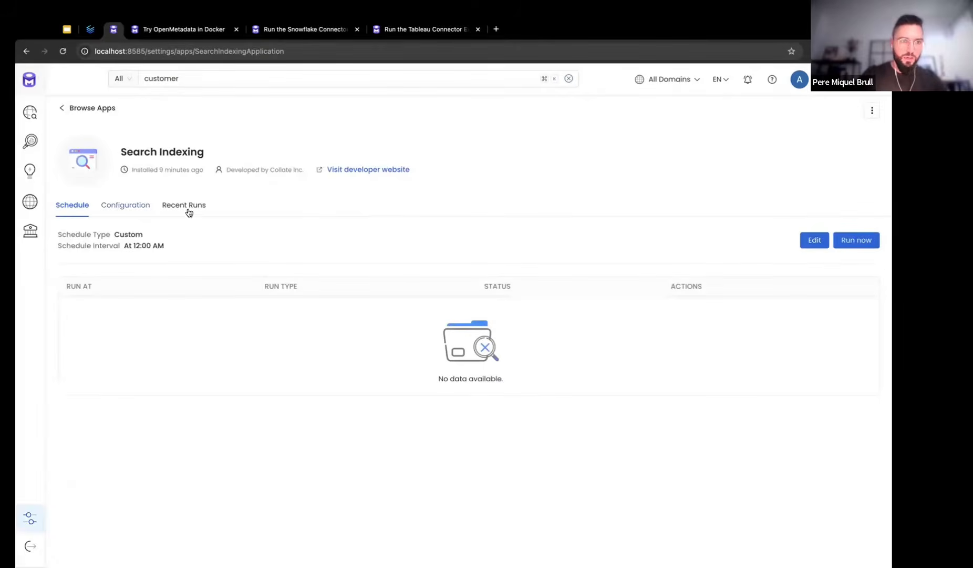
pyautogui.click(129, 211)
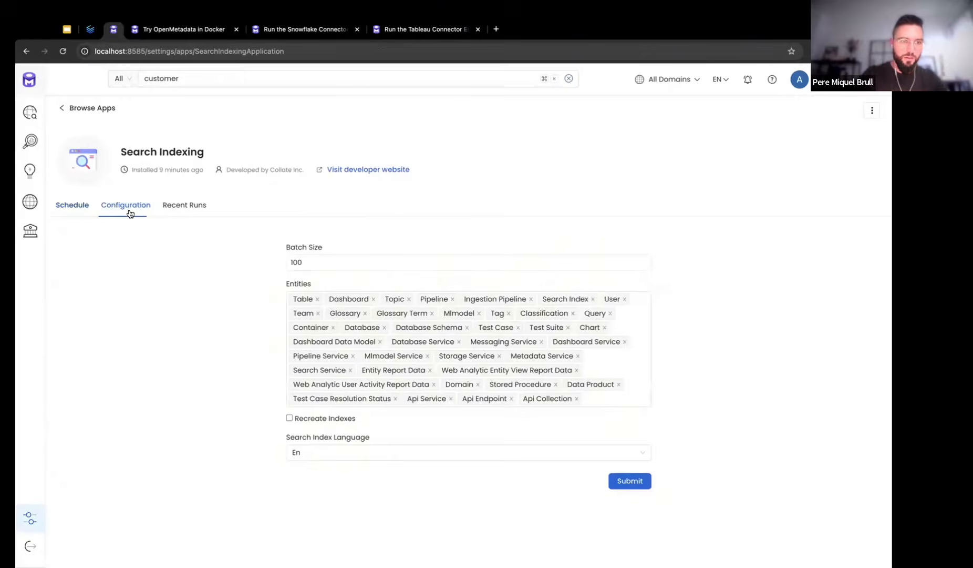
pyautogui.click(620, 480)
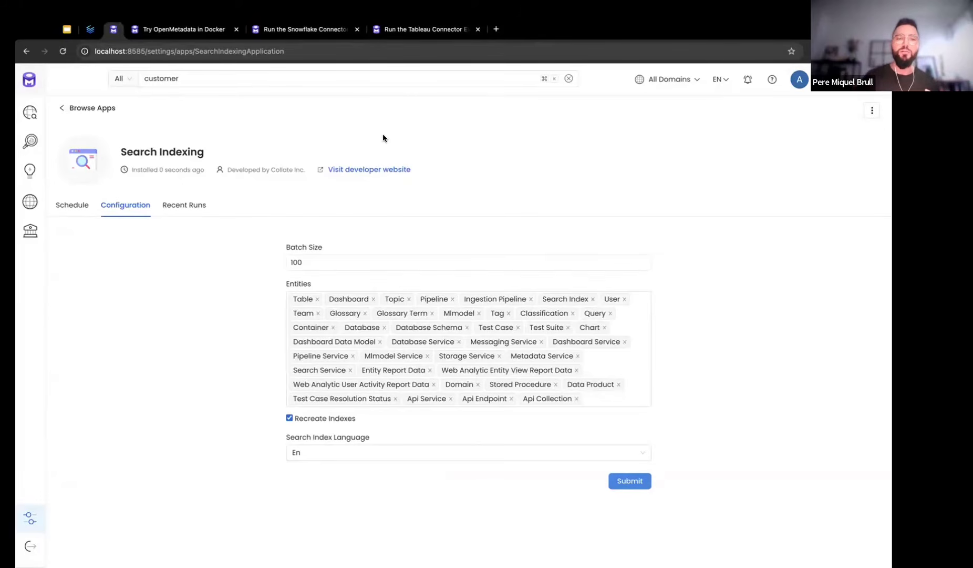
# Run the Search Indexing job now and reload until the on-demand run appears
pyautogui.click(73, 208)
pyautogui.click(854, 240)
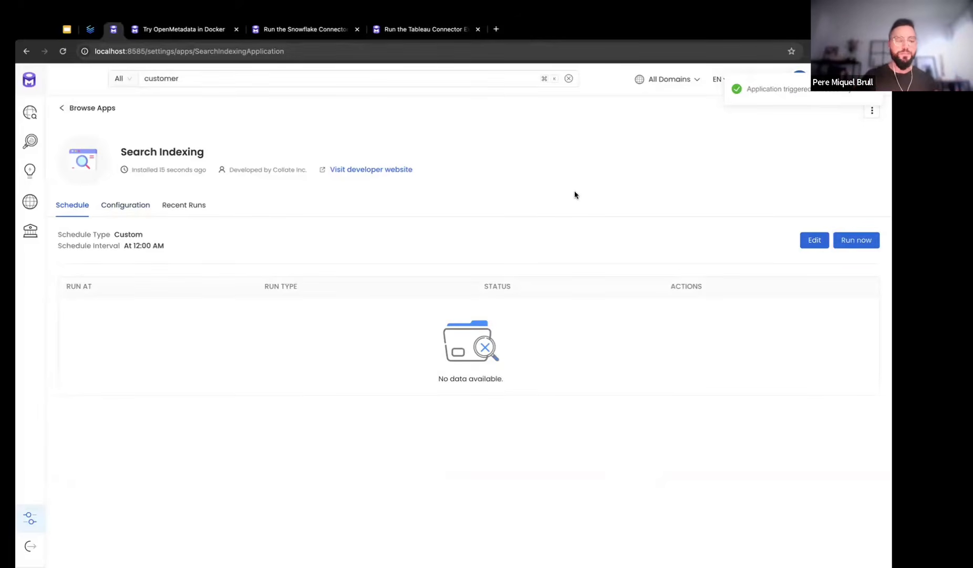
pyautogui.press('super+r')
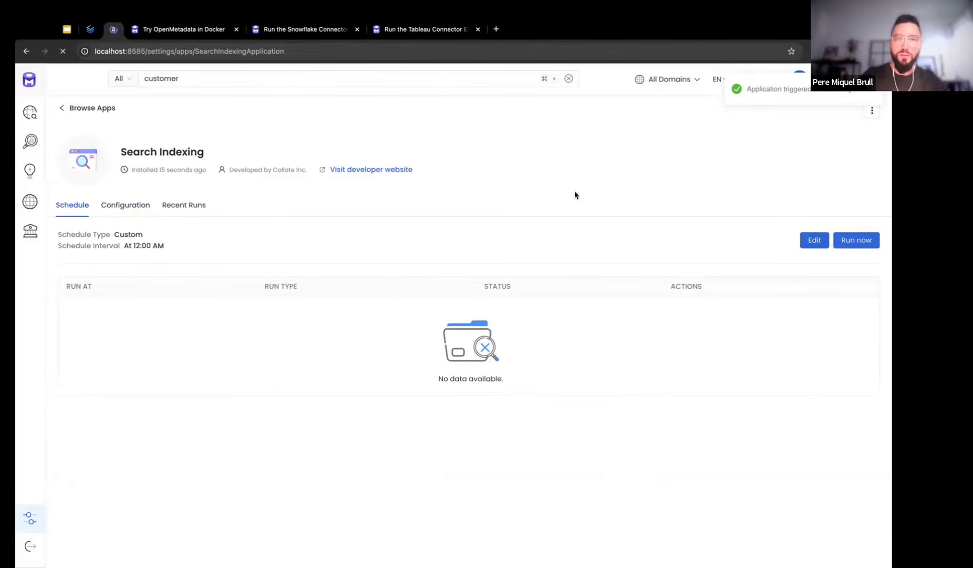
pyautogui.press('super+r')
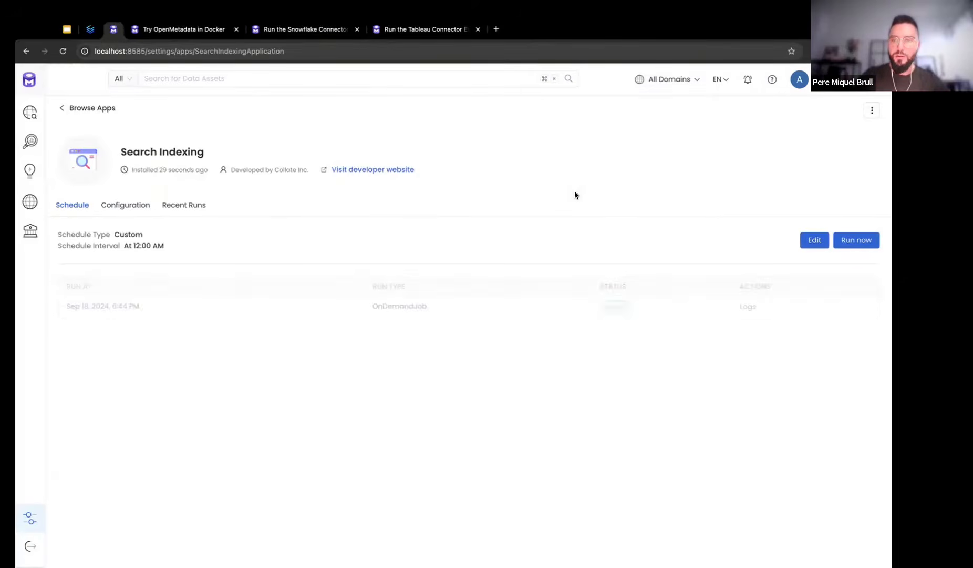
# Rerun the snowflake service's lineage ingestion and refresh to see its status
pyautogui.click(30, 517)
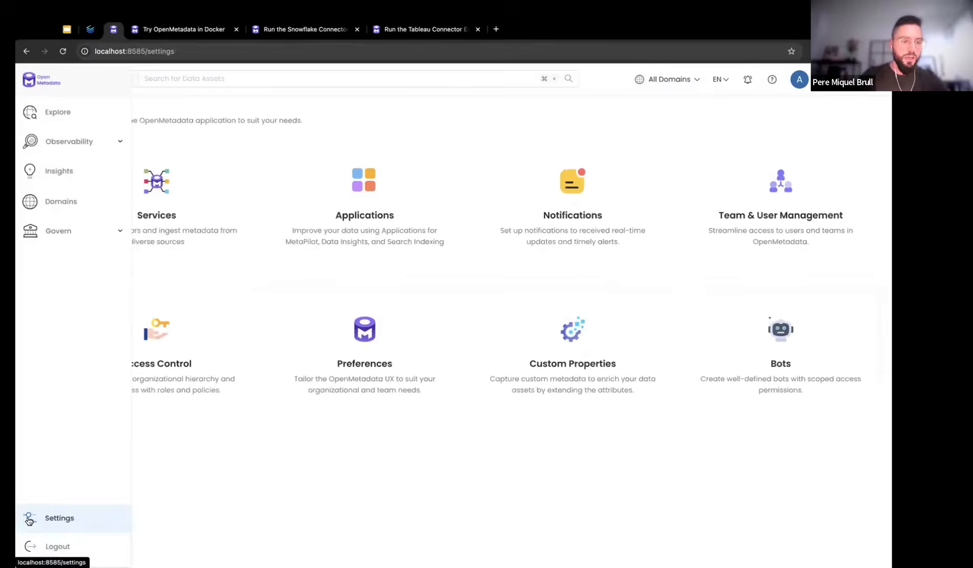
pyautogui.click(197, 228)
pyautogui.click(147, 238)
pyautogui.click(100, 251)
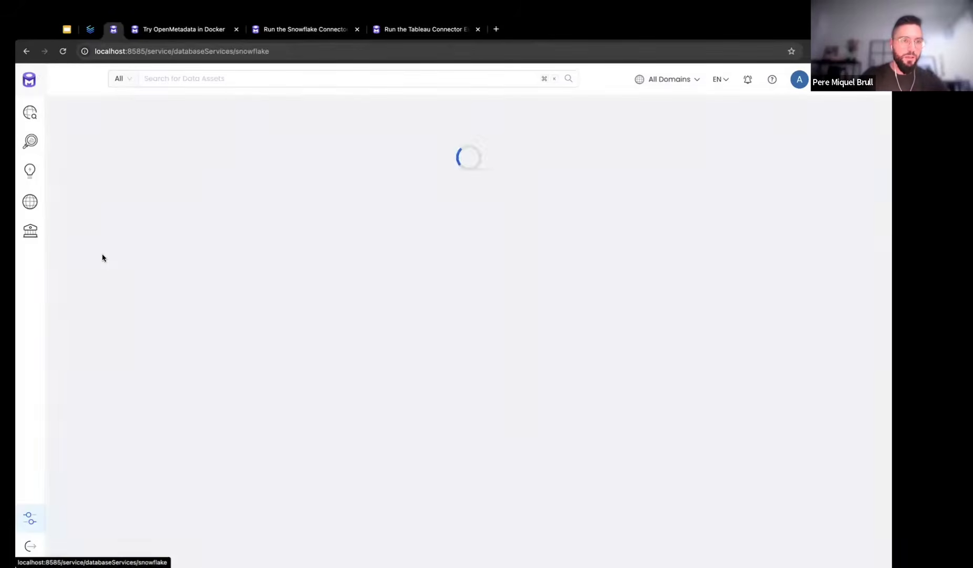
pyautogui.click(150, 172)
pyautogui.click(868, 248)
pyautogui.click(834, 267)
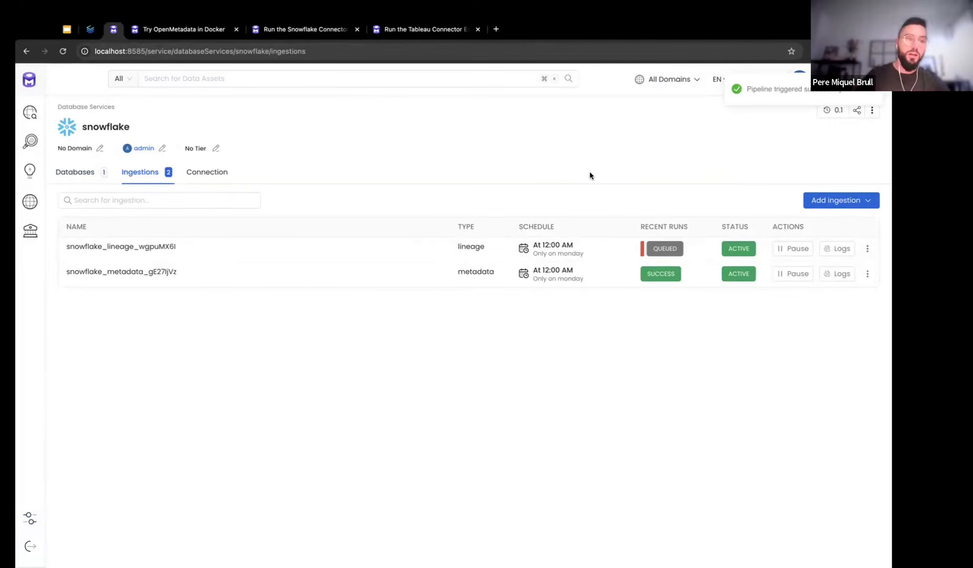
pyautogui.press('super+r')
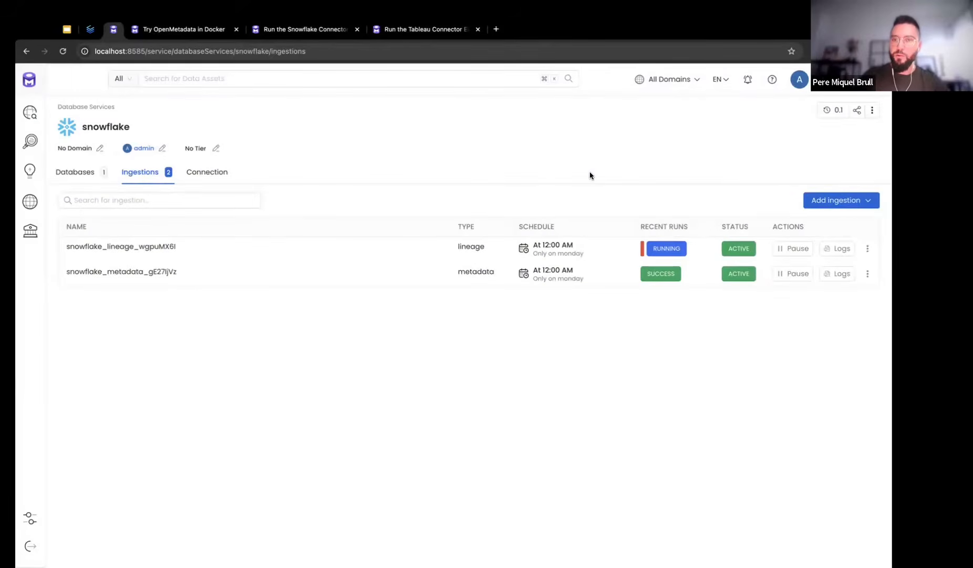
# Read the lineage-creation errors in the run's logs, then return to the snowflake service
pyautogui.click(835, 249)
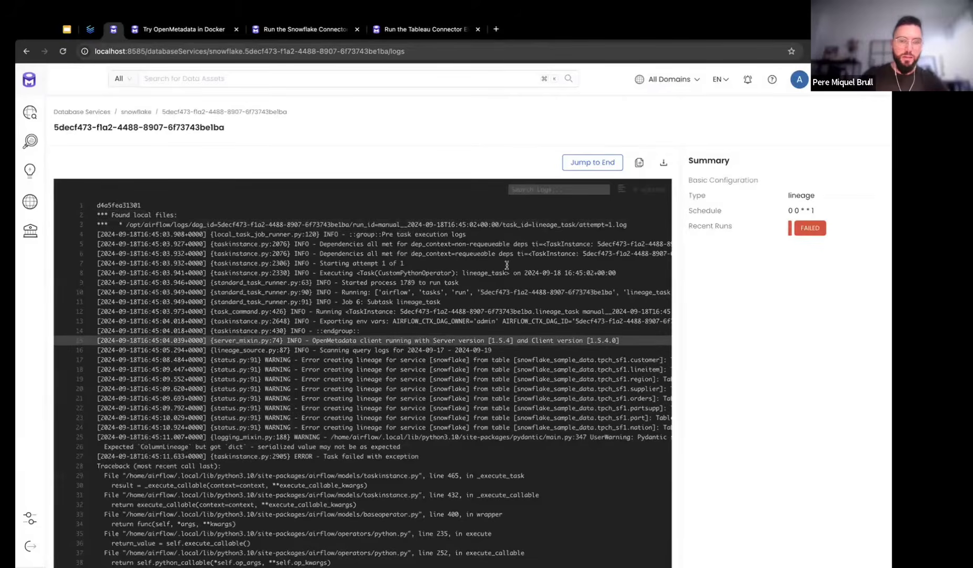
pyautogui.scroll(-3, 507, 265)
pyautogui.scroll(2, 506, 265)
pyautogui.moveTo(323, 295); pyautogui.dragTo(474, 349)
pyautogui.click(474, 348)
pyautogui.moveTo(606, 307); pyautogui.dragTo(305, 307)
pyautogui.click(305, 307)
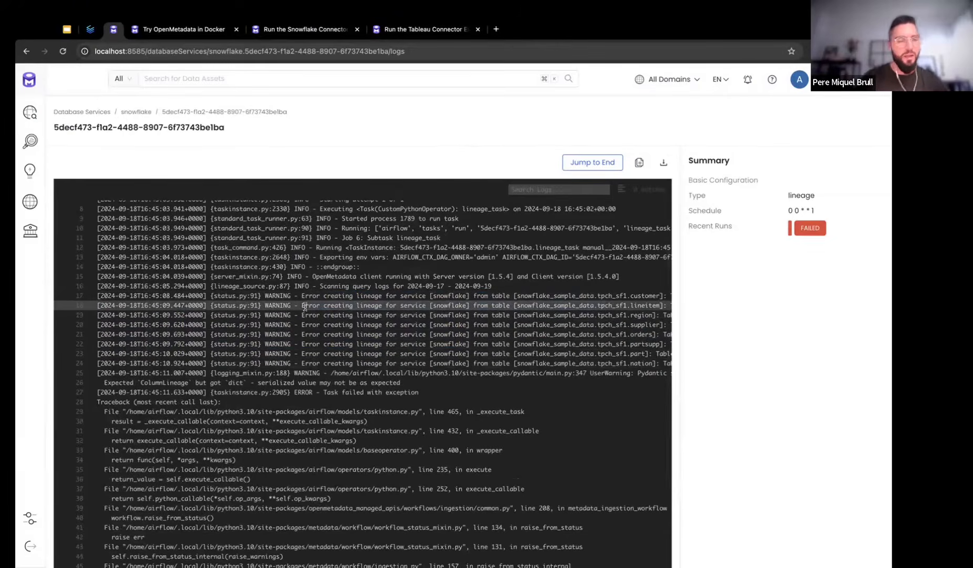
pyautogui.click(87, 112)
# Open the CUSTOMER_GOLD table in snowflake's MEETUP database, DEMO schema
pyautogui.click(96, 252)
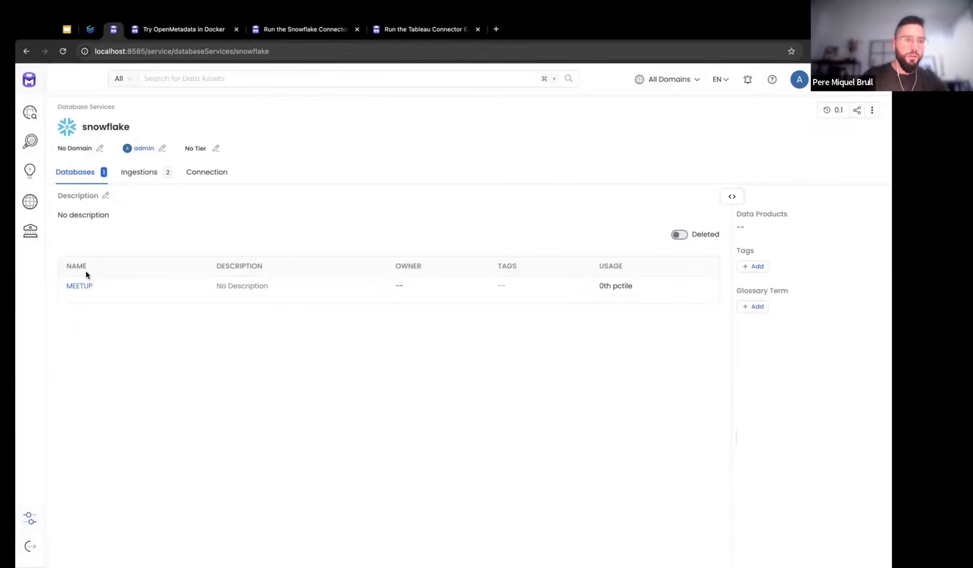
pyautogui.click(81, 285)
pyautogui.click(81, 285)
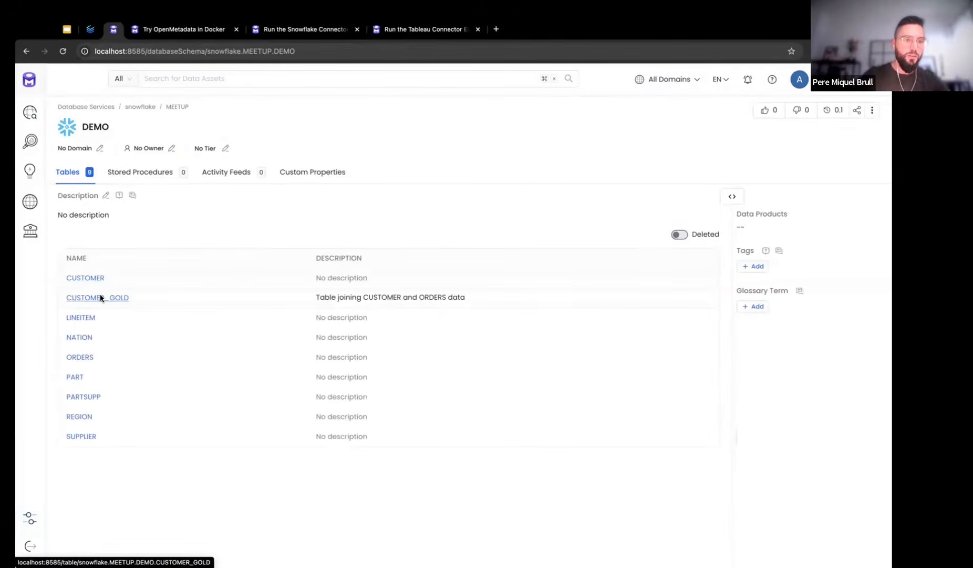
pyautogui.click(99, 293)
# Show CUSTOMER_GOLD's lineage graph with the Column layer enabled
pyautogui.click(421, 172)
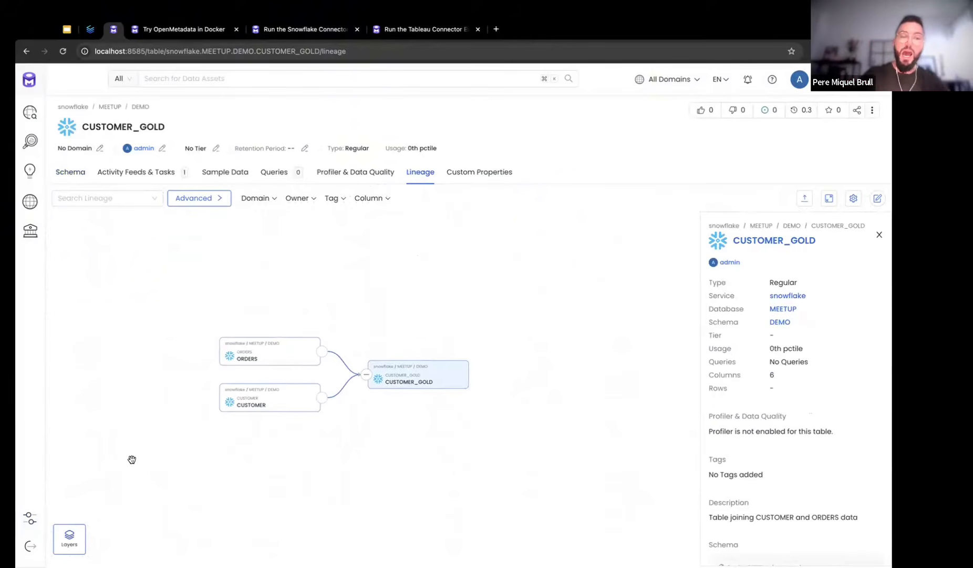
pyautogui.click(75, 544)
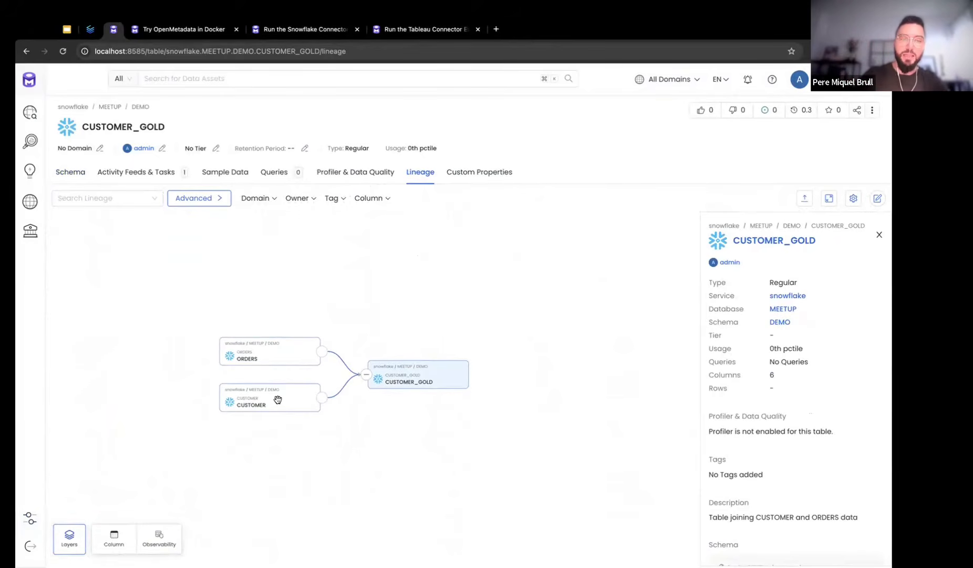
pyautogui.click(115, 538)
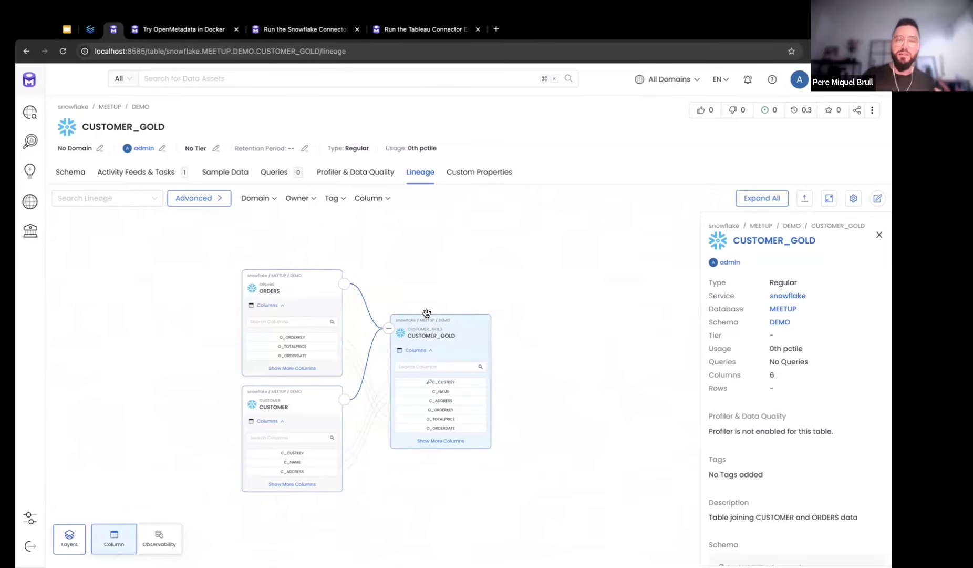
# Inspect the ORDERS-to-CUSTOMER_GOLD edge details, reading the CUSTOMER–ORDERS join SQL query
pyautogui.click(353, 289)
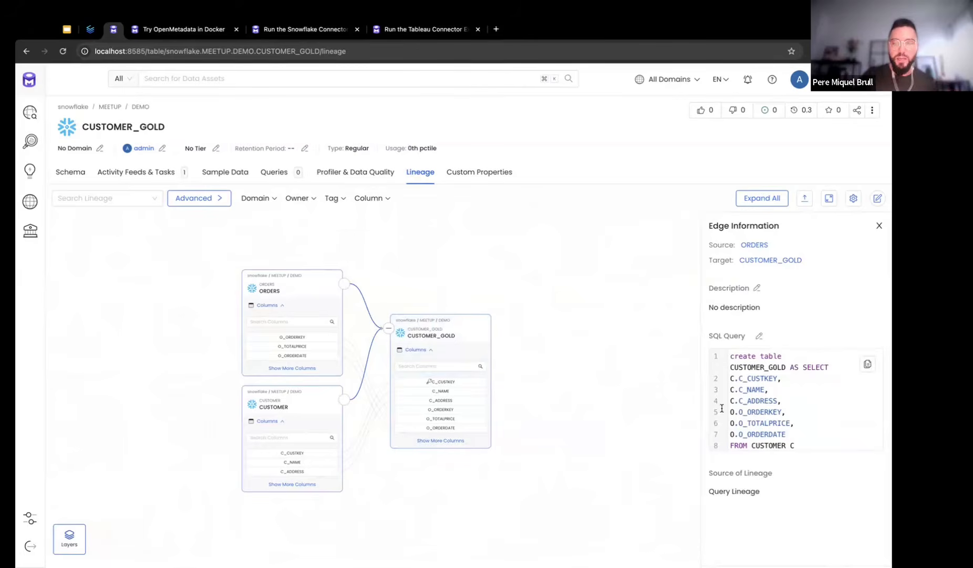
pyautogui.scroll(-3, 775, 414)
pyautogui.scroll(3, 772, 400)
pyautogui.doubleClick(761, 366)
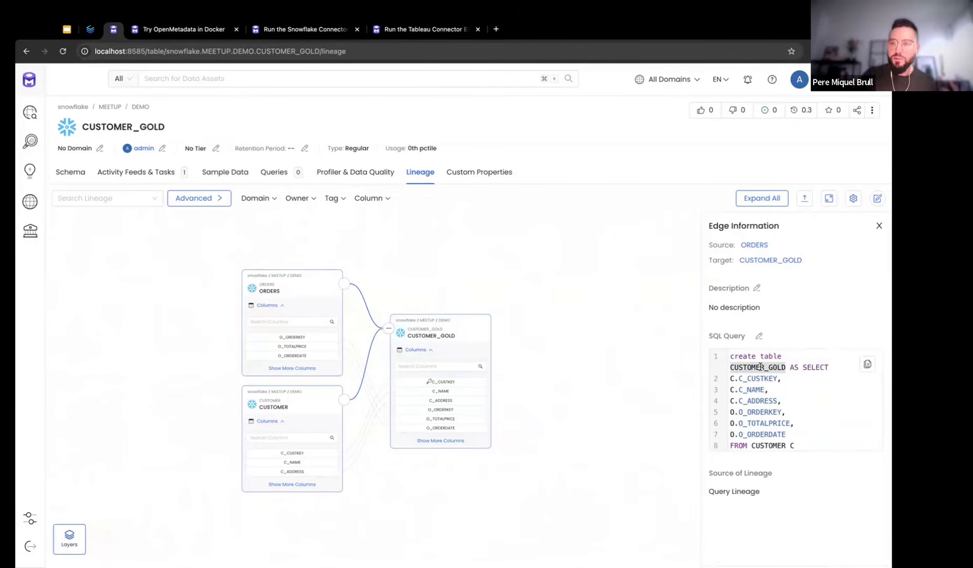
pyautogui.click(792, 377)
pyautogui.scroll(-3, 792, 377)
pyautogui.moveTo(784, 414); pyautogui.dragTo(740, 378)
pyautogui.doubleClick(769, 372)
pyautogui.doubleClick(764, 384)
pyautogui.click(815, 379)
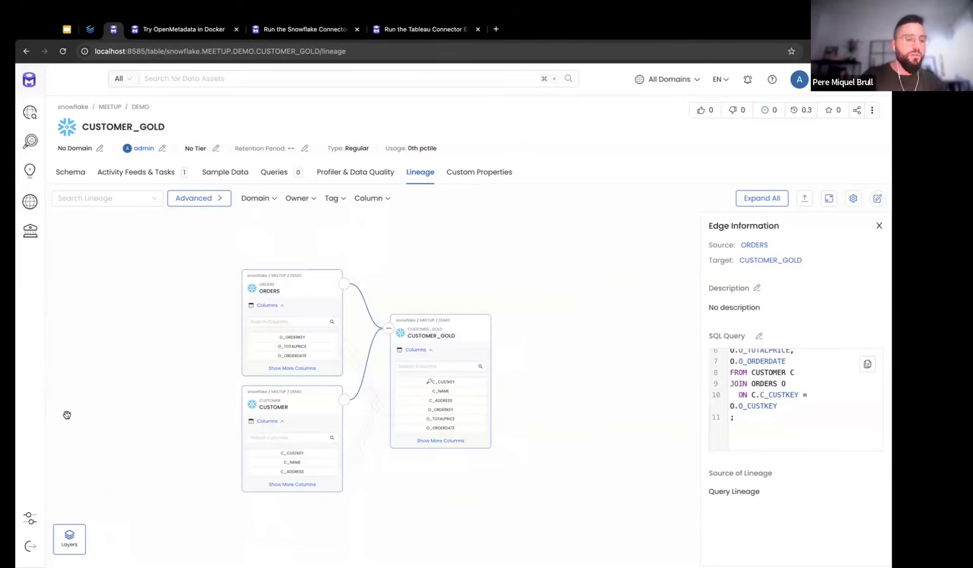
# Start adding a new dashboard service of type Tableau
pyautogui.click(28, 517)
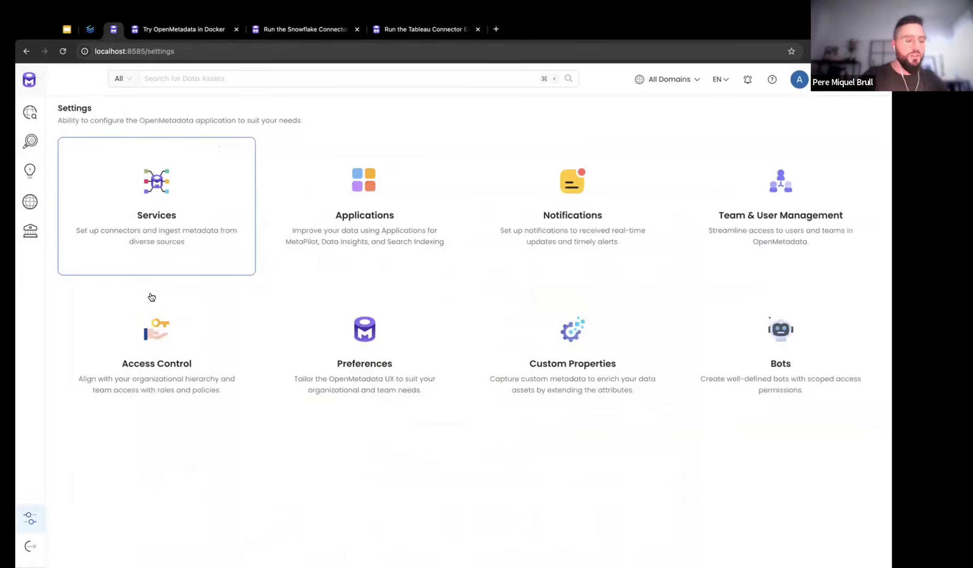
pyautogui.click(179, 257)
pyautogui.click(601, 209)
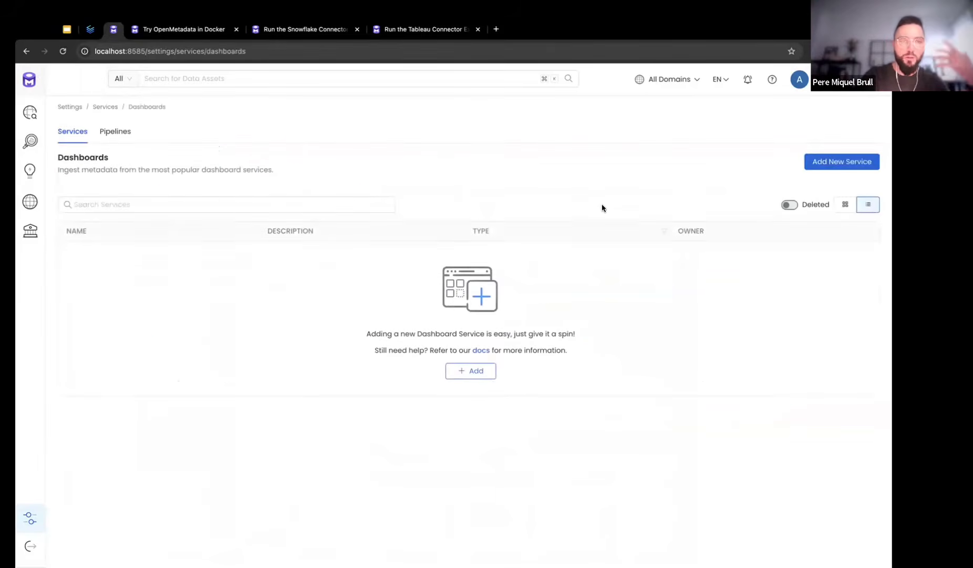
pyautogui.click(476, 372)
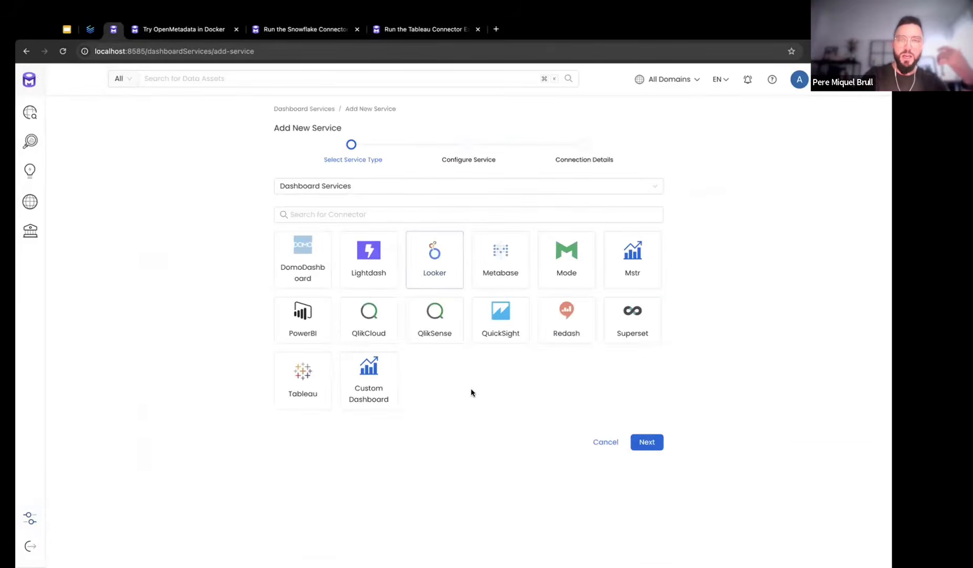
pyautogui.click(312, 394)
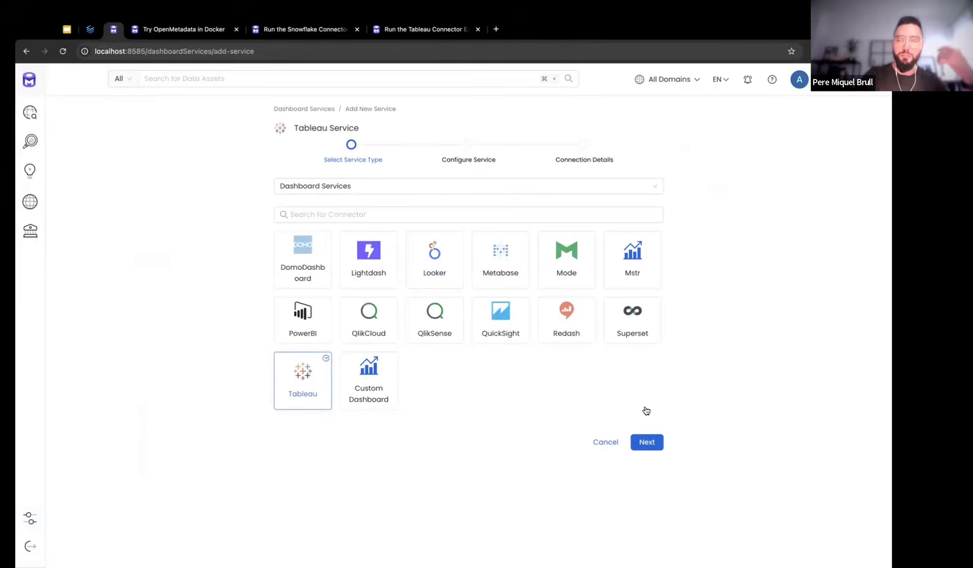
pyautogui.click(651, 445)
# Name the service 'tableau' and continue to the connection details
pyautogui.click(504, 200)
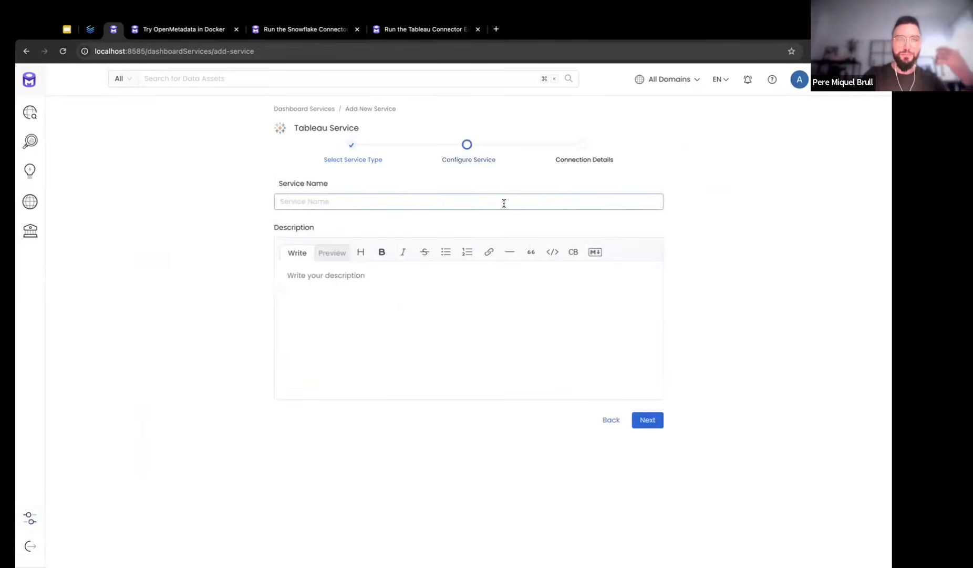
pyautogui.write('tableau')
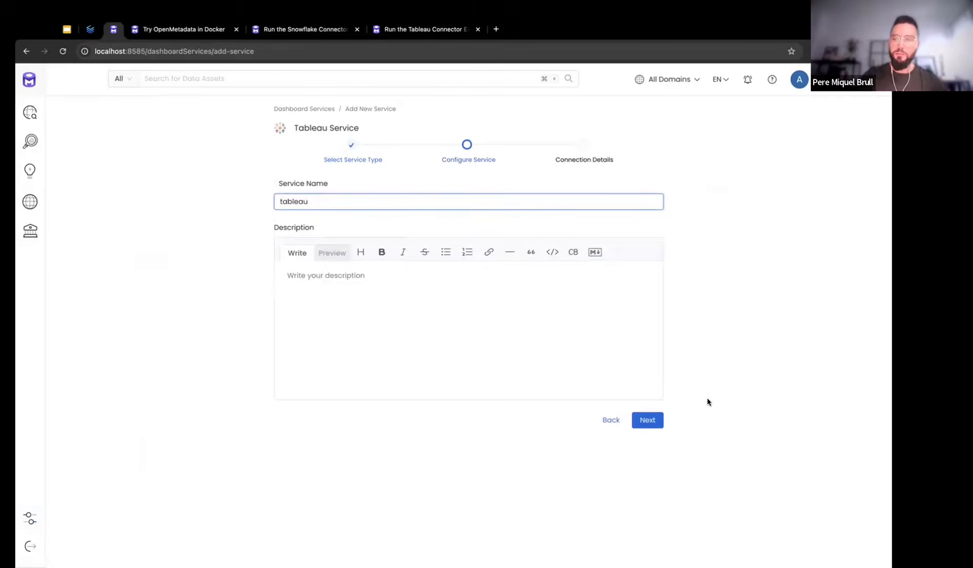
pyautogui.click(653, 420)
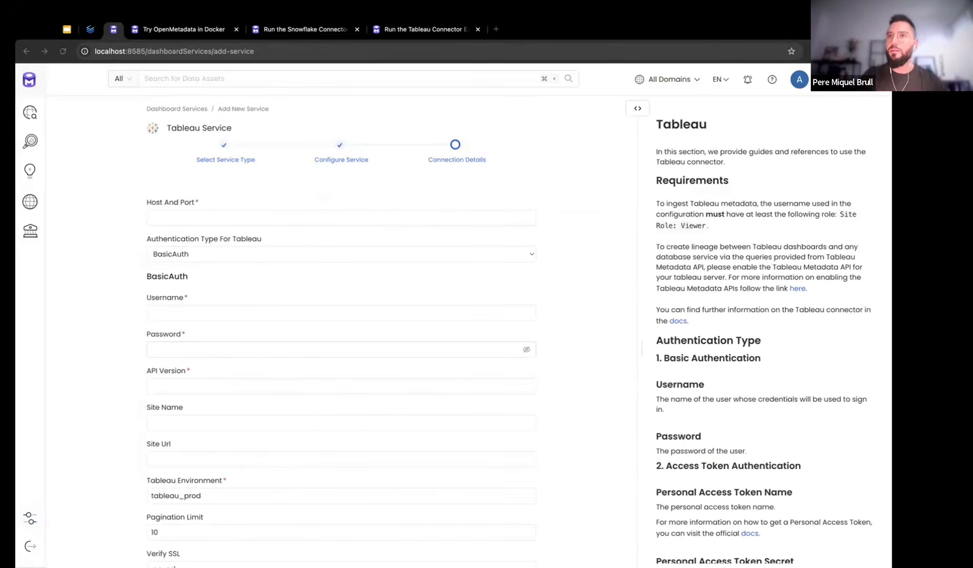
# Paste the Tableau server URL, account username and password into the connection form
pyautogui.click(167, 208)
pyautogui.write('https://prod-apnortheast-a.online.tableau.com/')
pyautogui.press('super+Tab')
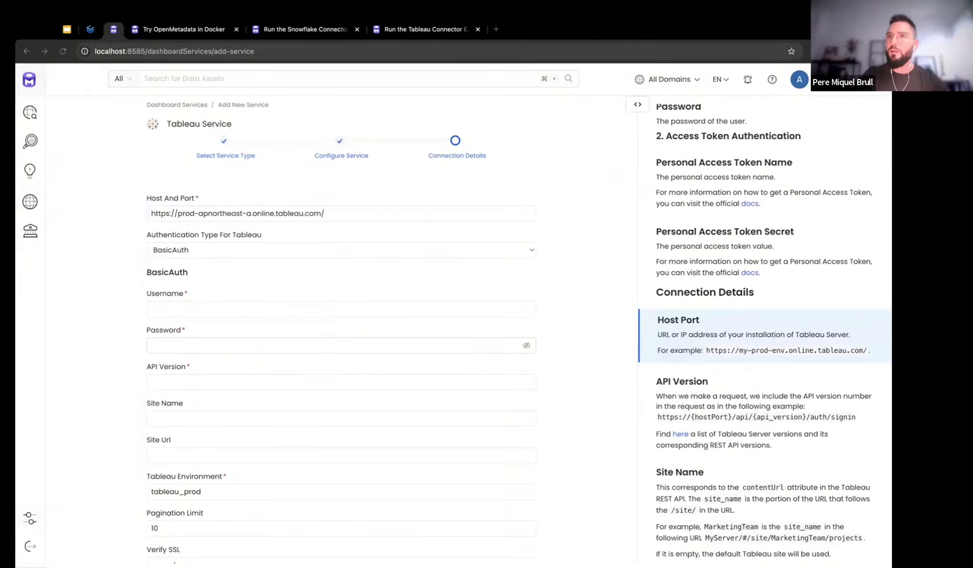
pyautogui.click(189, 309)
pyautogui.press('super+v')
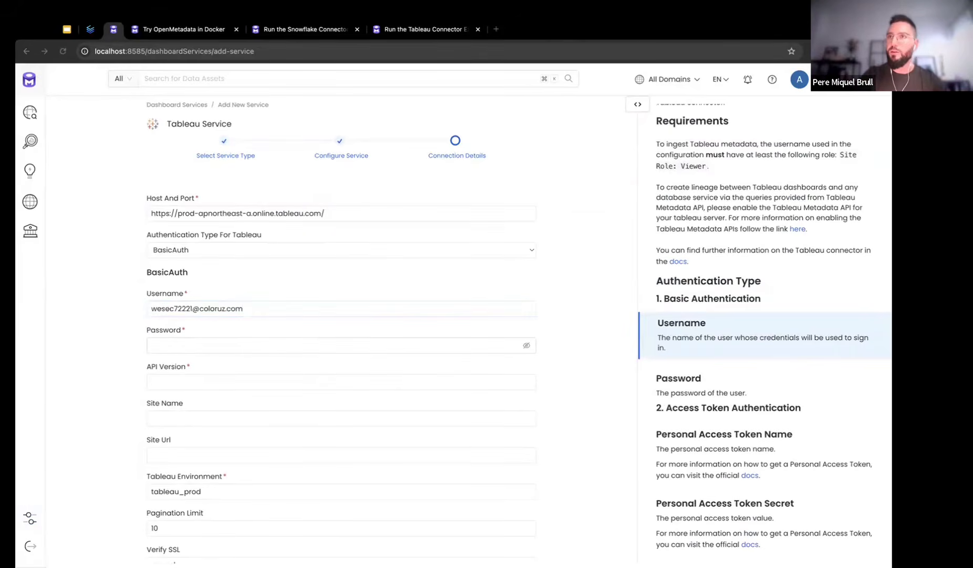
pyautogui.click(174, 344)
pyautogui.press('super+v')
# Set API Version to 3.23 and fill in the Site Name and Site Url
pyautogui.click(175, 378)
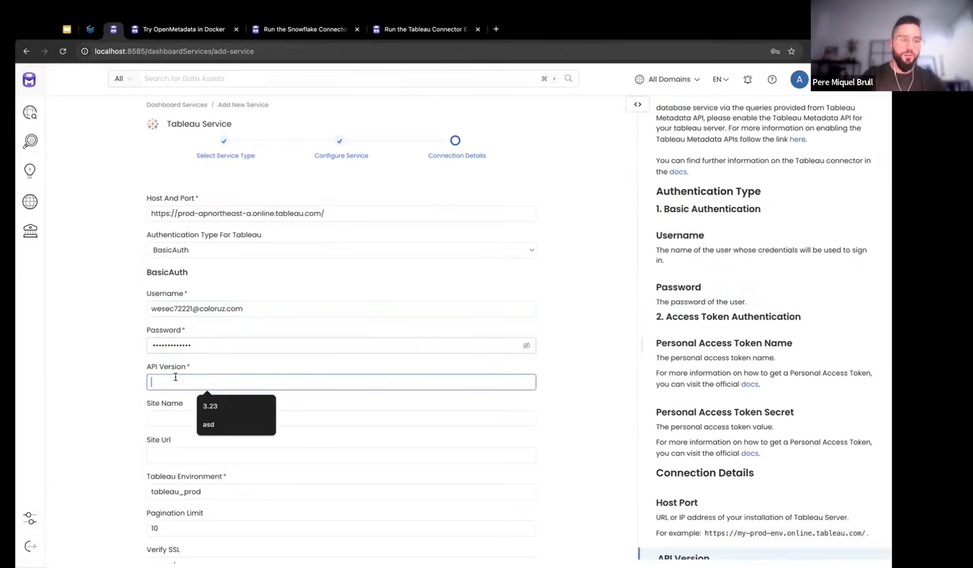
pyautogui.click(211, 405)
pyautogui.click(216, 418)
pyautogui.click(193, 465)
pyautogui.click(193, 458)
pyautogui.click(231, 472)
# Test the Tableau connection successfully and save the tableau service
pyautogui.scroll(-2, 609, 427)
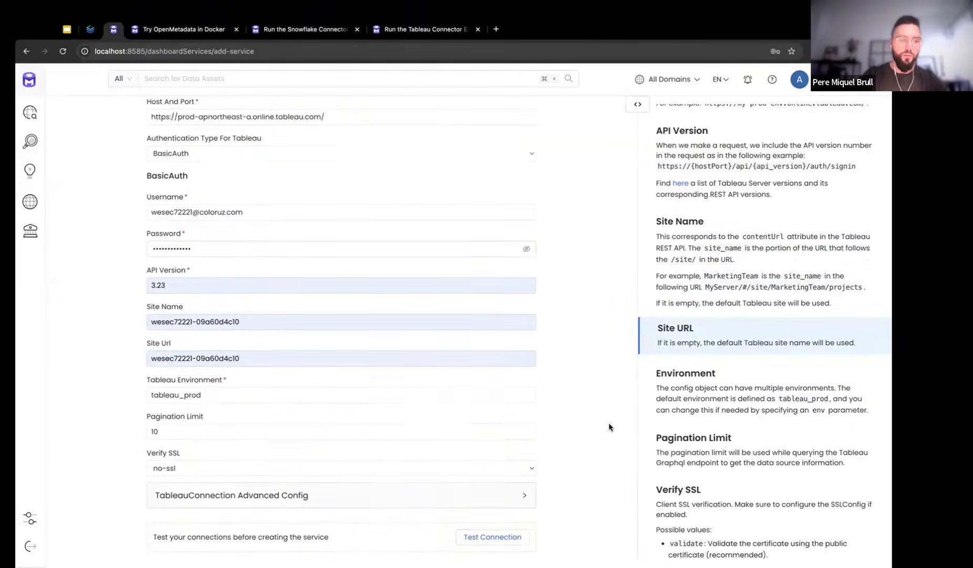
pyautogui.scroll(-1, 609, 427)
pyautogui.click(492, 513)
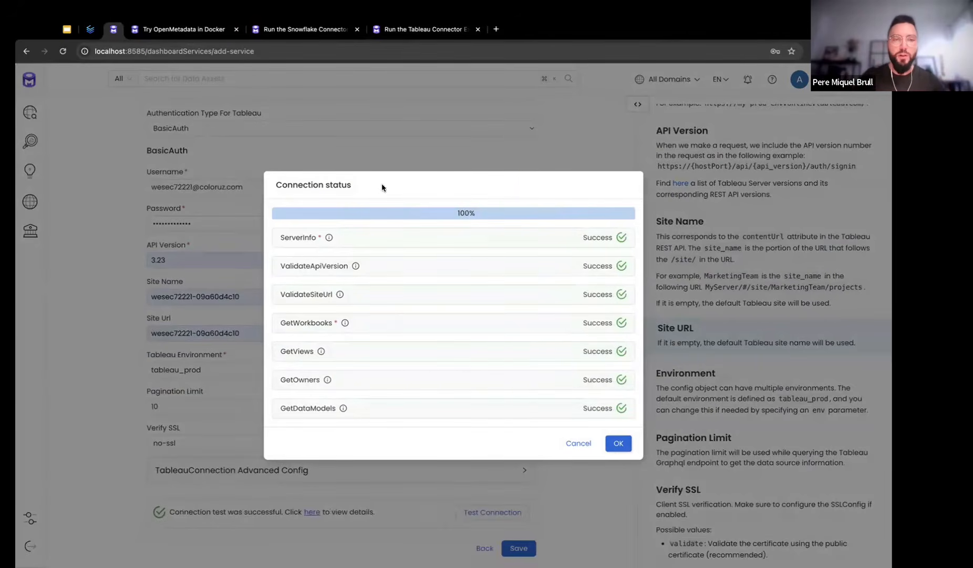
pyautogui.click(619, 444)
pyautogui.click(519, 548)
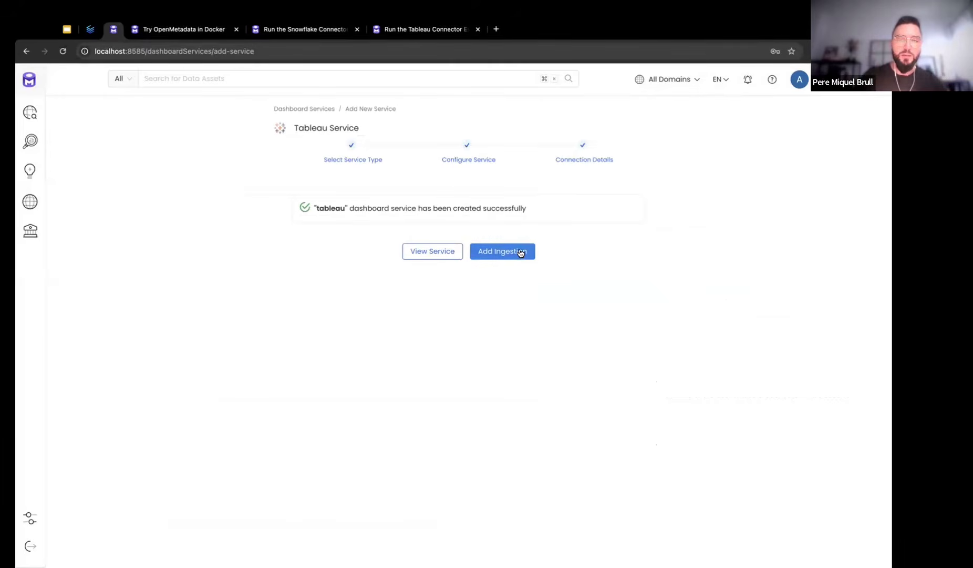
pyautogui.click(521, 253)
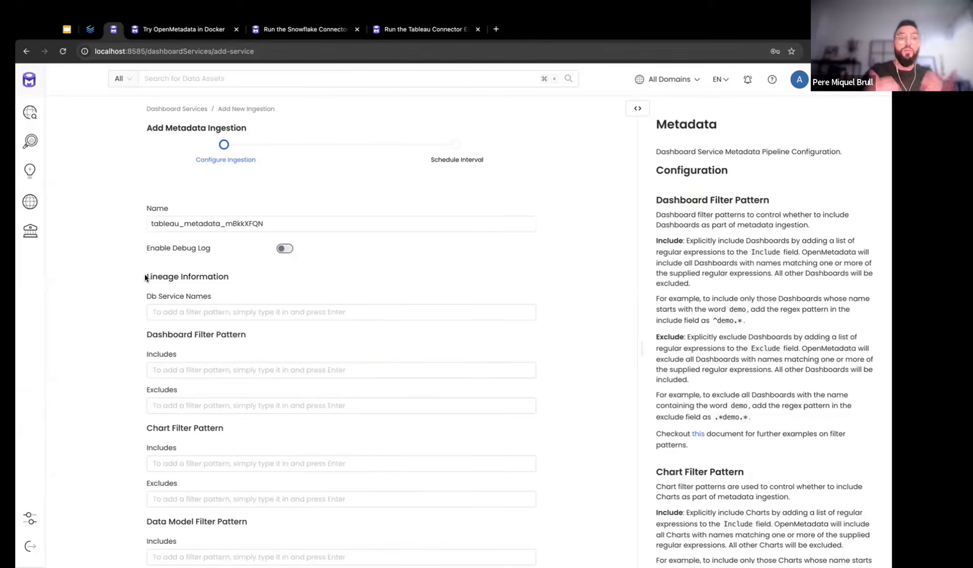
# Add snowflake as the Db Service Name for Tableau lineage information
pyautogui.moveTo(145, 277); pyautogui.dragTo(236, 274)
pyautogui.click(237, 273)
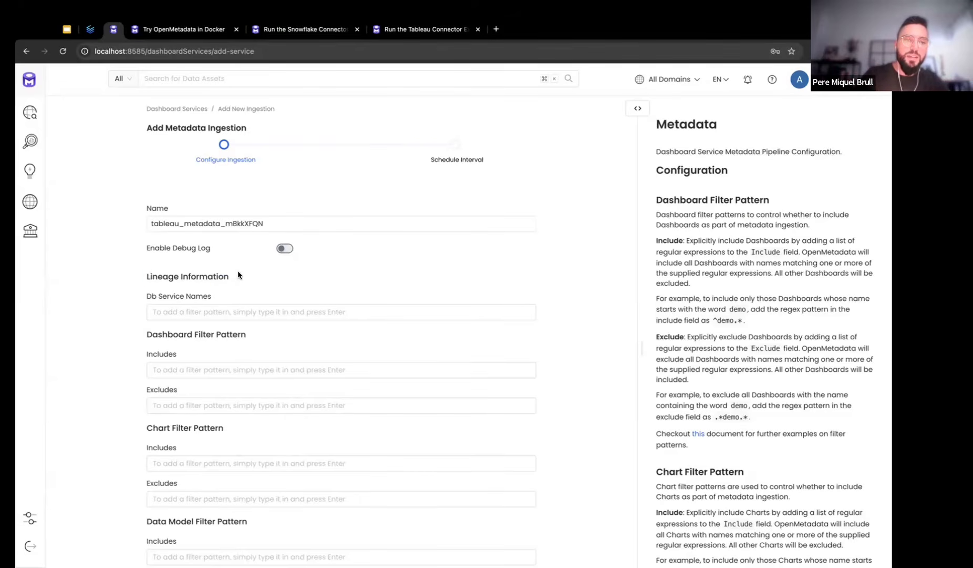
pyautogui.moveTo(144, 295); pyautogui.dragTo(208, 295)
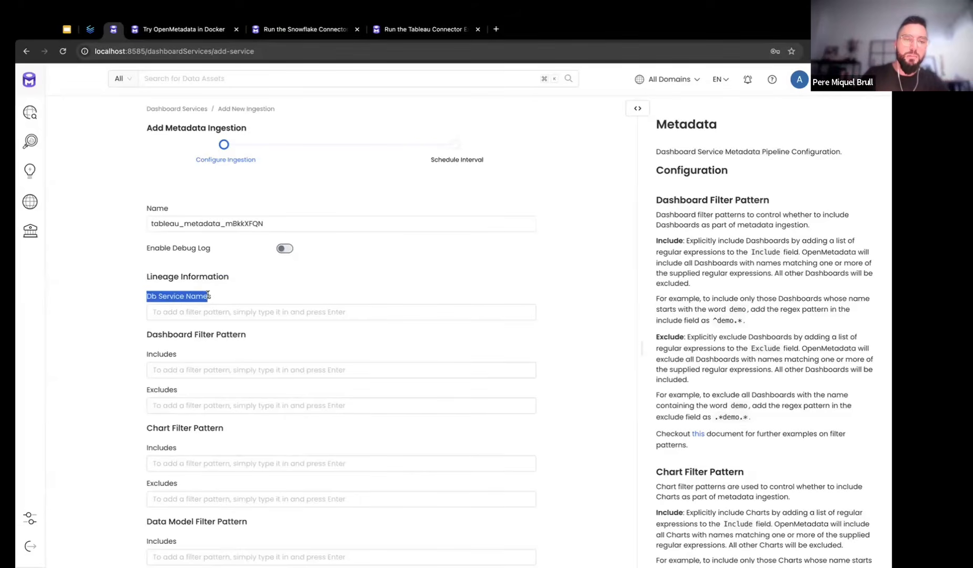
pyautogui.click(142, 296)
pyautogui.click(173, 311)
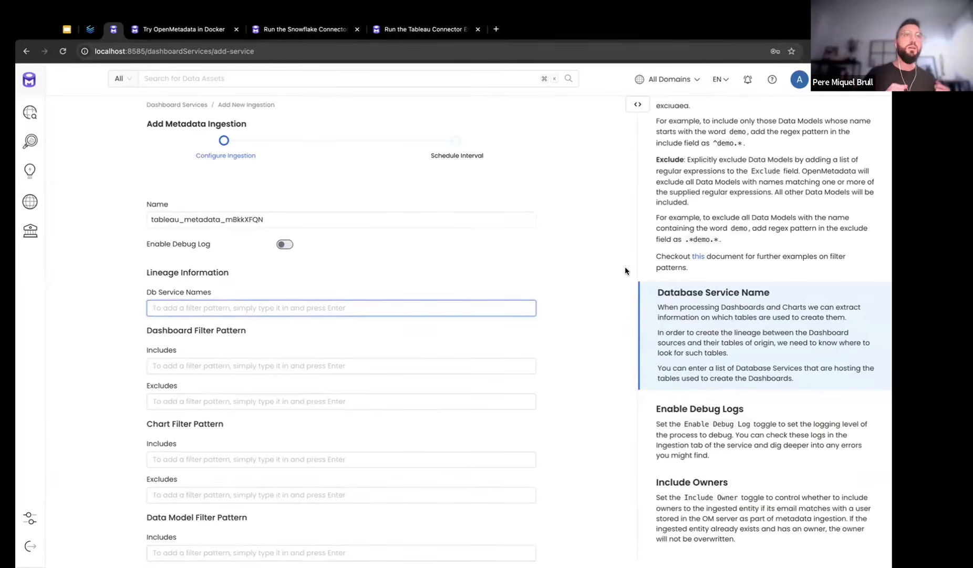
pyautogui.write('snowflake')
pyautogui.press('Return')
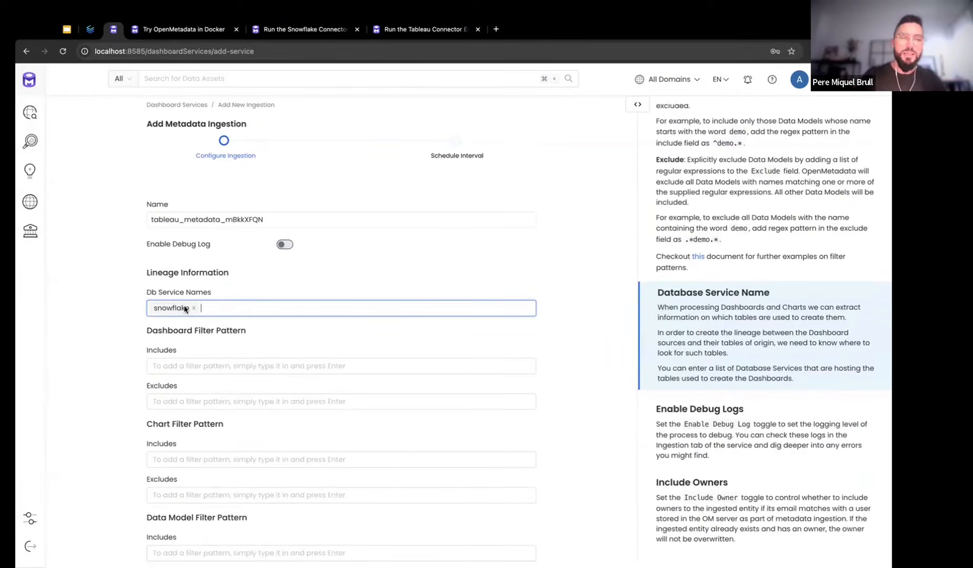
pyautogui.click(574, 317)
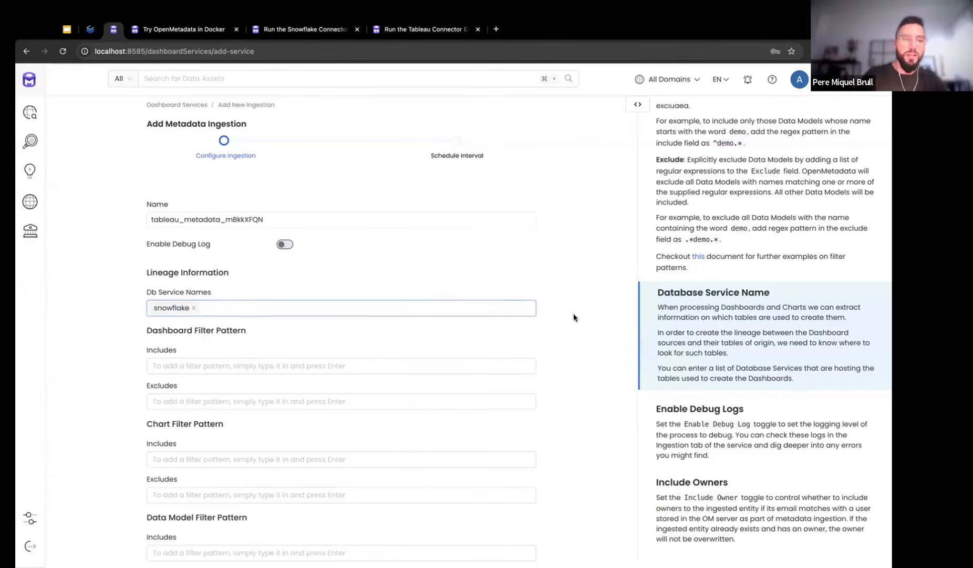
# Include only the MEETUP project in the Project Filter Pattern and proceed to scheduling
pyautogui.scroll(-1, 573, 317)
pyautogui.scroll(-4, 573, 317)
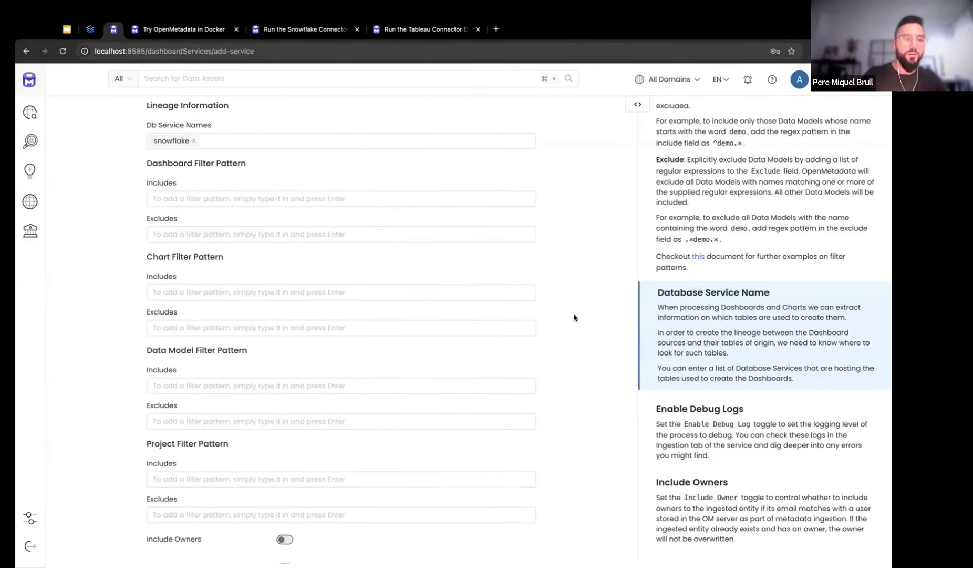
pyautogui.click(302, 422)
pyautogui.write('MEETUP')
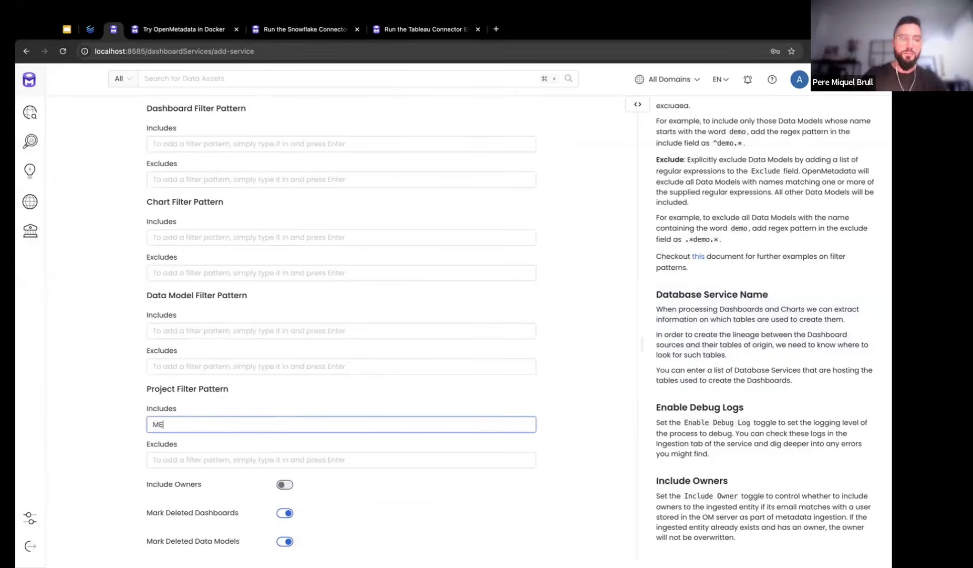
pyautogui.press('Return')
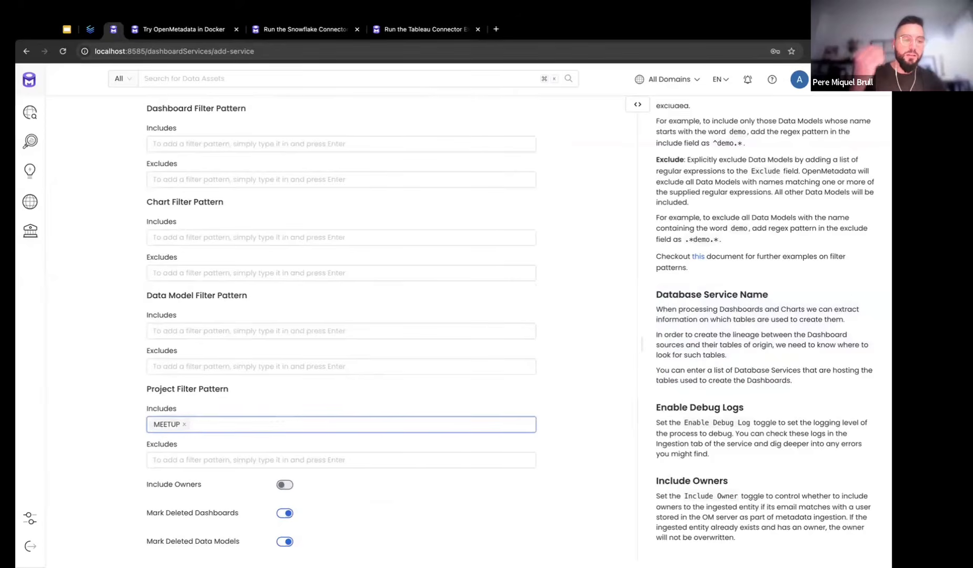
pyautogui.click(496, 384)
pyautogui.scroll(-4, 588, 375)
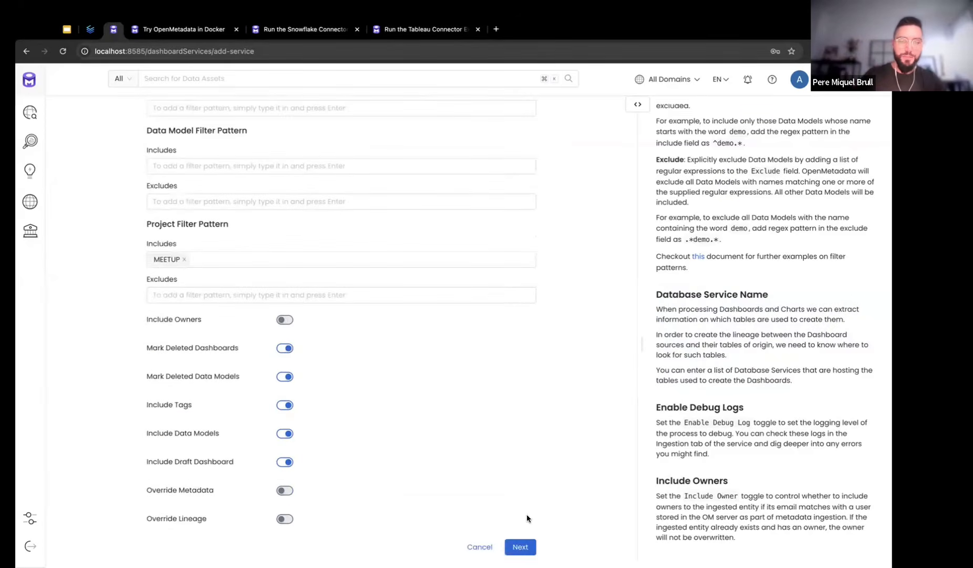
pyautogui.click(520, 545)
pyautogui.click(288, 190)
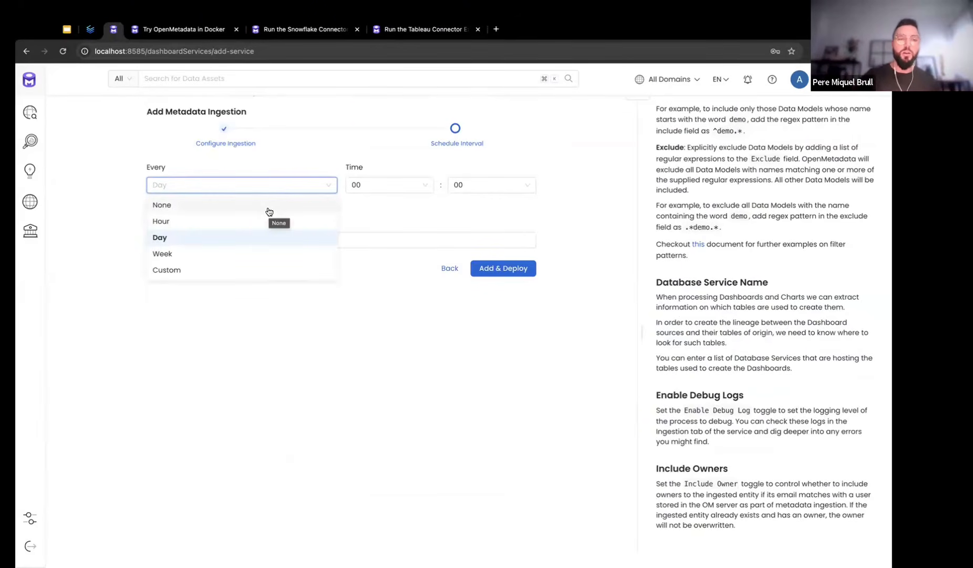
# Deploy the Tableau ingestion with schedule None and run it from the service page
pyautogui.click(269, 210)
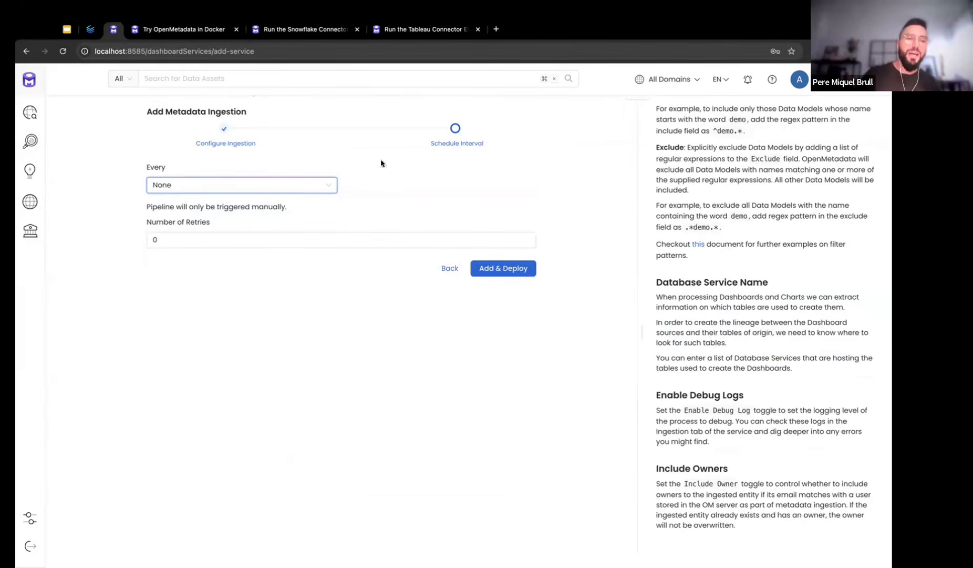
pyautogui.click(508, 269)
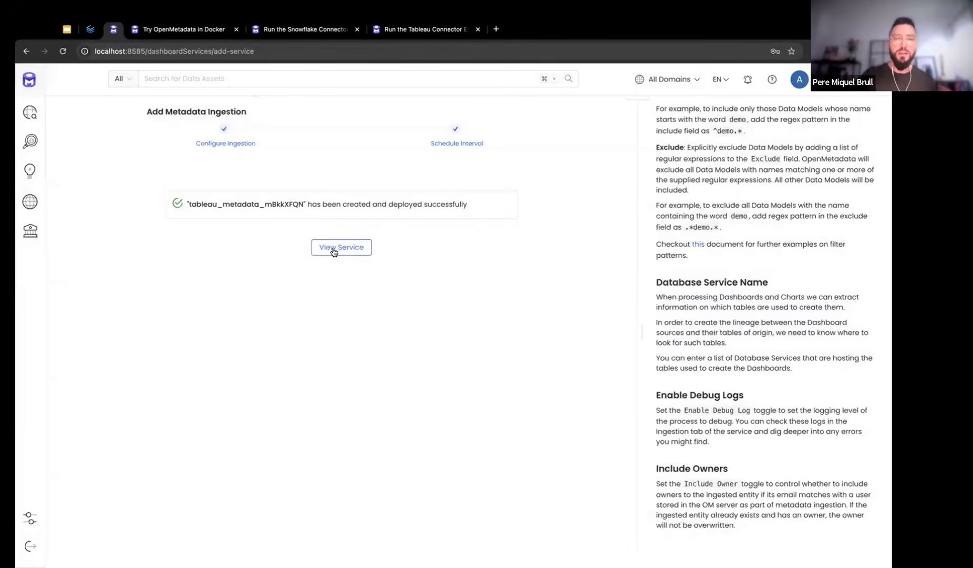
pyautogui.click(334, 252)
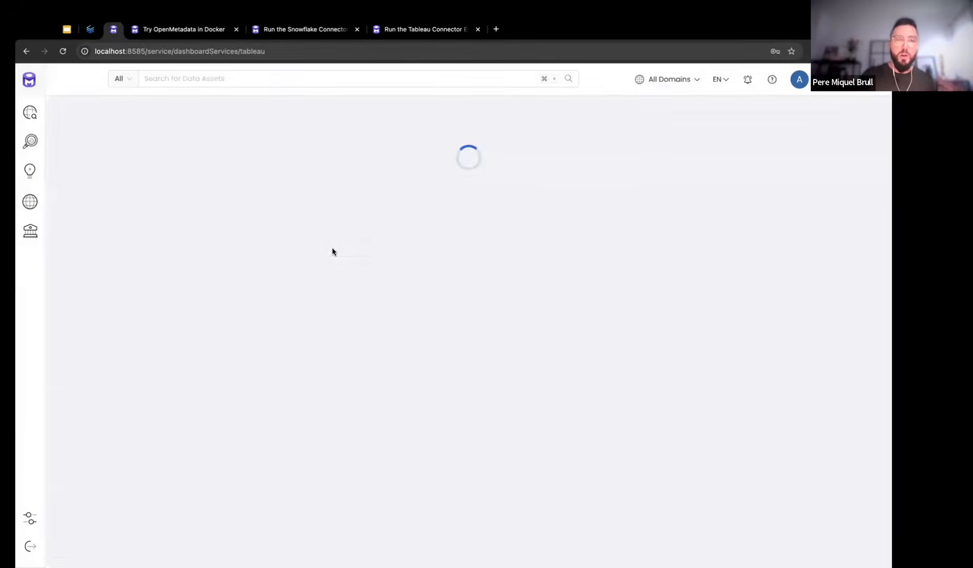
pyautogui.click(867, 249)
pyautogui.click(835, 266)
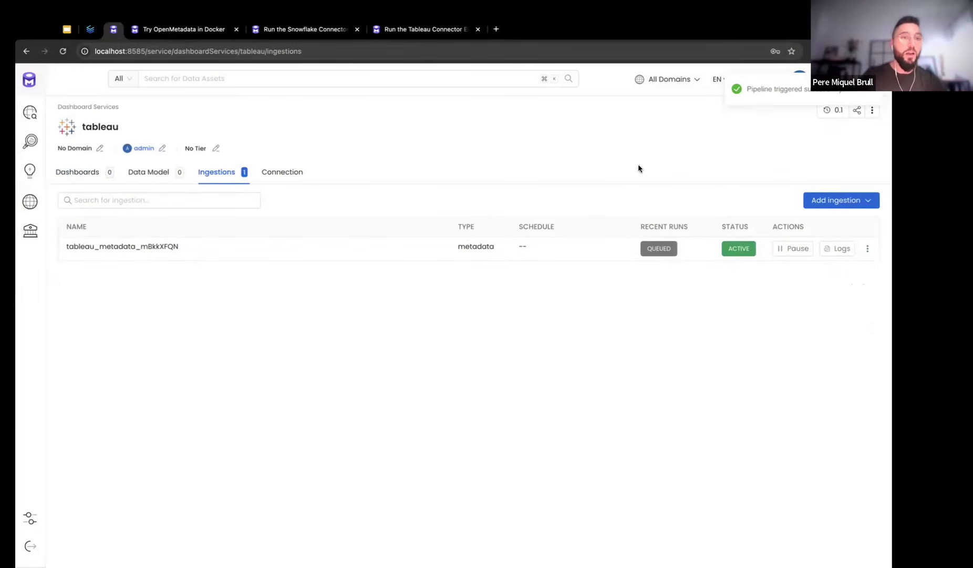
# Open Settings in a new tab and go to the Services settings
pyautogui.keyDown('super'); pyautogui.click(37, 517); pyautogui.keyUp('super')
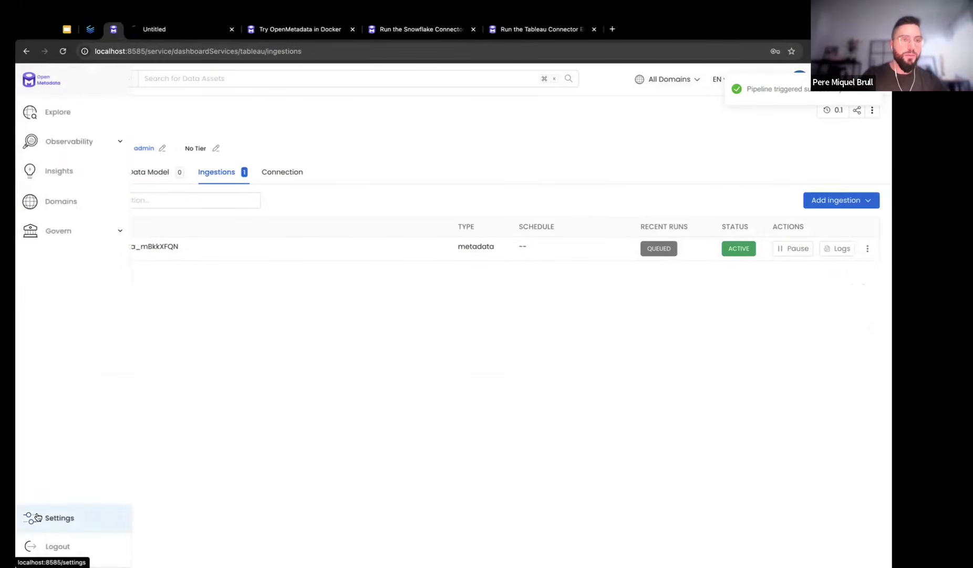
pyautogui.click(174, 29)
pyautogui.click(216, 179)
# Pause the failed snowflake lineage ingestion, then close the snowflake tab
pyautogui.click(102, 228)
pyautogui.click(92, 250)
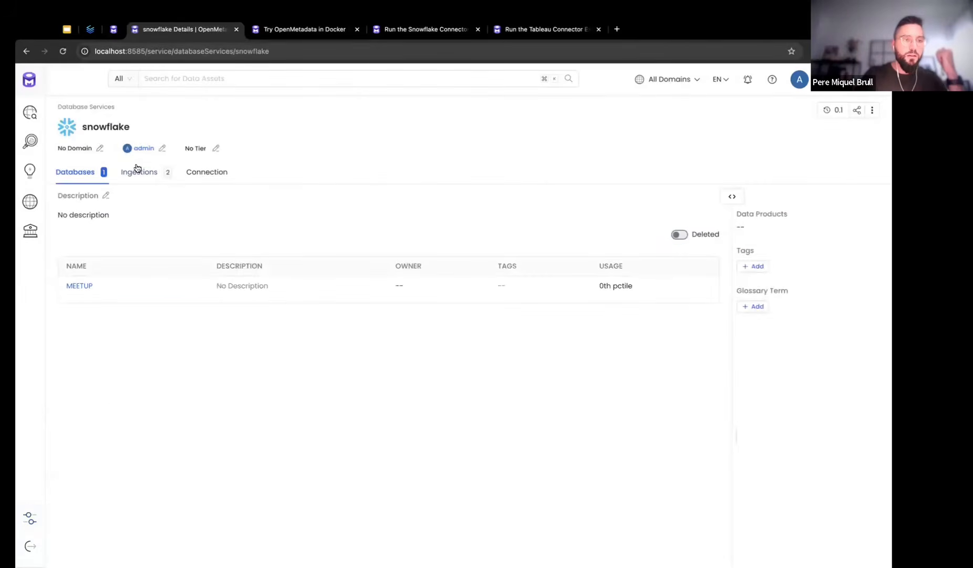
pyautogui.click(138, 170)
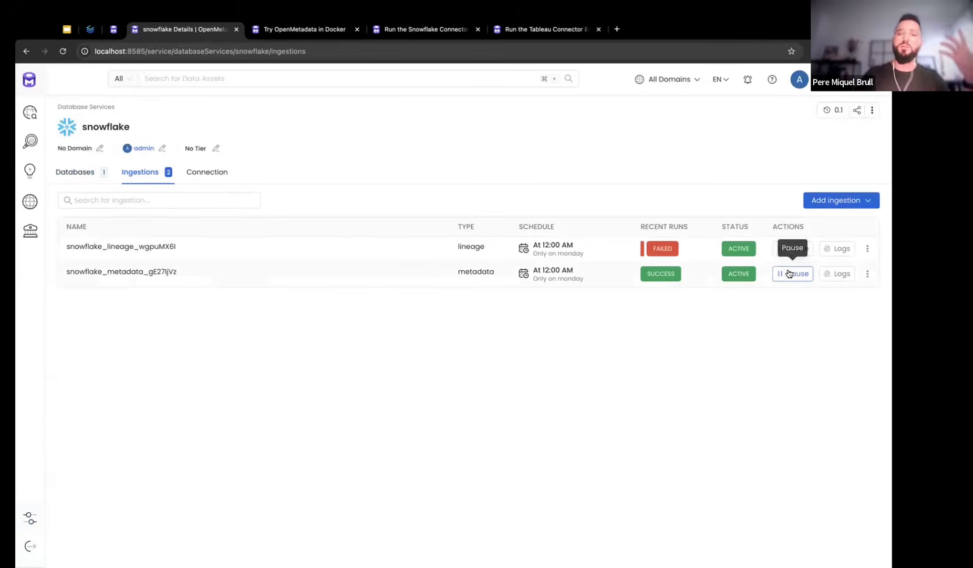
pyautogui.moveTo(664, 253)
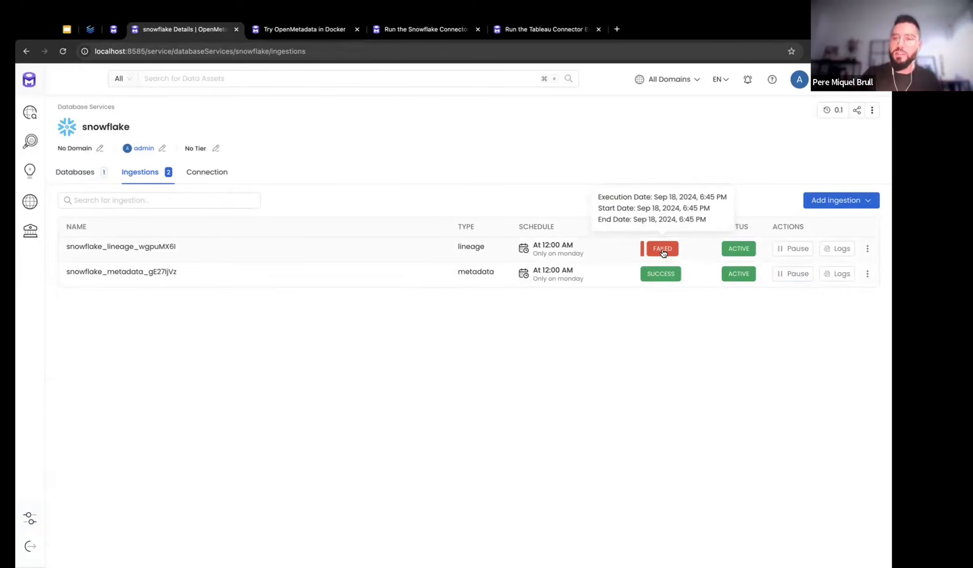
pyautogui.click(790, 249)
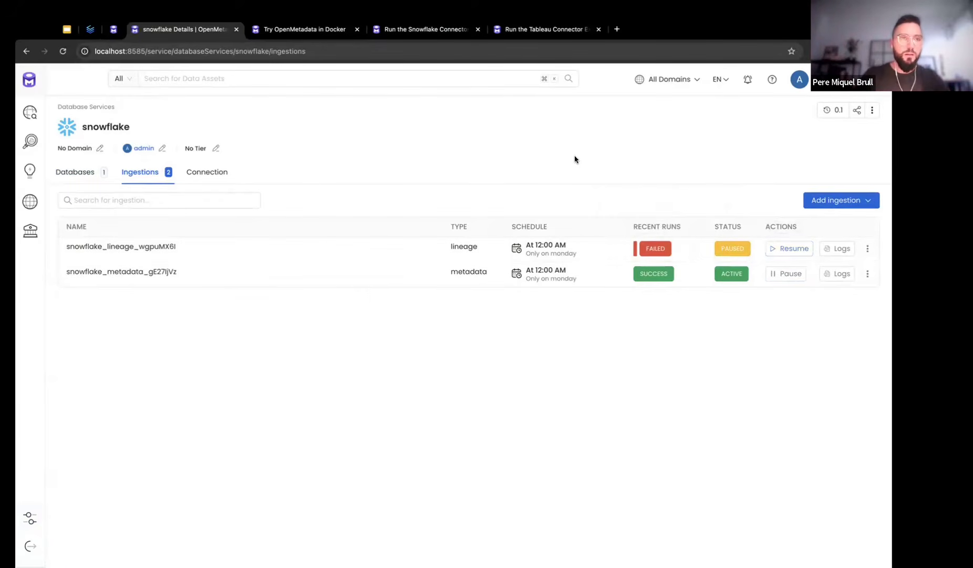
pyautogui.press('super+w')
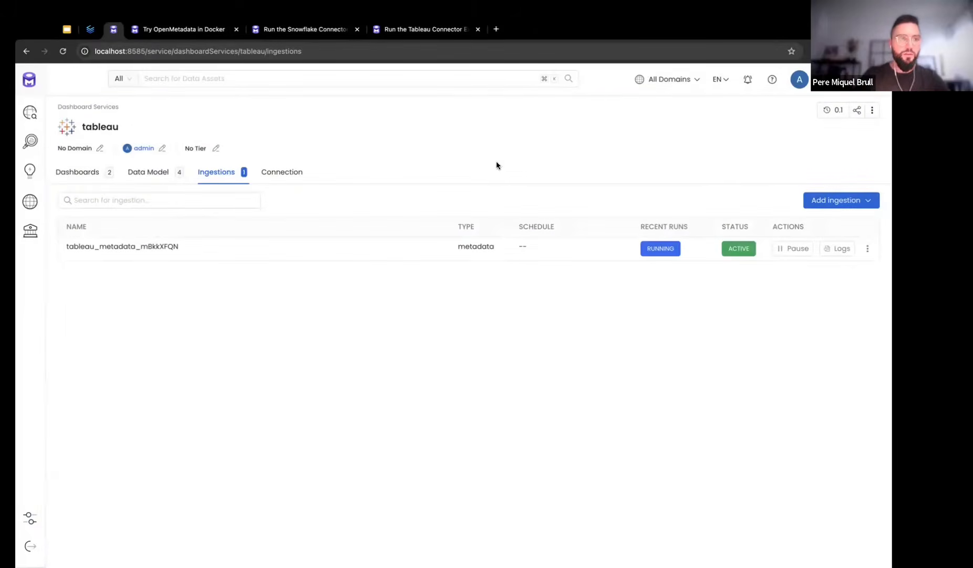
pyautogui.click(841, 248)
pyautogui.press('super+r')
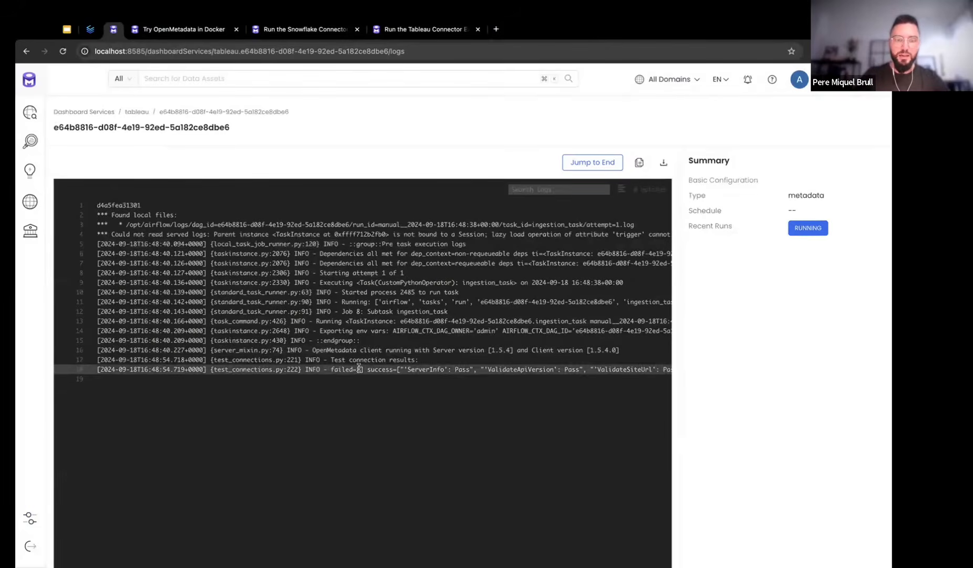
pyautogui.moveTo(312, 350); pyautogui.dragTo(640, 352)
pyautogui.click(641, 352)
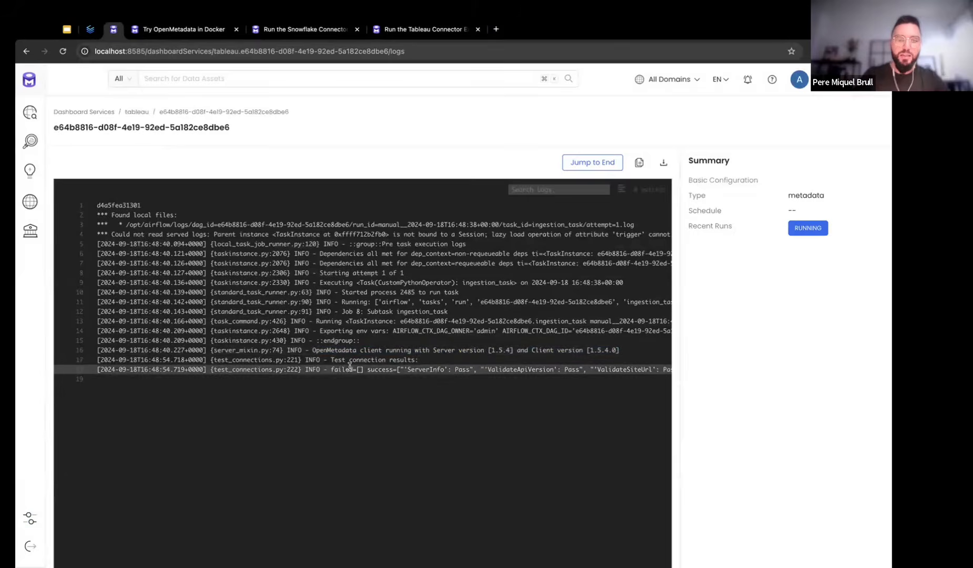
pyautogui.moveTo(331, 361); pyautogui.dragTo(432, 361)
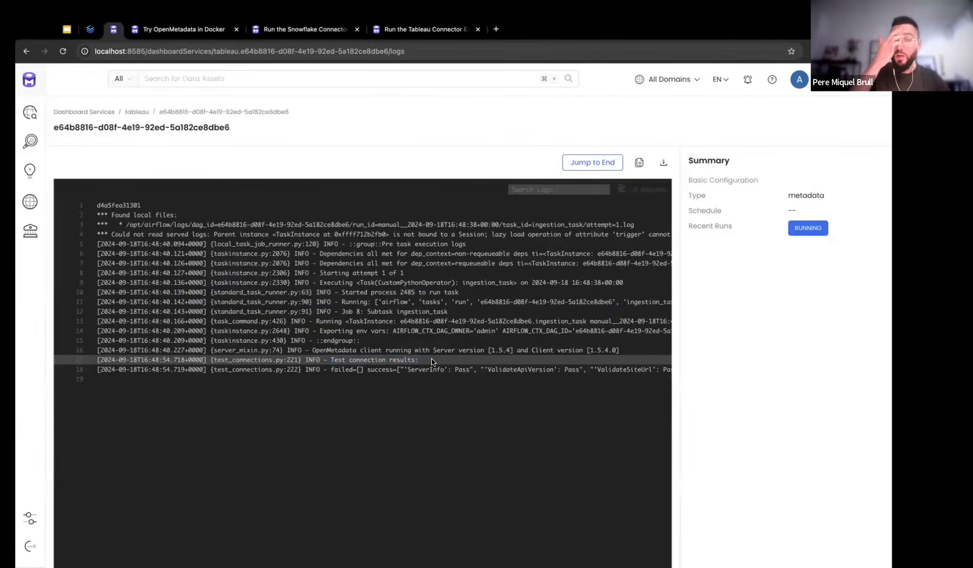
pyautogui.press('super+r')
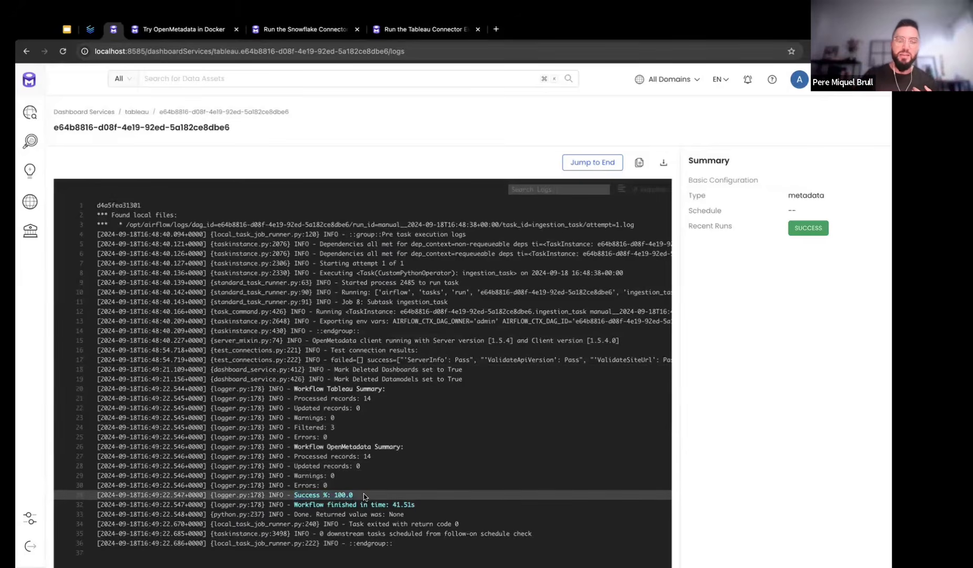
pyautogui.moveTo(294, 505); pyautogui.dragTo(413, 506)
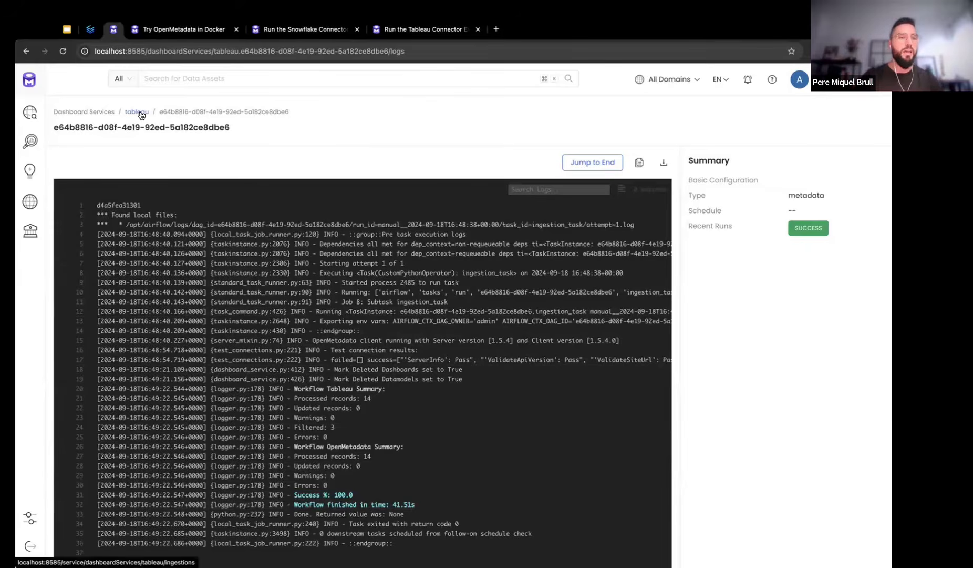
# Look at the tableau service's CustomerPriceAnalysis dashboard
pyautogui.click(141, 115)
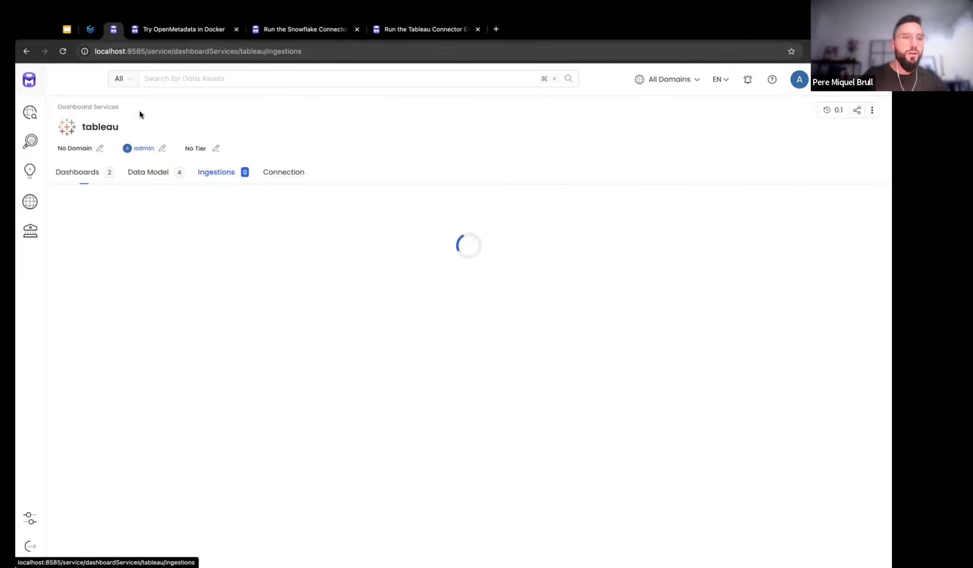
pyautogui.click(92, 173)
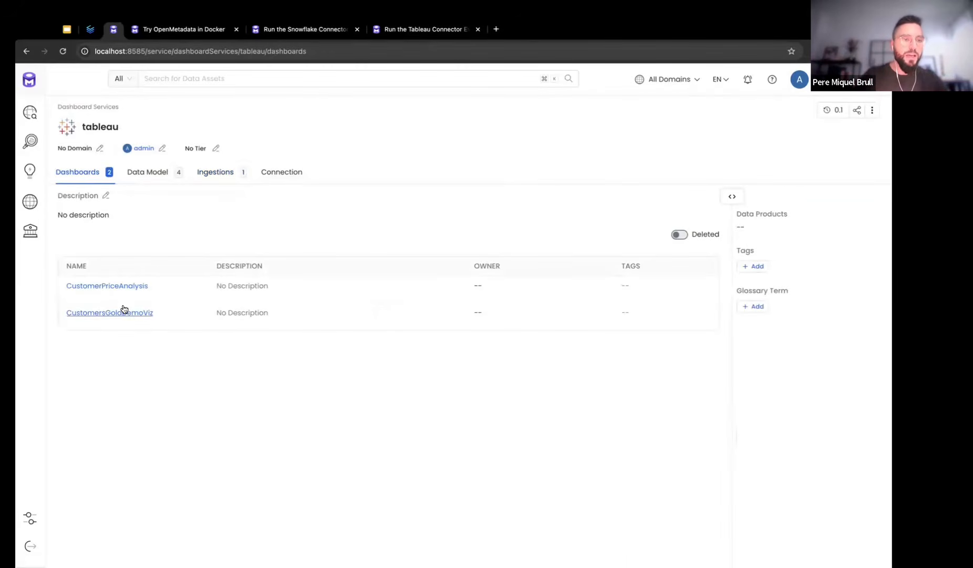
pyautogui.click(115, 288)
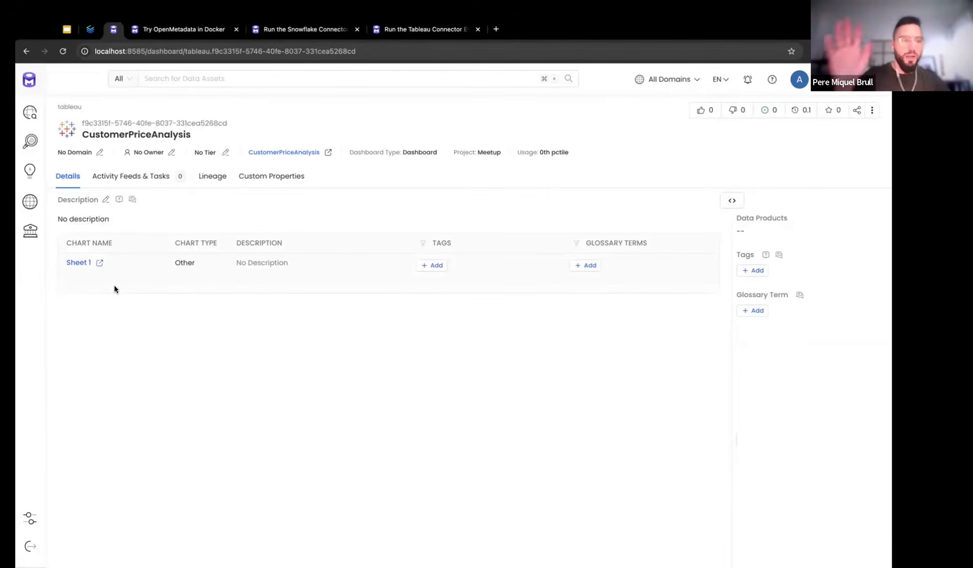
pyautogui.press('super+bracketleft')
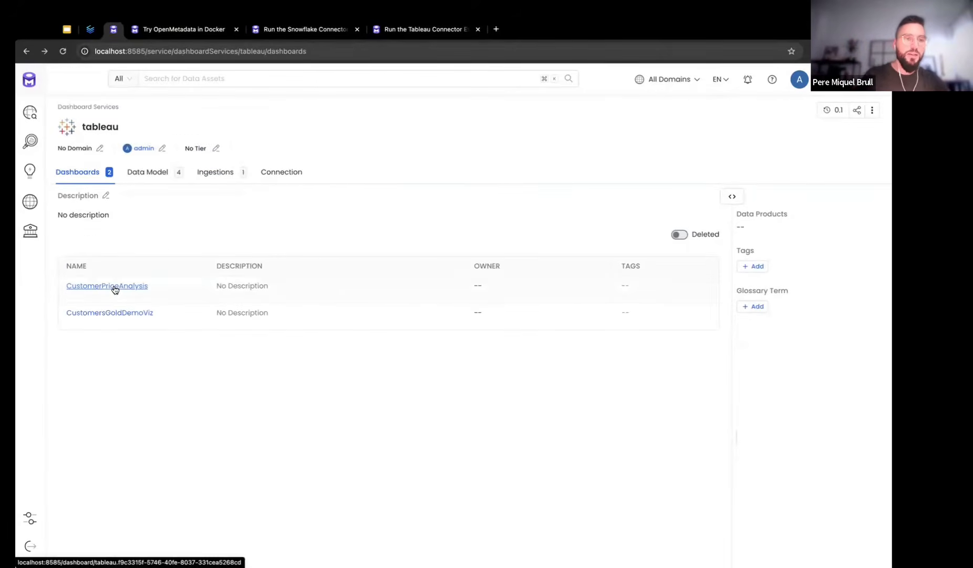
# Compare the two CustomersGold data models (published vs embedded datasource), then search 'customer'
pyautogui.click(167, 175)
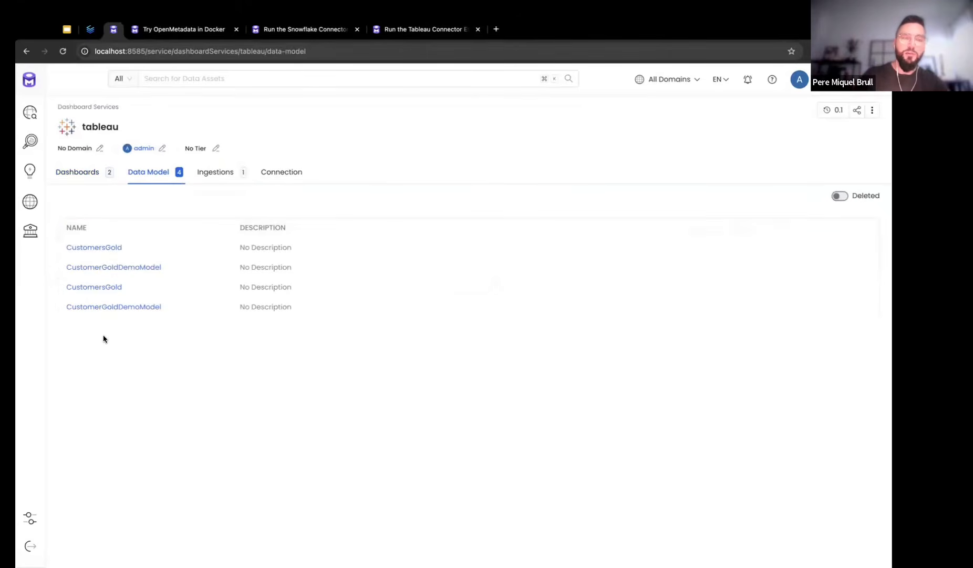
pyautogui.click(92, 247)
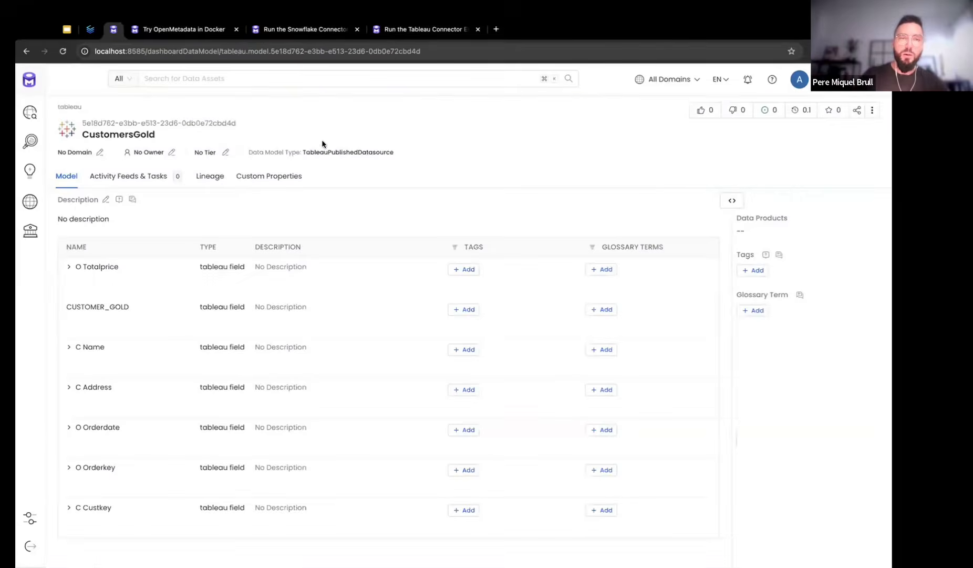
pyautogui.moveTo(304, 152); pyautogui.dragTo(408, 151)
pyautogui.click(409, 151)
pyautogui.press('super+bracketleft')
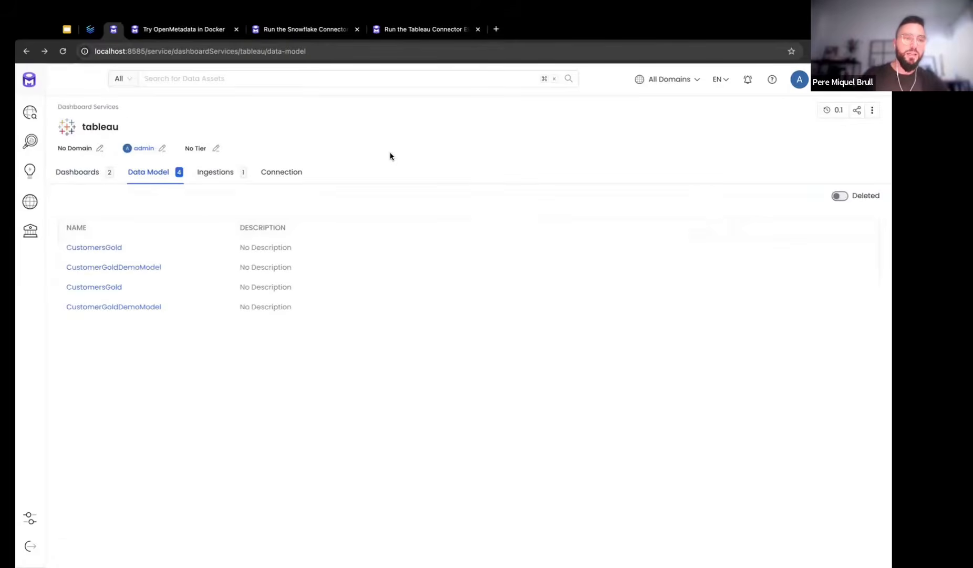
pyautogui.click(94, 286)
pyautogui.moveTo(306, 152); pyautogui.dragTo(379, 152)
pyautogui.click(379, 152)
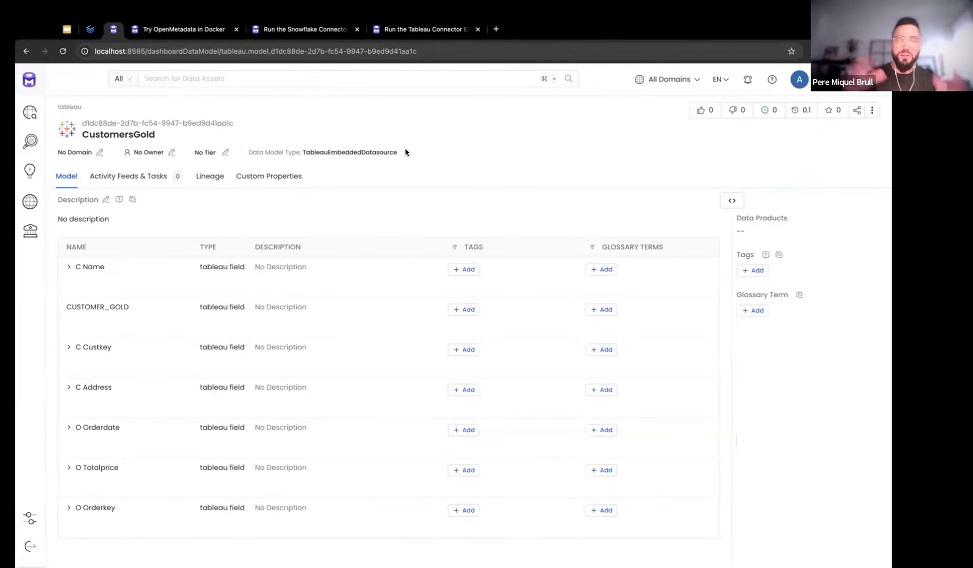
pyautogui.press('super+bracketleft')
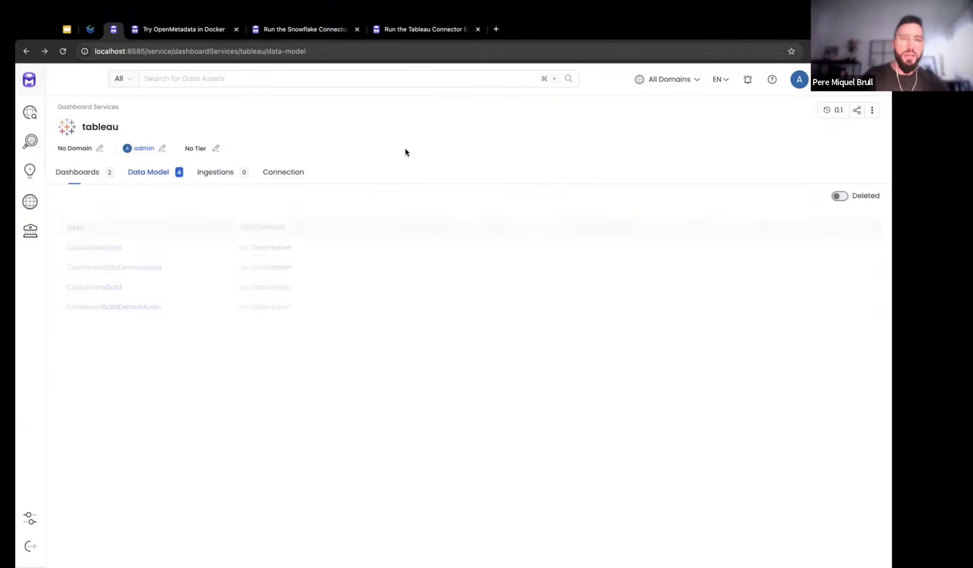
pyautogui.click(268, 80)
pyautogui.write('customer')
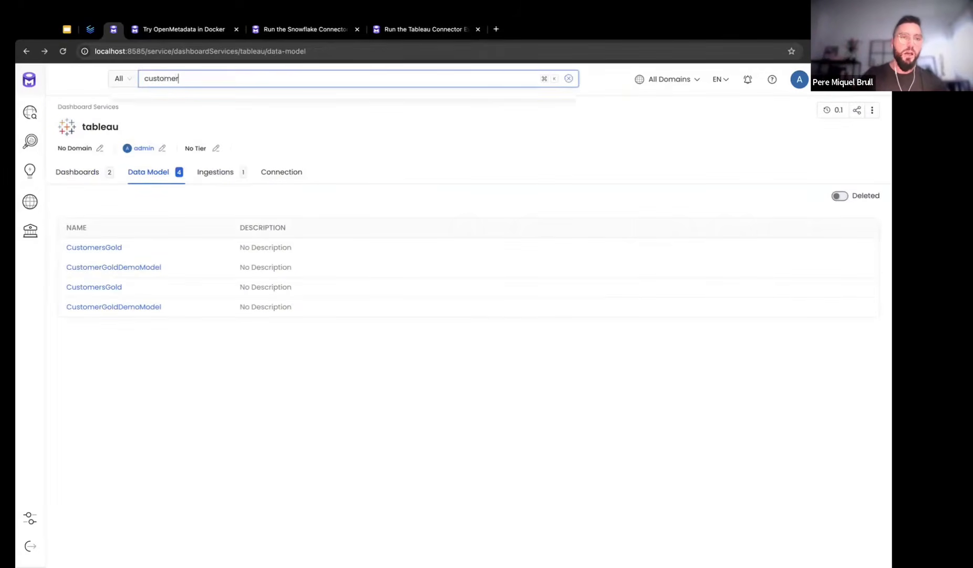
# Open CUSTOMER_GOLD's lineage graph and inspect the ORDERS and CUSTOMER source tables and CUSTOMER_GOLD
pyautogui.click(167, 138)
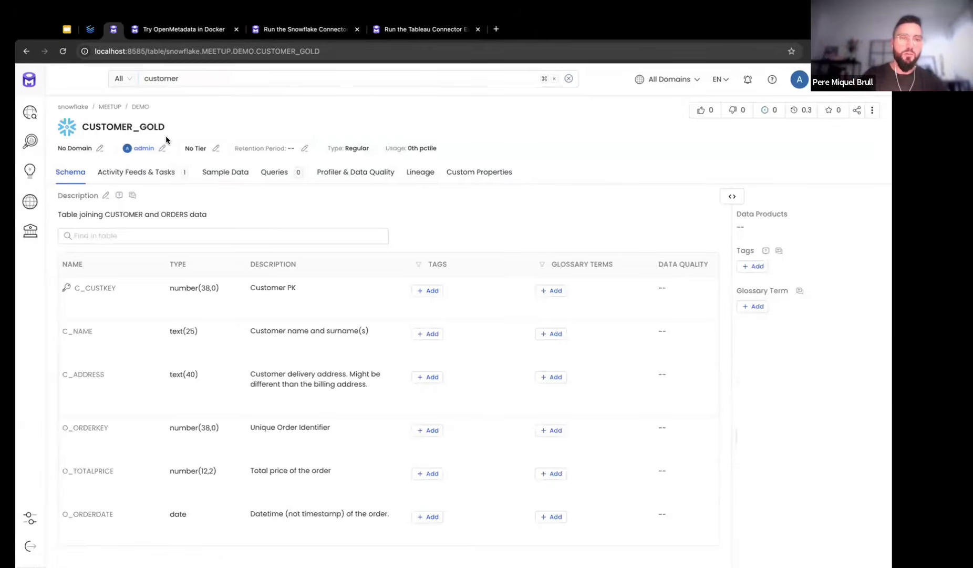
pyautogui.click(424, 176)
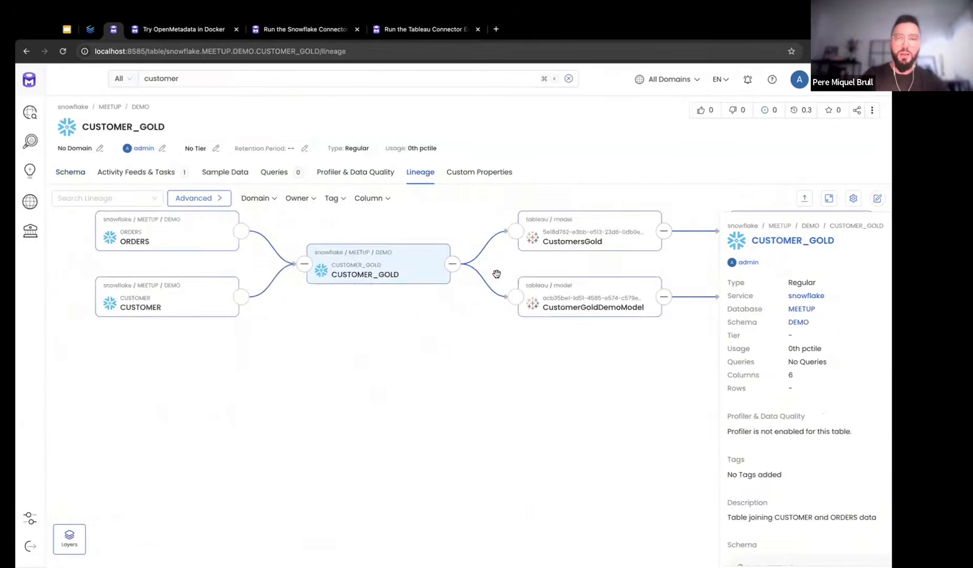
pyautogui.click(880, 238)
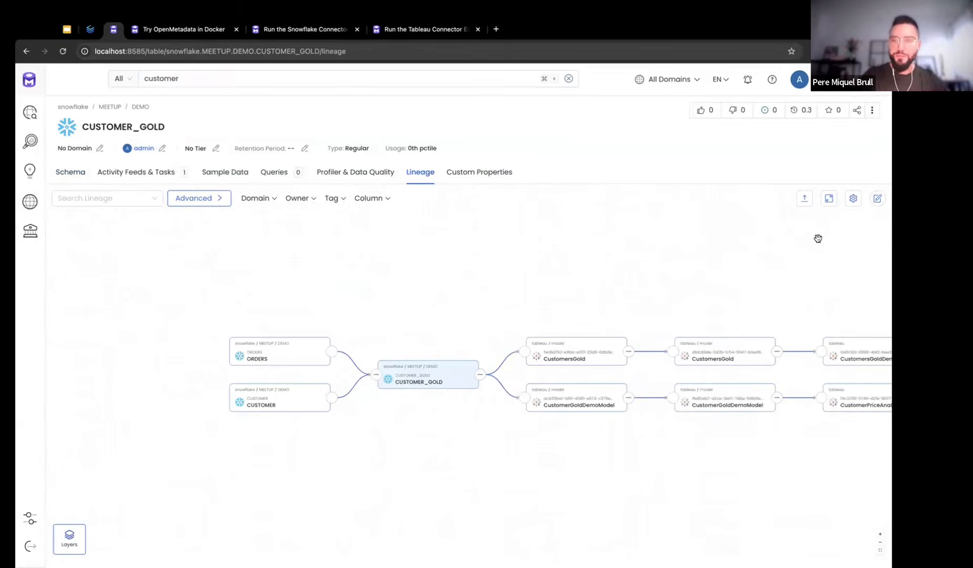
pyautogui.click(156, 399)
pyautogui.click(156, 354)
pyautogui.click(156, 399)
pyautogui.click(156, 367)
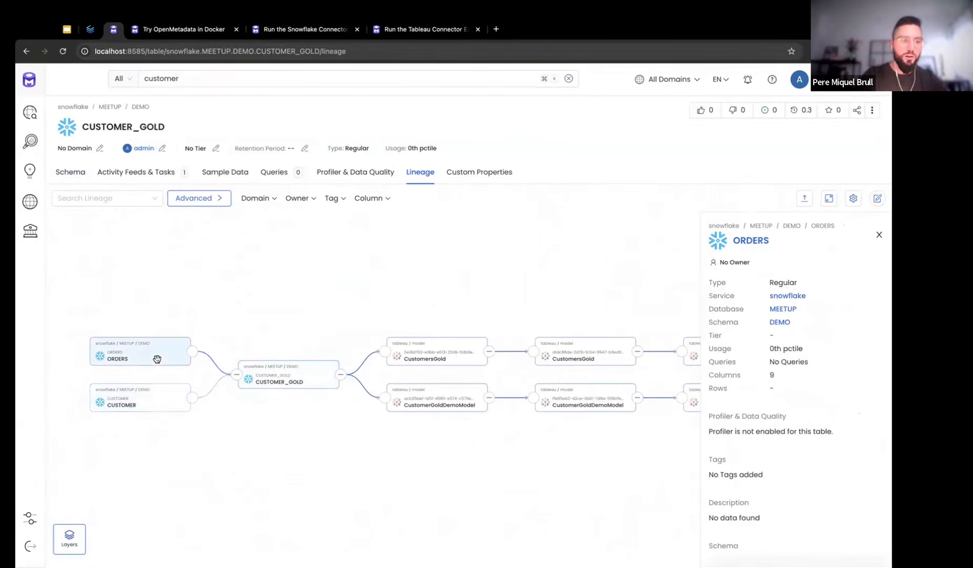
pyautogui.click(156, 409)
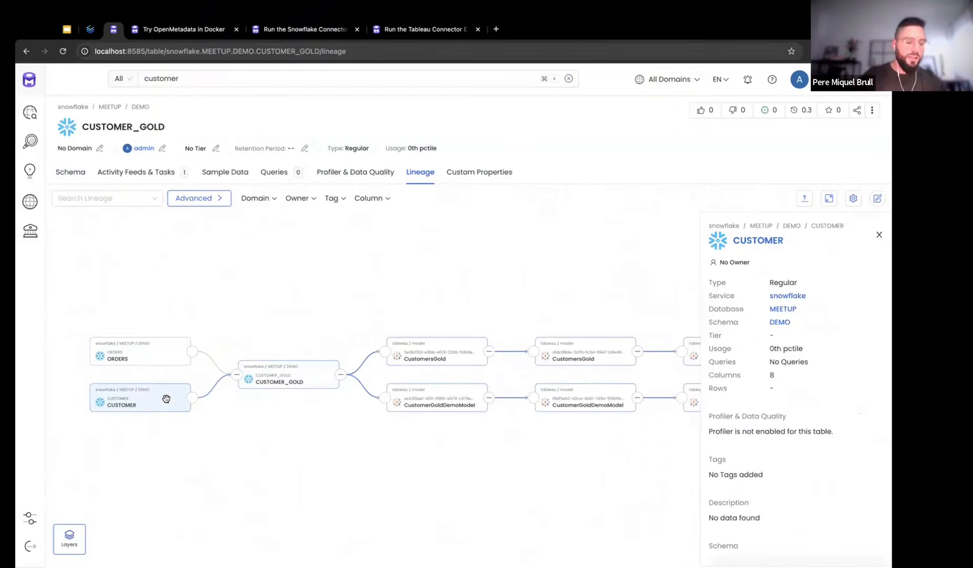
pyautogui.click(283, 377)
# Inspect the two CustomersGold Tableau data models and the CustomersGoldDemoViz dashboard downstream
pyautogui.moveTo(361, 303); pyautogui.dragTo(260, 300)
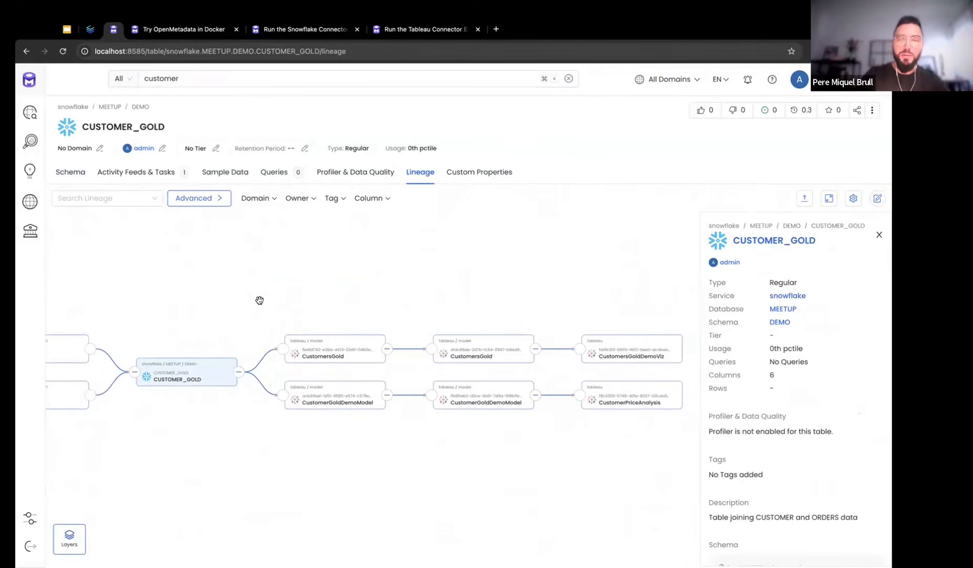
pyautogui.click(325, 355)
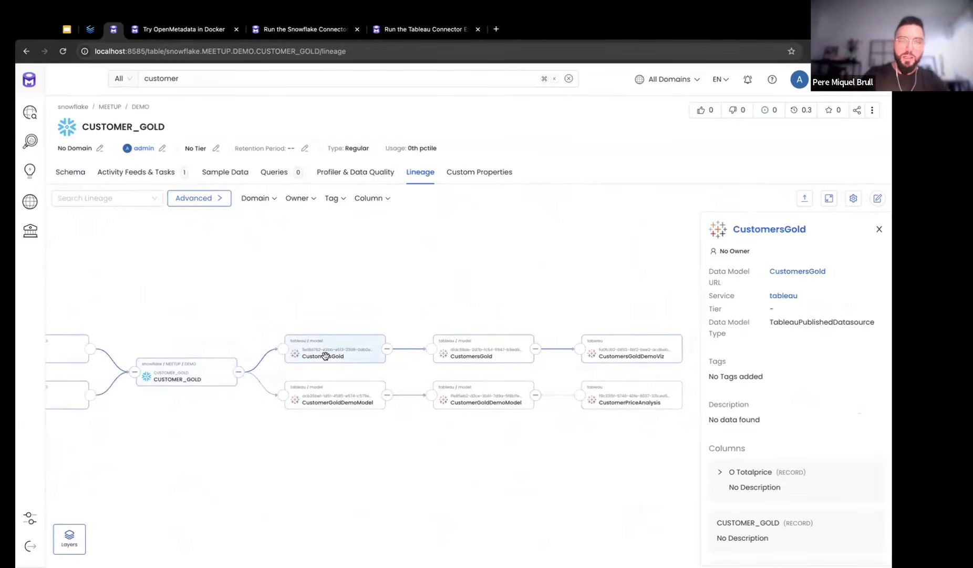
pyautogui.click(466, 353)
pyautogui.click(349, 354)
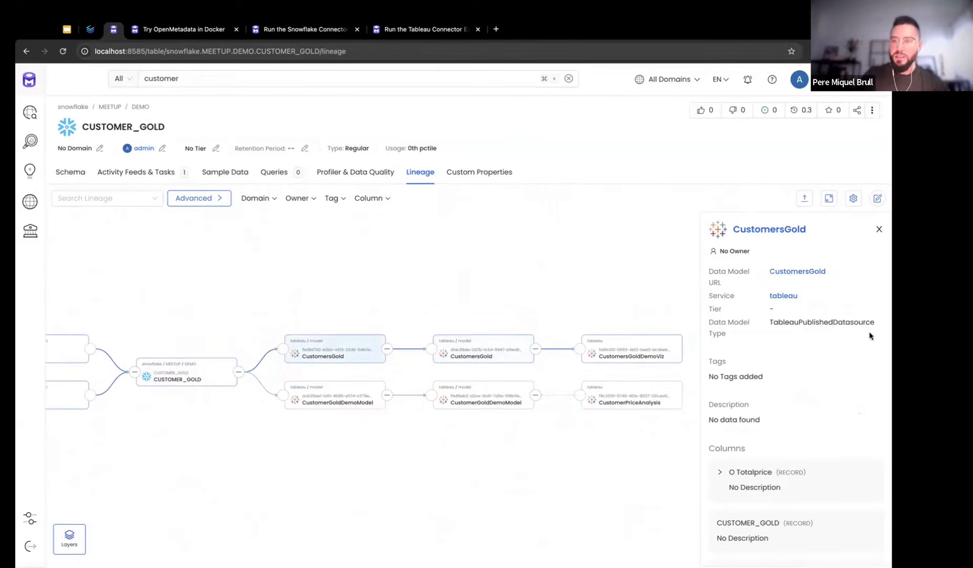
pyautogui.doubleClick(819, 323)
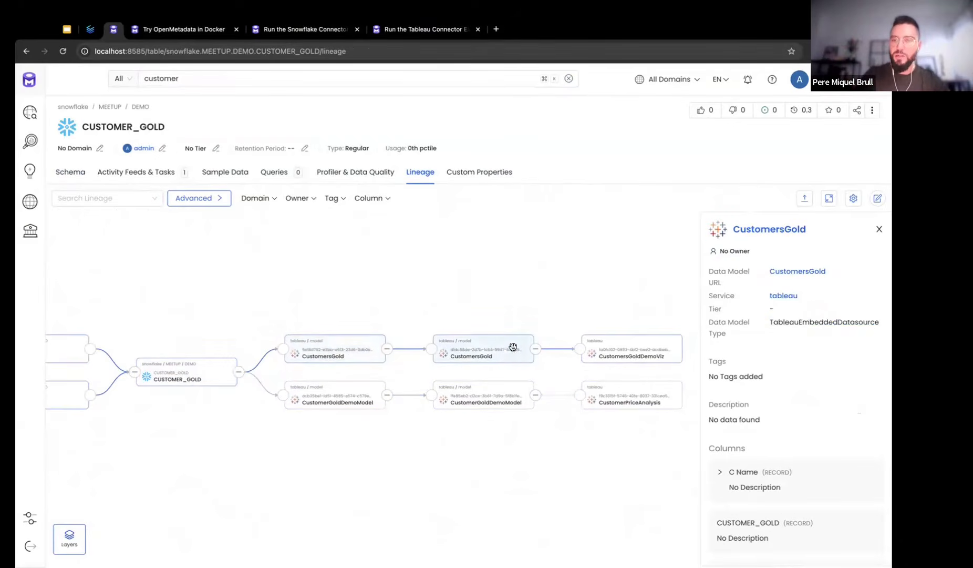
pyautogui.doubleClick(827, 320)
pyautogui.click(637, 353)
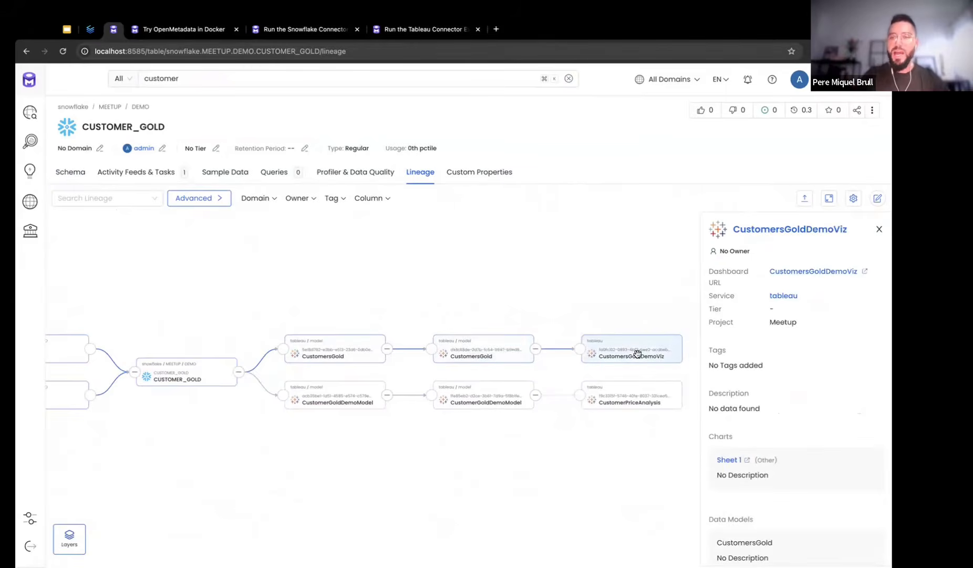
pyautogui.moveTo(500, 281); pyautogui.dragTo(625, 257)
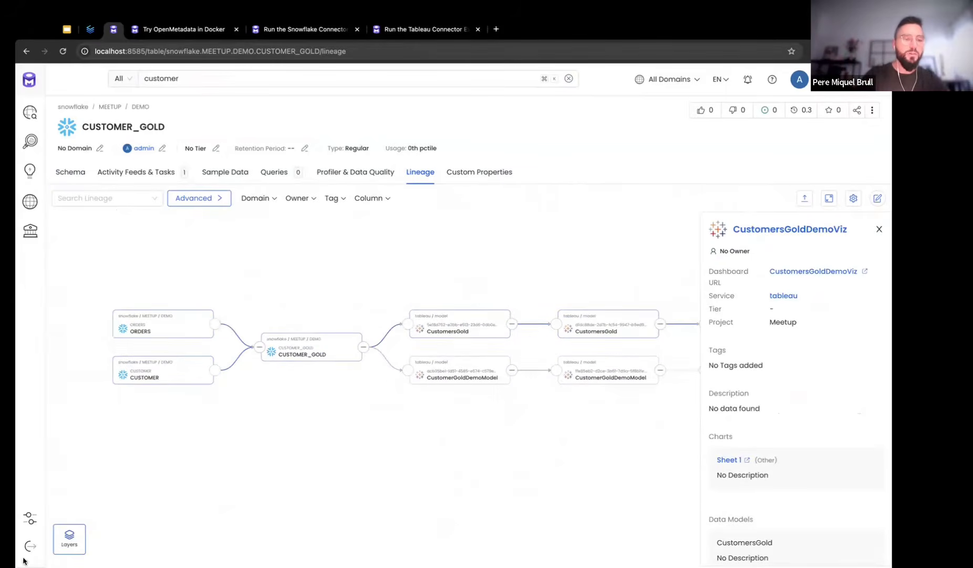
pyautogui.click(69, 536)
# Enable column lineage and trace C_NAME through the Tableau models to CustomersGoldDemoViz and CustomerPriceAnalysis
pyautogui.click(115, 536)
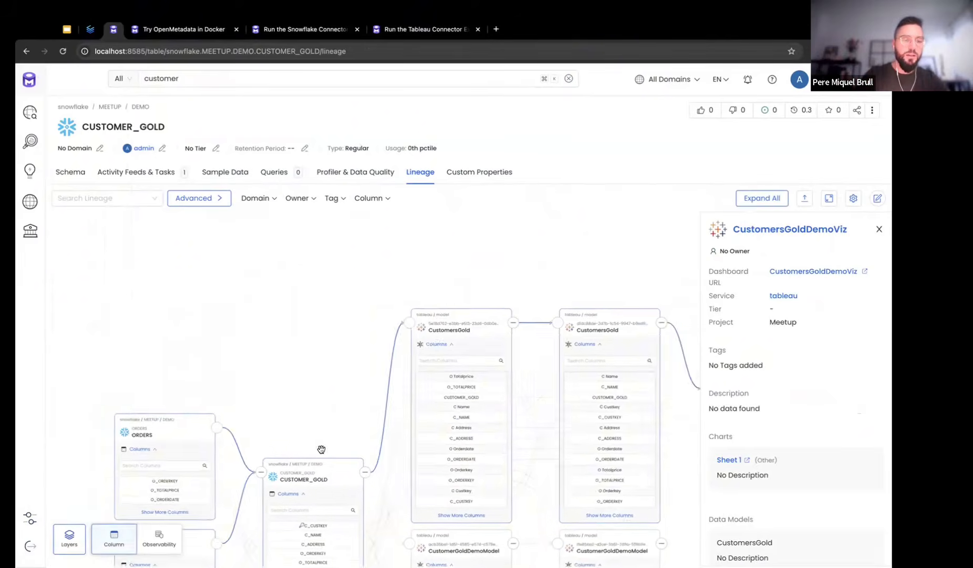
pyautogui.click(335, 419)
pyautogui.moveTo(369, 306); pyautogui.dragTo(353, 296)
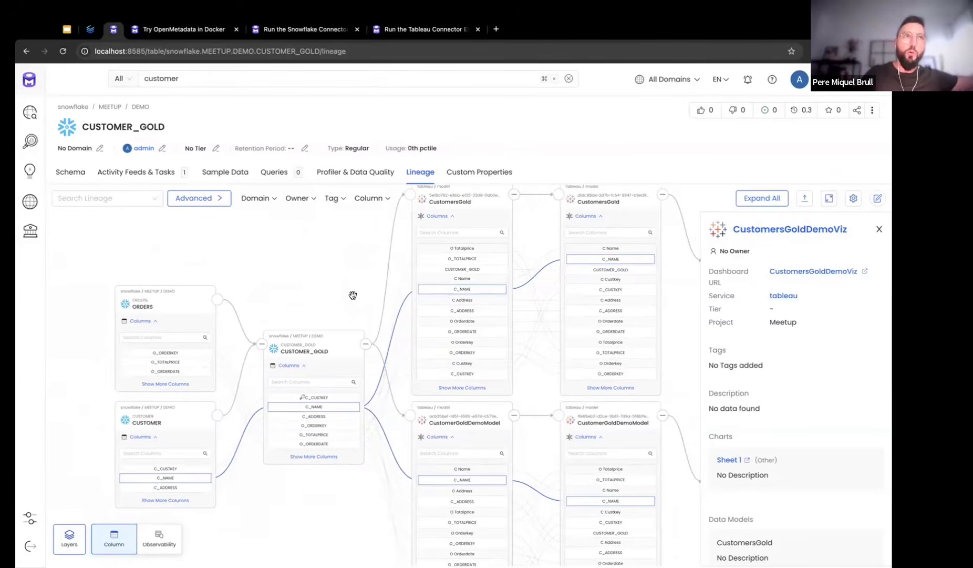
pyautogui.moveTo(289, 306); pyautogui.dragTo(228, 306)
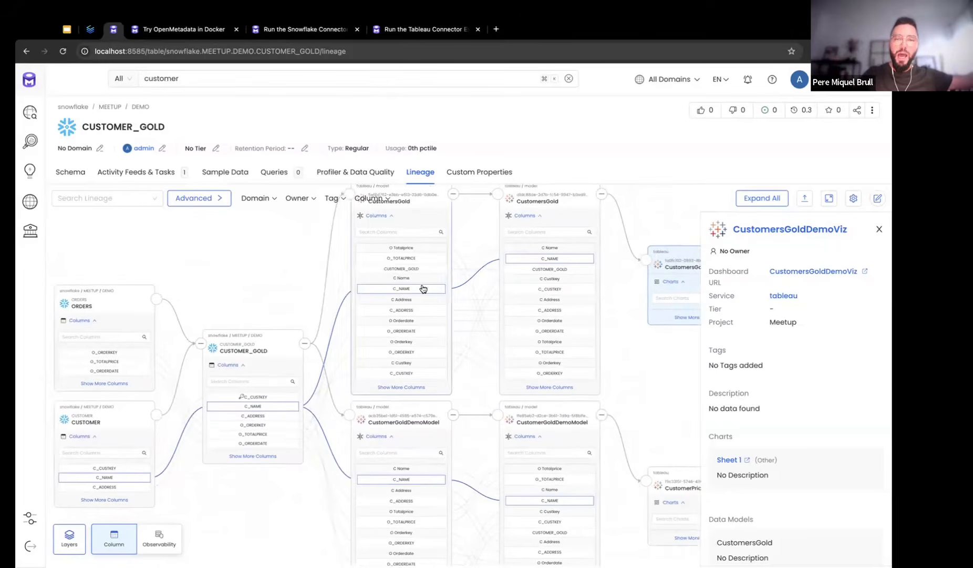
pyautogui.moveTo(673, 389); pyautogui.dragTo(578, 367)
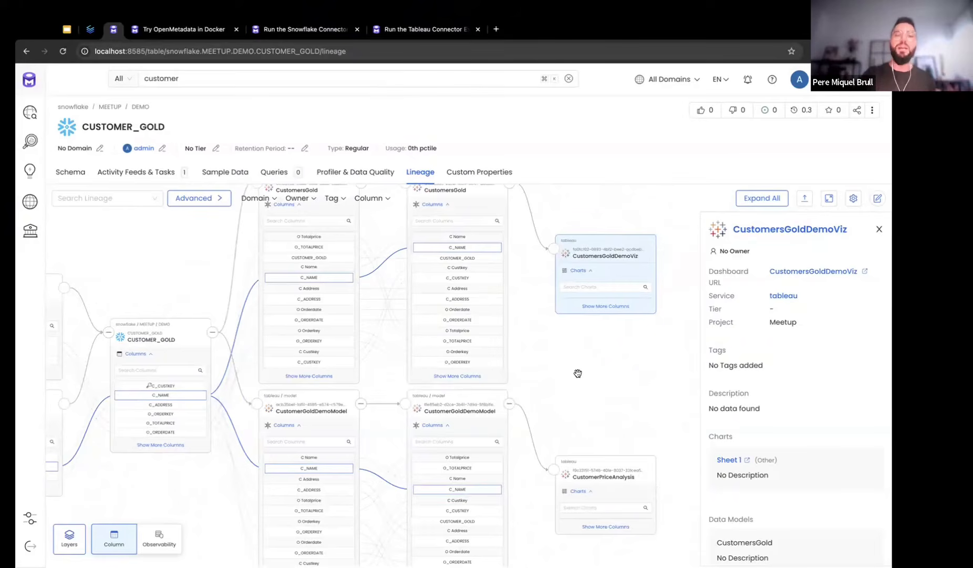
# Pan across the traced C_NAME lineage, check both dashboards' details, then return to the slides
pyautogui.moveTo(578, 373); pyautogui.dragTo(609, 398)
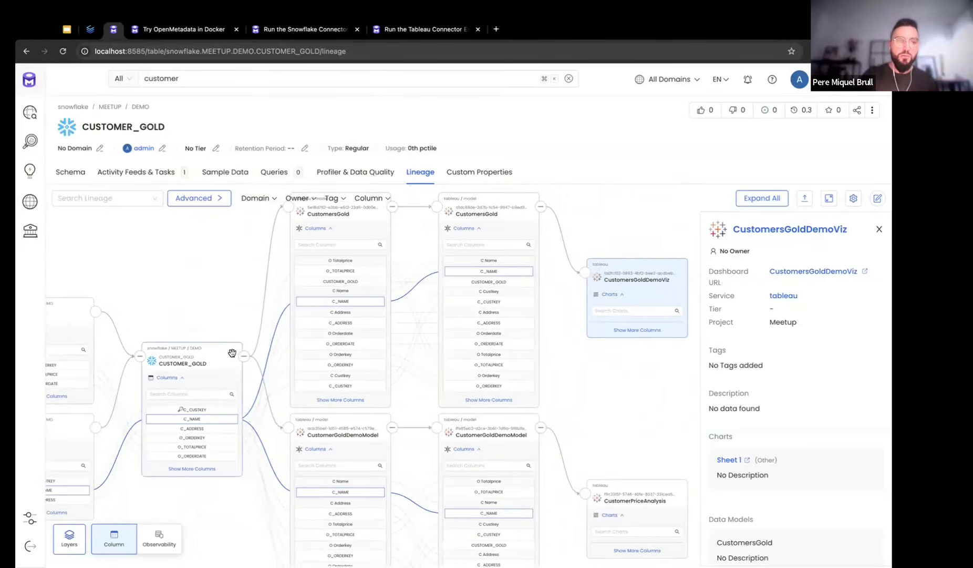
pyautogui.moveTo(608, 410); pyautogui.dragTo(571, 388)
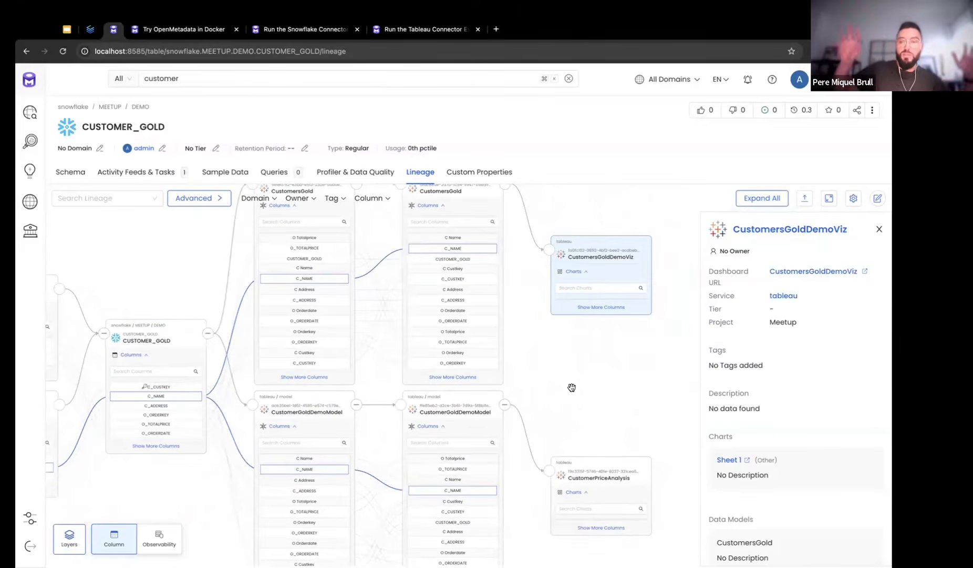
pyautogui.moveTo(572, 387); pyautogui.dragTo(609, 402)
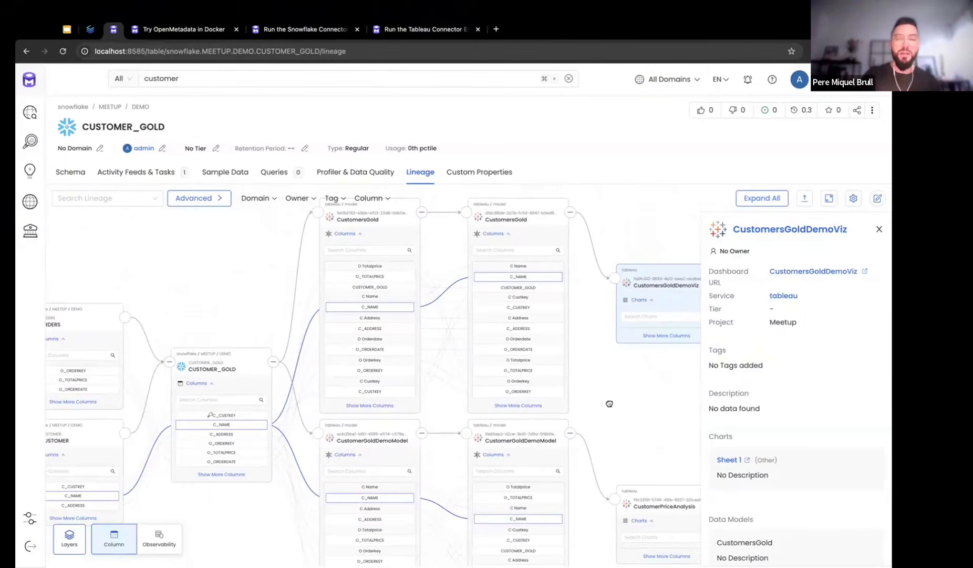
pyautogui.moveTo(609, 403); pyautogui.dragTo(552, 351)
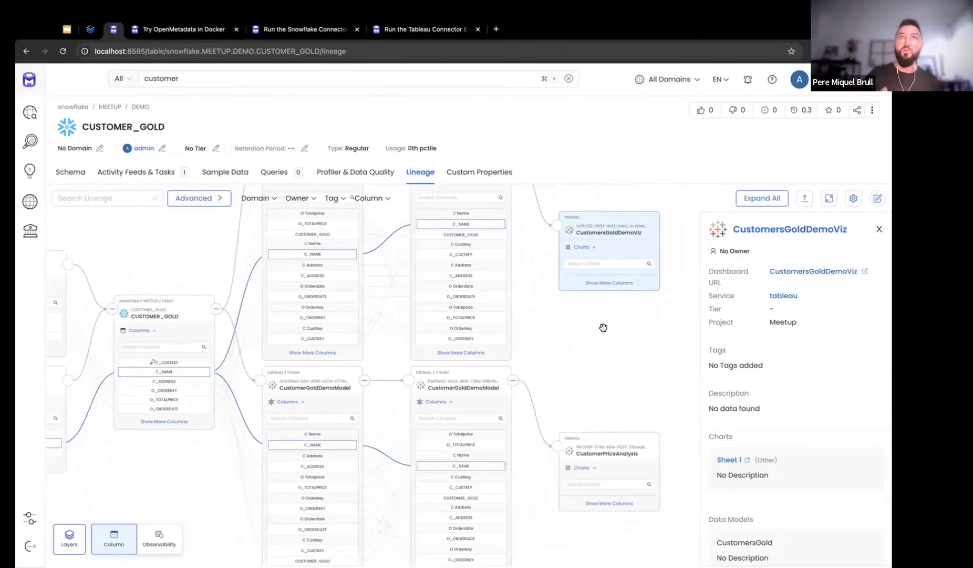
pyautogui.moveTo(554, 319); pyautogui.dragTo(584, 348)
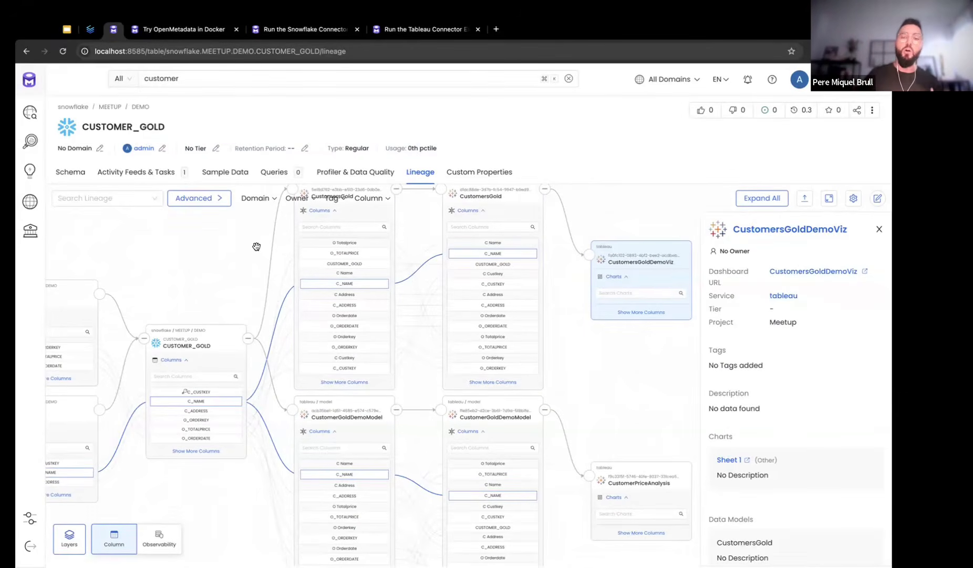
pyautogui.click(631, 468)
pyautogui.click(638, 257)
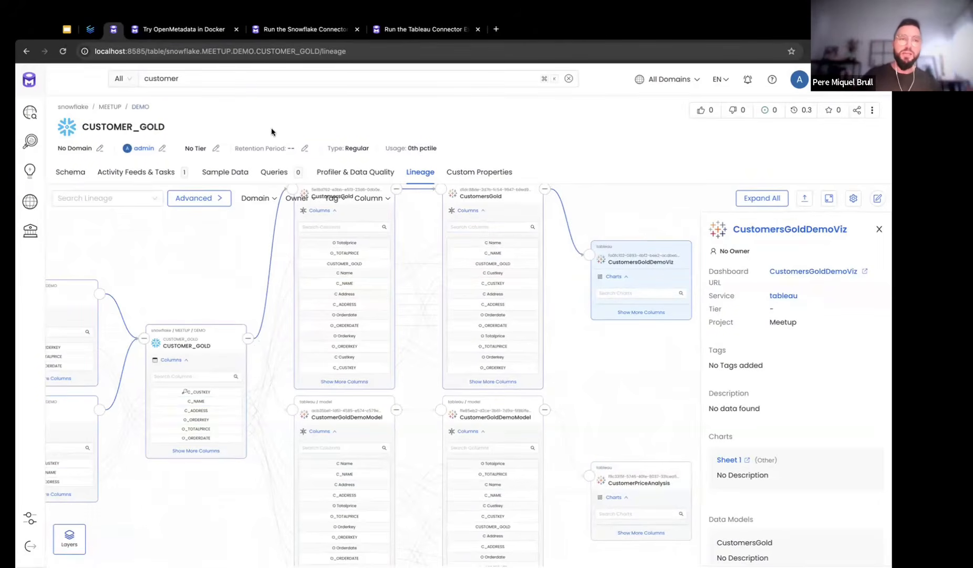
pyautogui.click(64, 30)
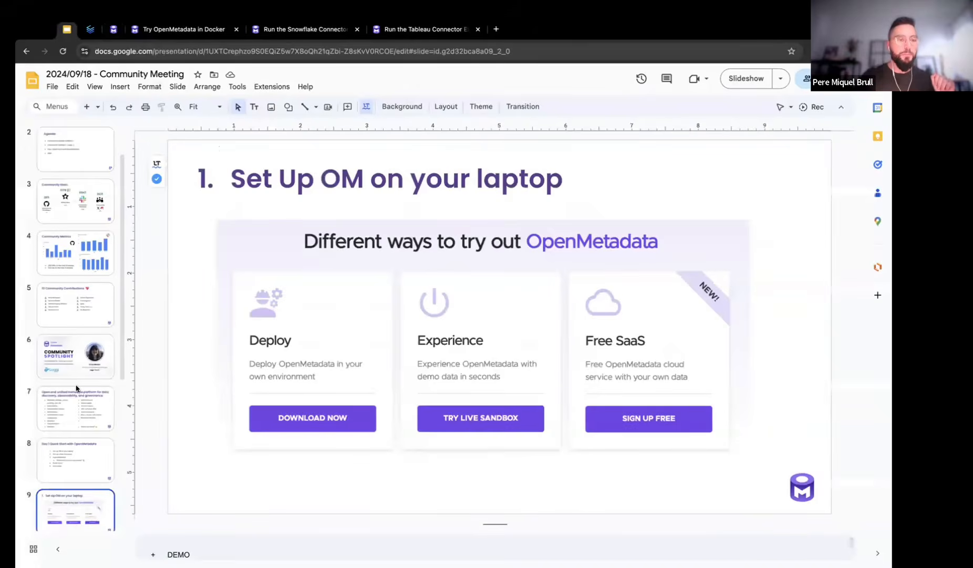
# Show slide 10, 'Set up a Data Connector', briefly selecting then deselecting its first bullet
pyautogui.click(58, 452)
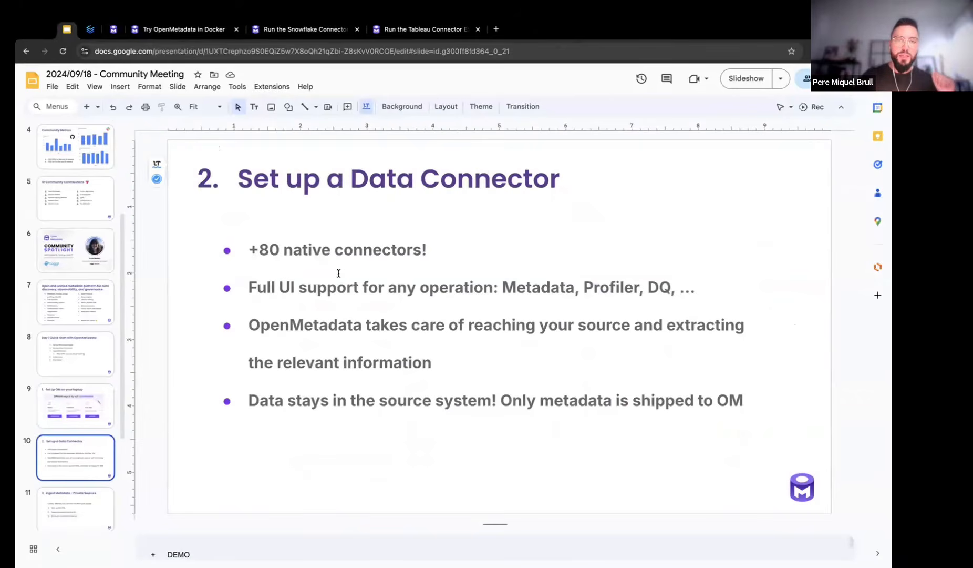
pyautogui.moveTo(250, 249); pyautogui.dragTo(435, 249)
pyautogui.click(439, 249)
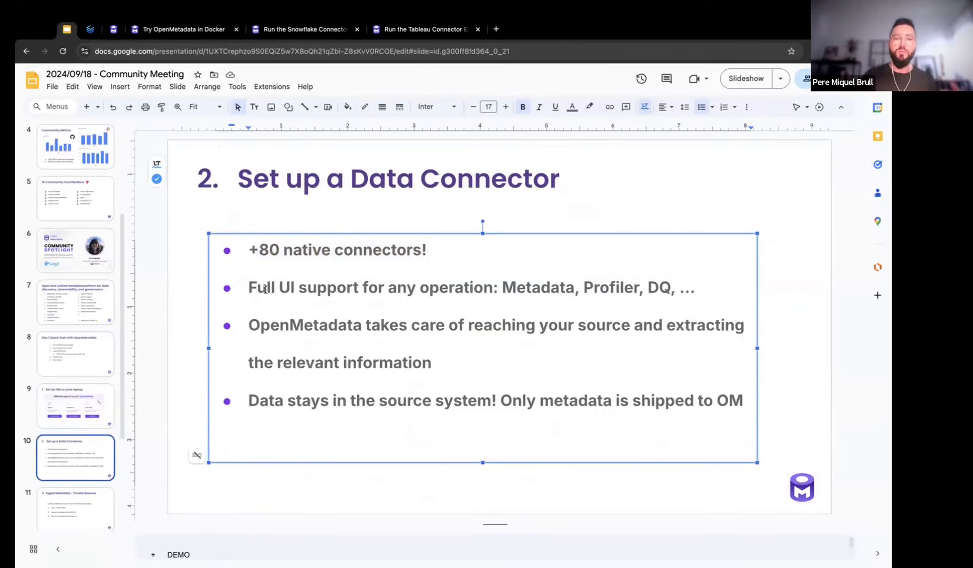
pyautogui.click(167, 295)
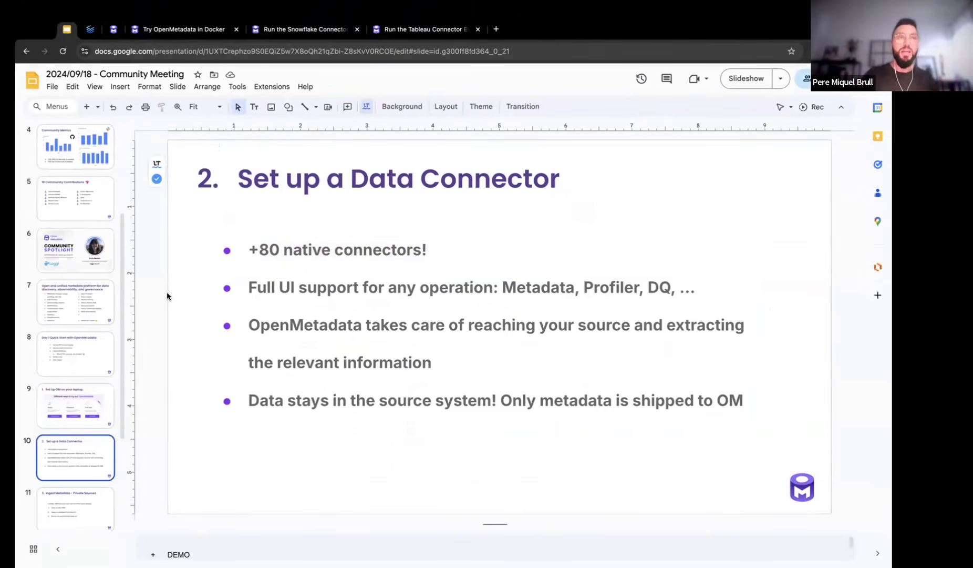
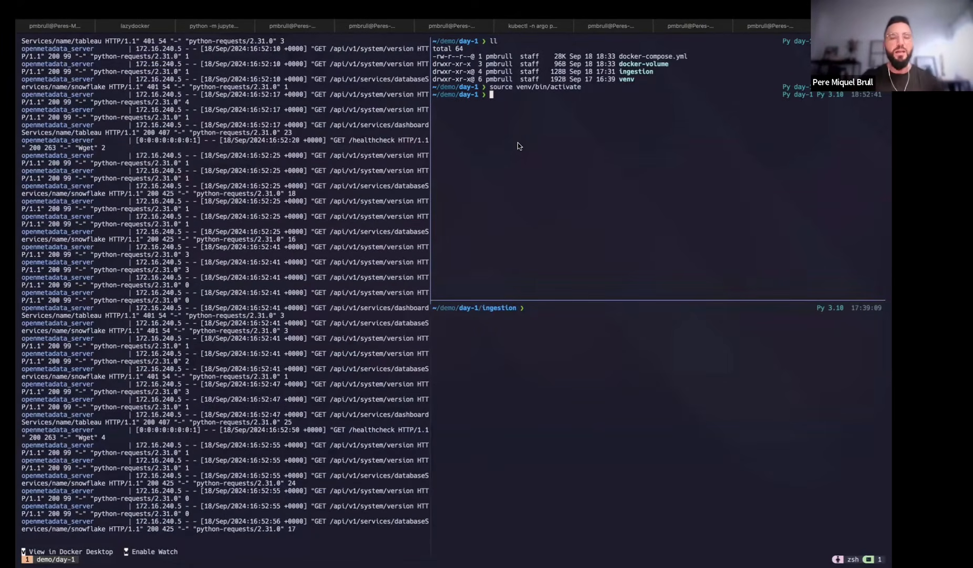
# Switch to the slides to show slide 11, '3. Ingest Metadata - Private Sources'
pyautogui.hotkey('ctrl', 'Left')
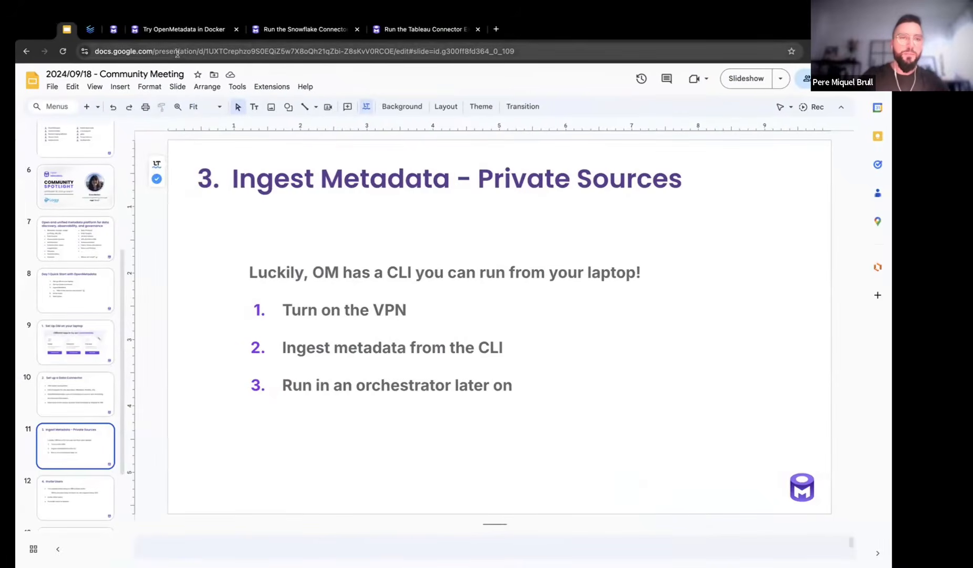
# Open docs.open-metadata.org in a new tab and search for 'snowflake'
pyautogui.click(496, 29)
pyautogui.write('docs.open-metadata.org')
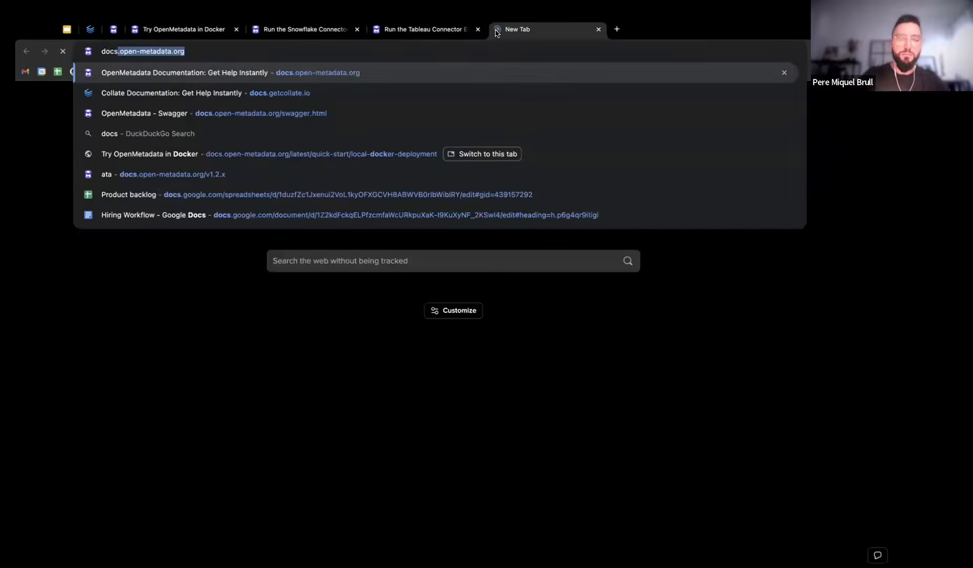
pyautogui.press('Return')
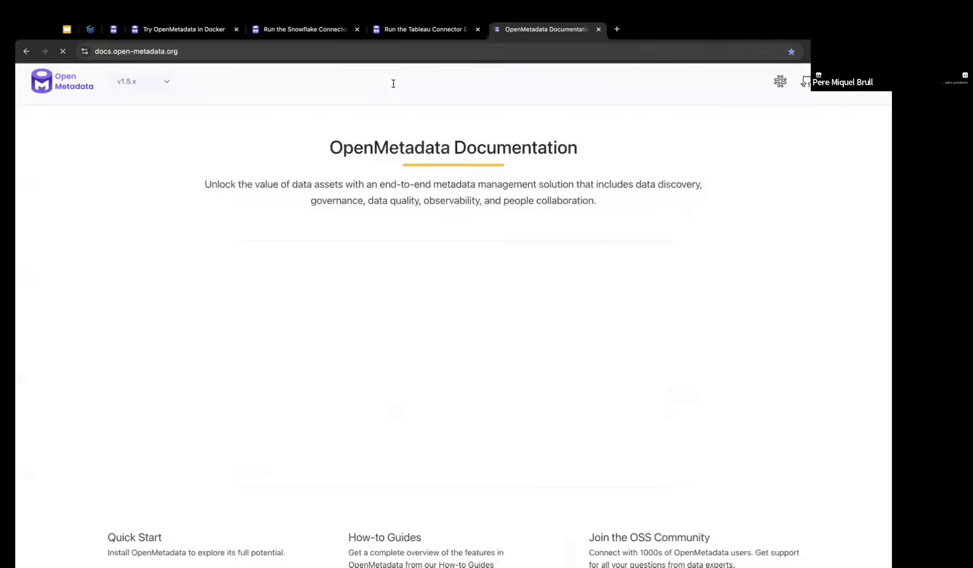
pyautogui.click(417, 75)
pyautogui.write('snowflake')
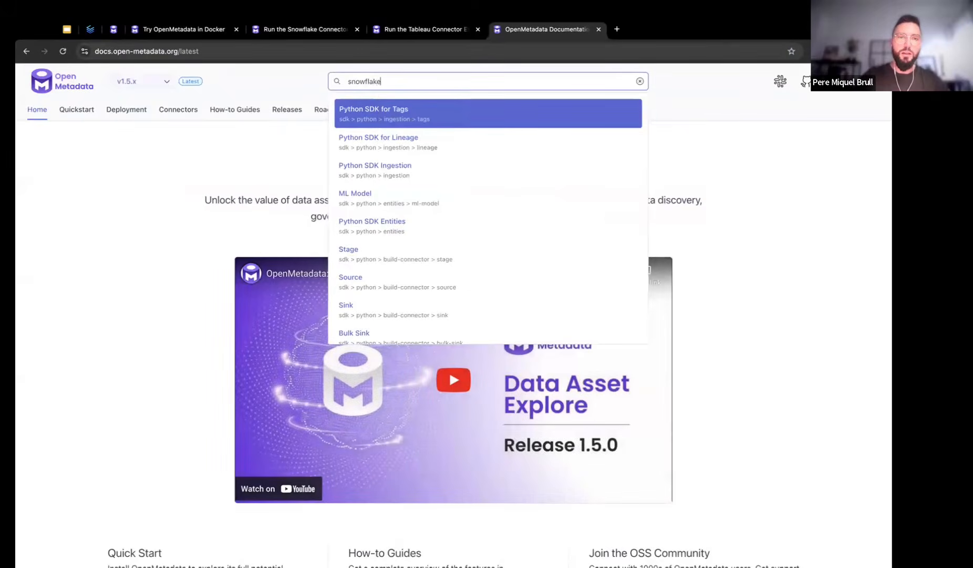
pyautogui.press('Return')
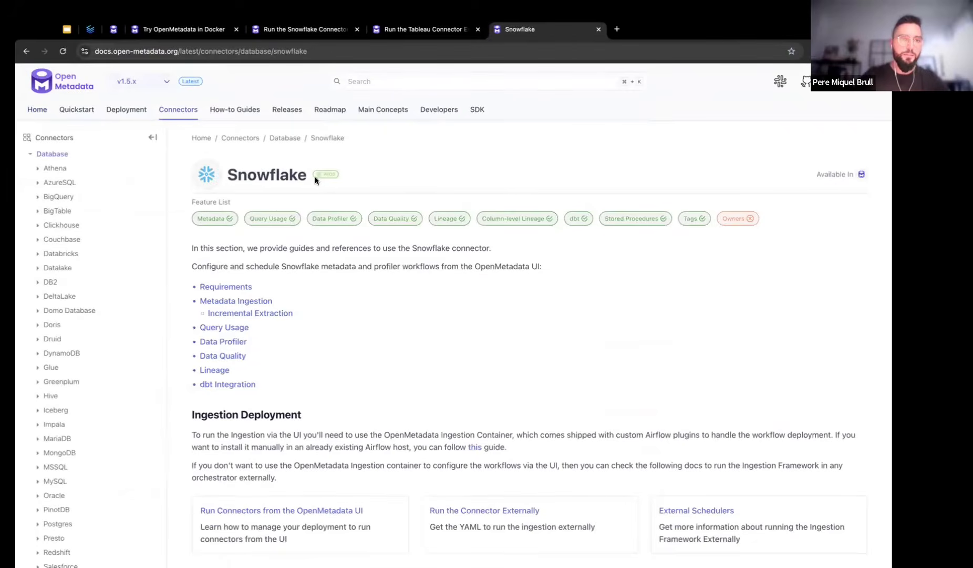
# Open the Snowflake 'Run Externally' guide and highlight its ingestion package name
pyautogui.scroll(-6, 140, 388)
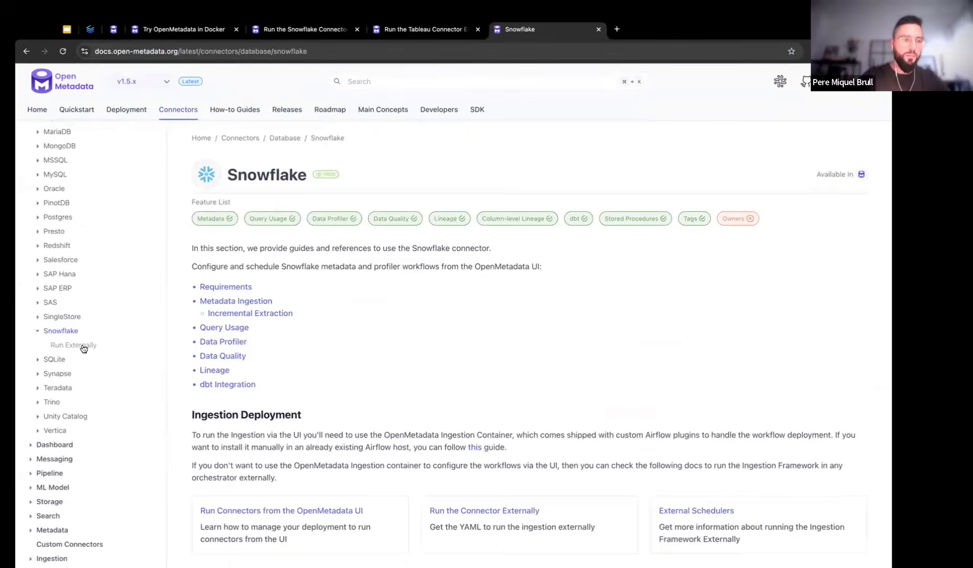
pyautogui.click(79, 346)
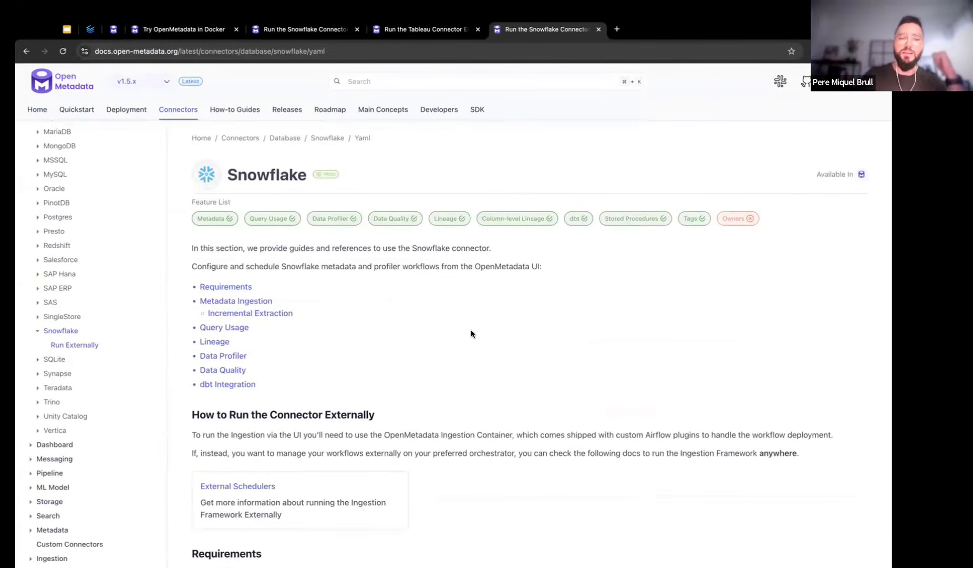
pyautogui.scroll(-5, 471, 330)
pyautogui.scroll(-1, 471, 332)
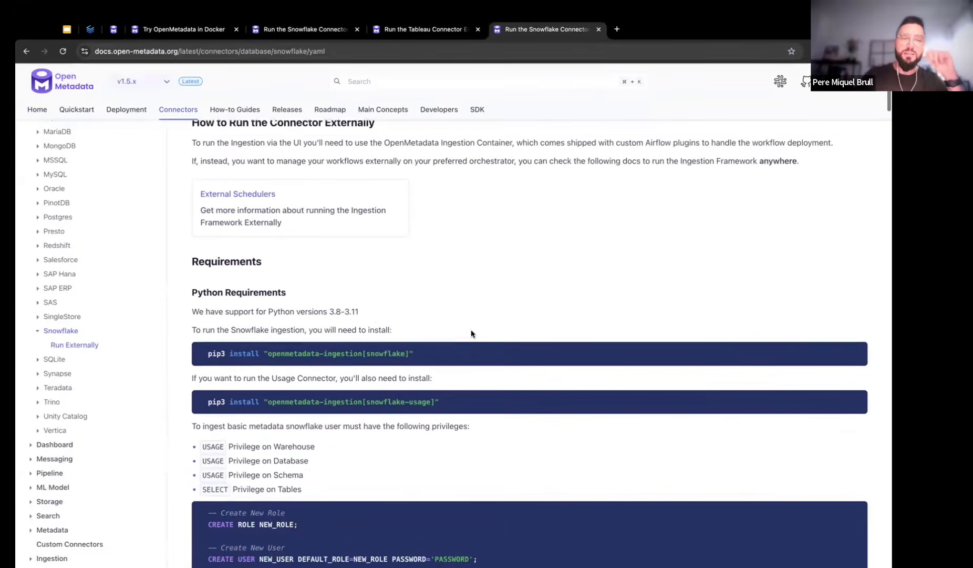
pyautogui.moveTo(261, 339); pyautogui.dragTo(434, 339)
pyautogui.click(434, 339)
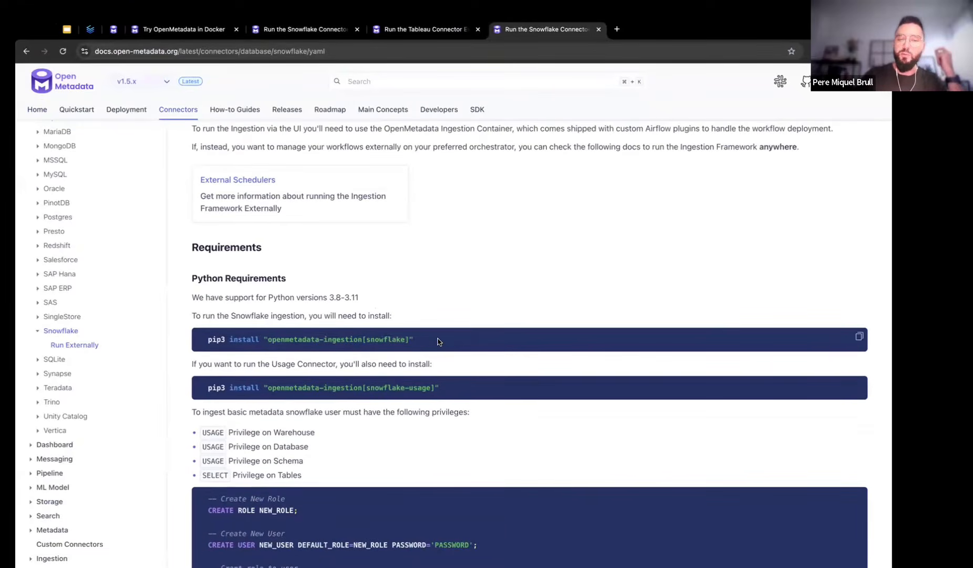
# Launch the Alacritty terminal from the app launcher
pyautogui.hotkey('alt', 'space')
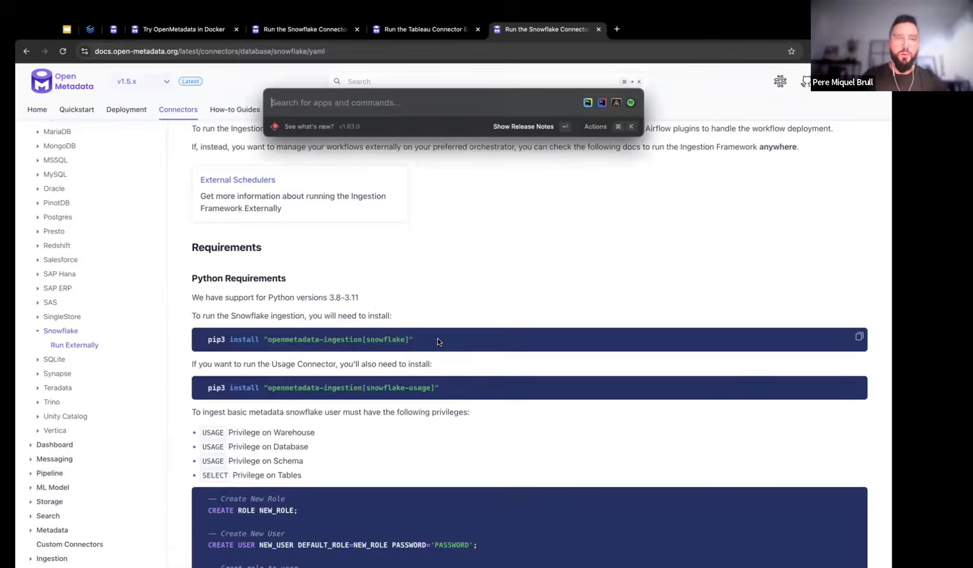
pyautogui.write('al')
pyautogui.press('Return')
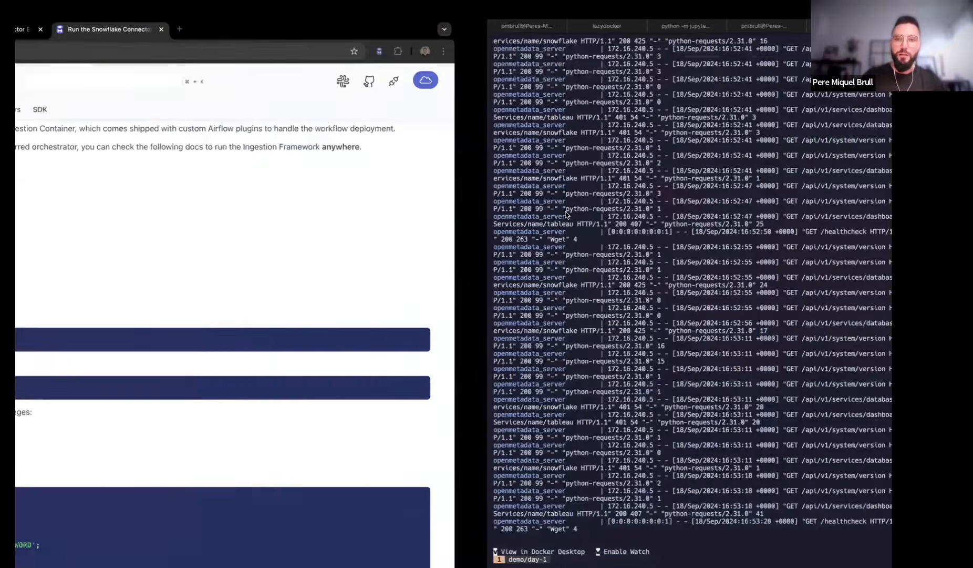
# Install openmetadata-ingestion[snowflake]==1.5.4, dropping ',tableau' from the suggested extras
pyautogui.write('pip install')
pyautogui.press('Right')
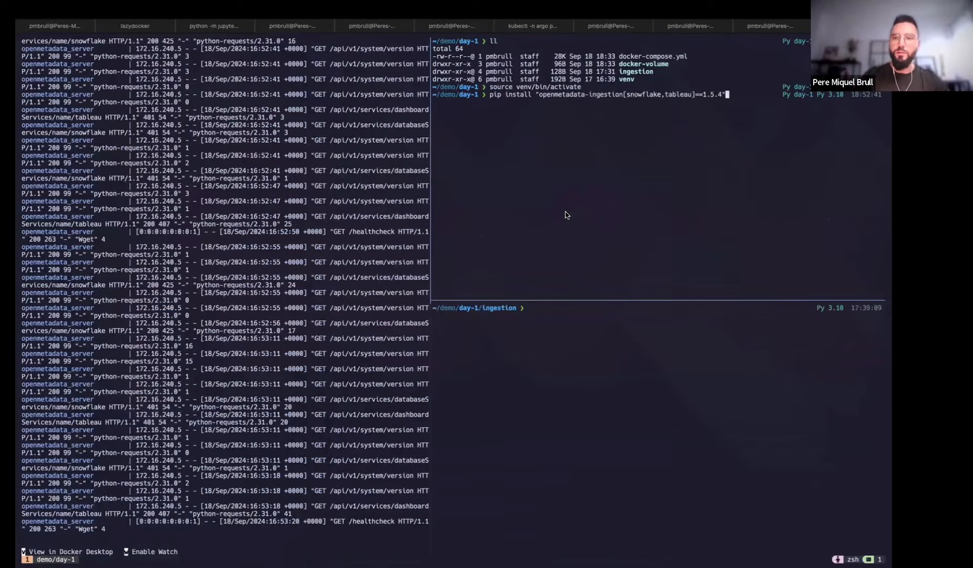
pyautogui.press('BackSpace')
pyautogui.press('BackSpace')
pyautogui.press('BackSpace')
pyautogui.press('BackSpace')
pyautogui.press('BackSpace')
pyautogui.press('BackSpace')
pyautogui.press('BackSpace')
pyautogui.press('BackSpace')
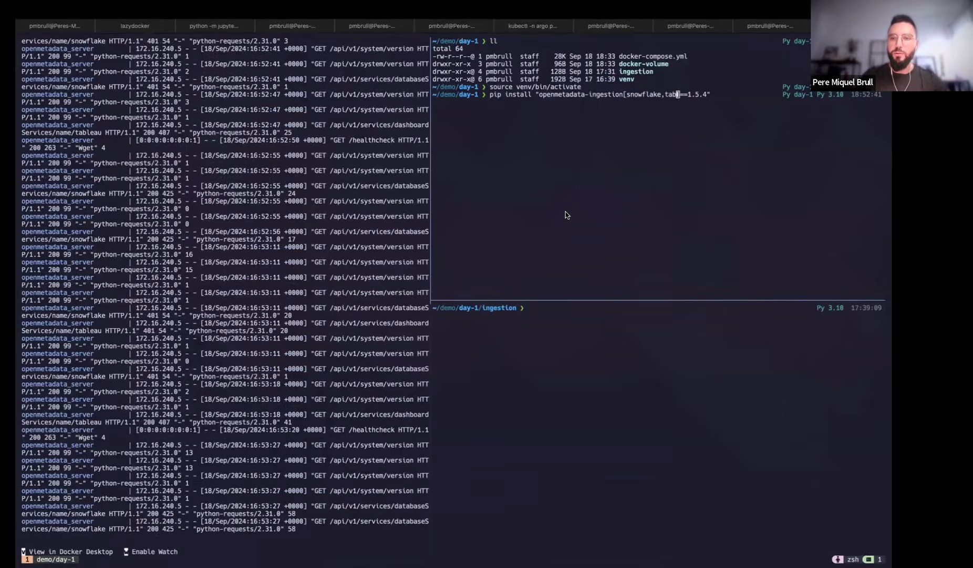
pyautogui.press('Right')
pyautogui.press('Right')
pyautogui.press('Right')
pyautogui.press('Right')
pyautogui.press('Right')
pyautogui.press('Right')
pyautogui.press('Right')
pyautogui.press('Right')
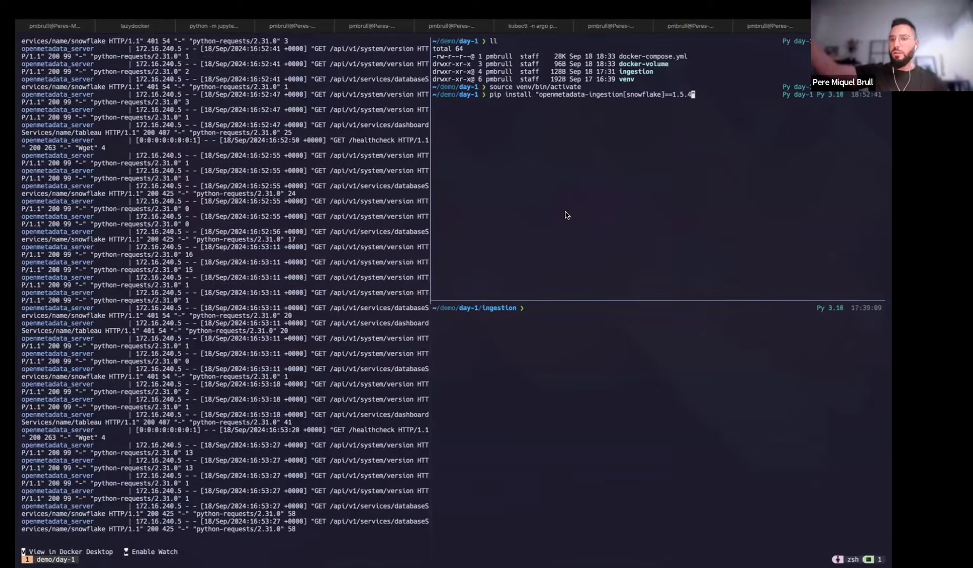
pyautogui.press('Return')
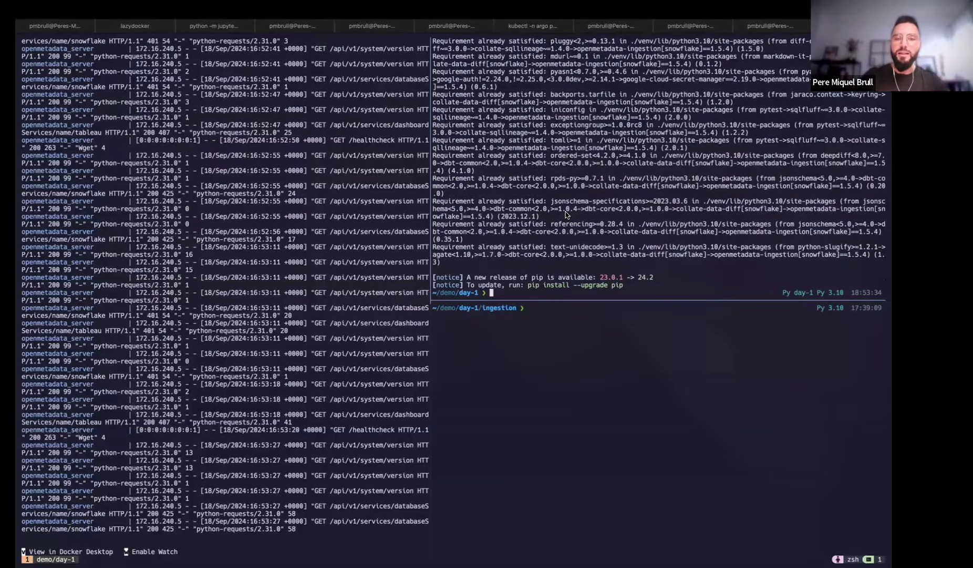
pyautogui.hotkey('ctrl', 'Left')
# Scroll past the Snowflake SQL role grants to the sample source connection YAML
pyautogui.scroll(-7, 578, 256)
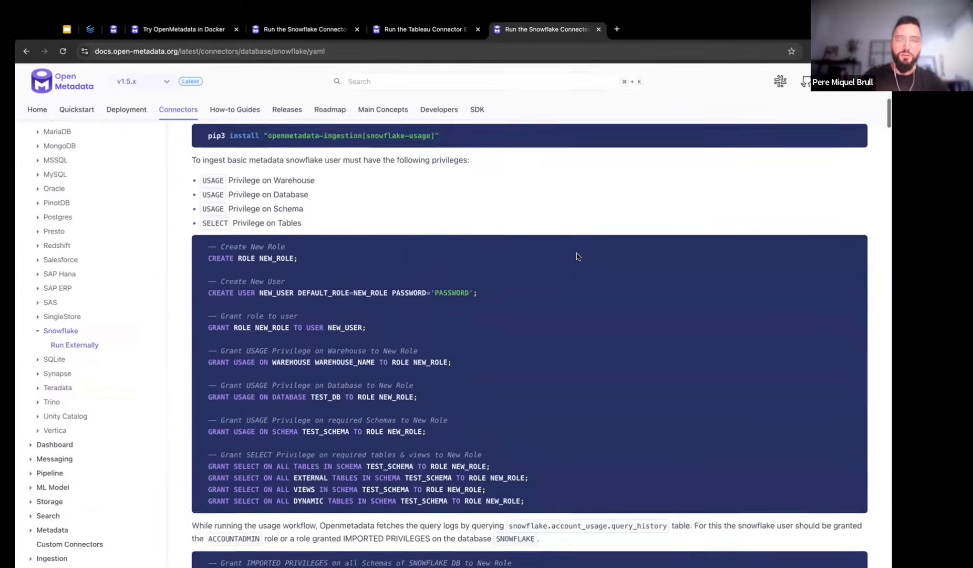
pyautogui.moveTo(205, 191); pyautogui.dragTo(516, 380)
pyautogui.click(516, 380)
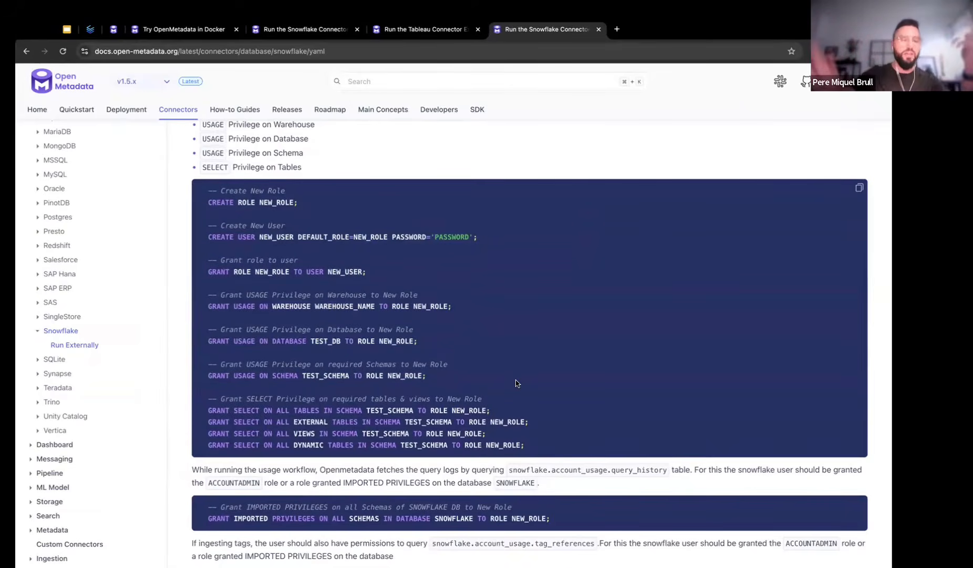
pyautogui.scroll(-10, 515, 381)
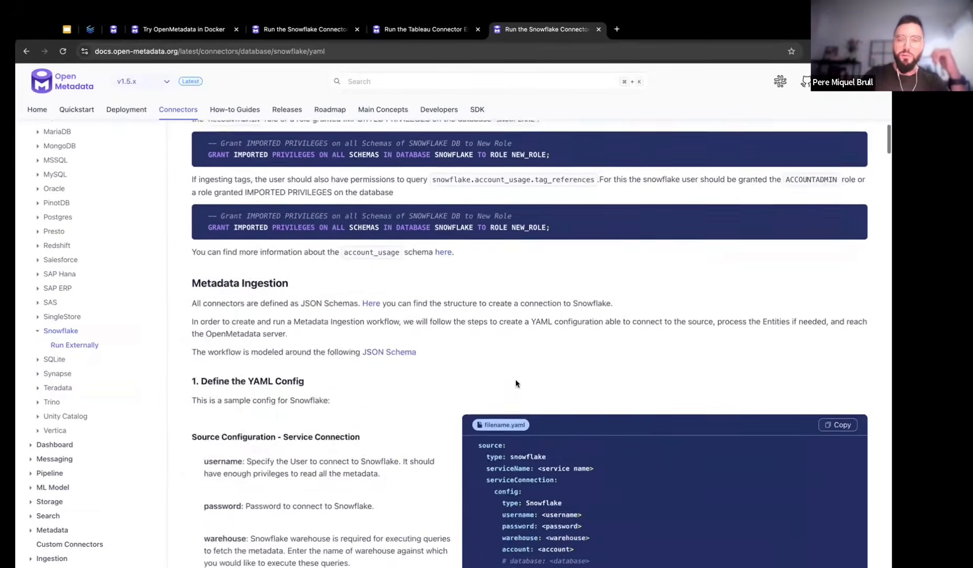
pyautogui.scroll(-1, 468, 379)
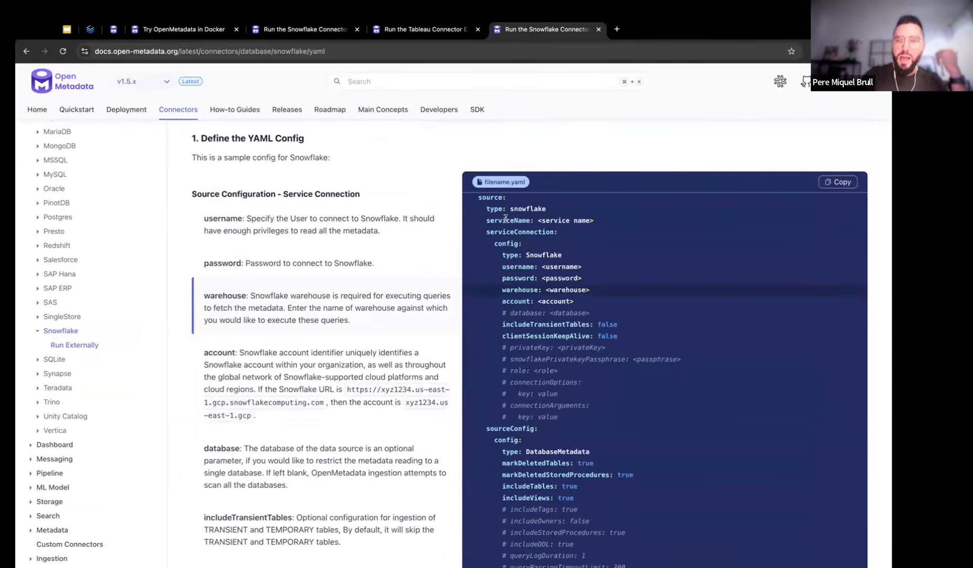
pyautogui.moveTo(483, 202); pyautogui.dragTo(620, 337)
pyautogui.click(565, 269)
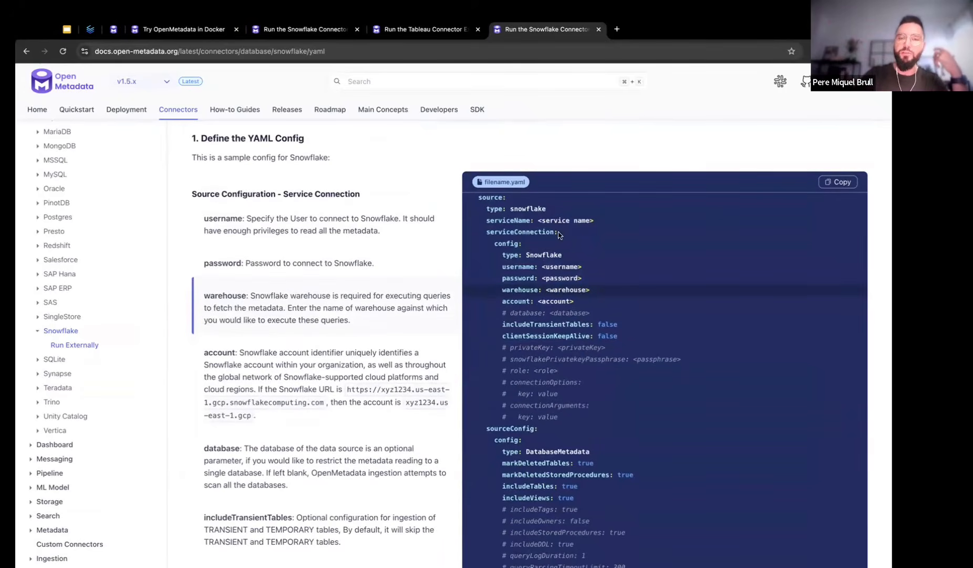
# Bring Alacritty back up through the app launcher
pyautogui.hotkey('alt', 'space')
pyautogui.write('al')
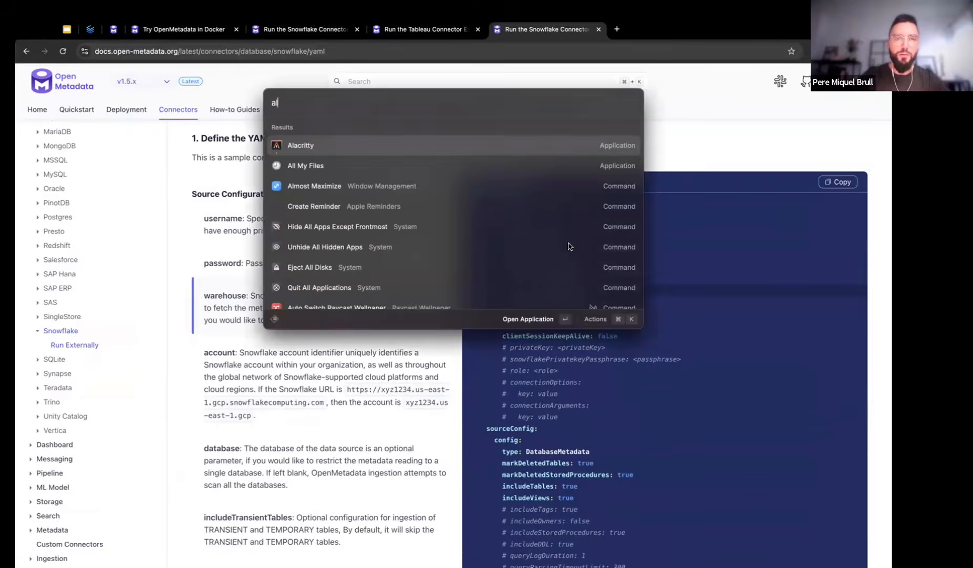
pyautogui.press('Return')
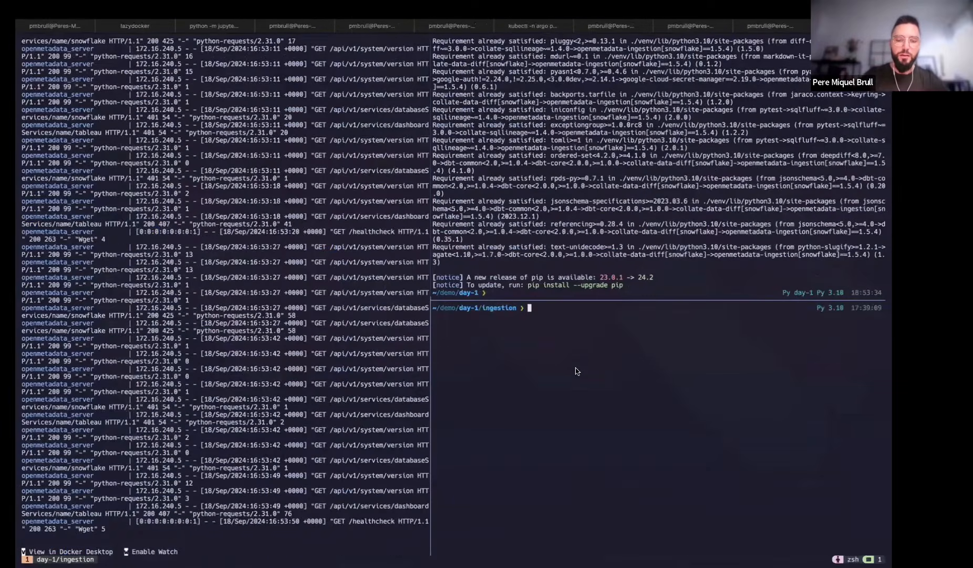
# List the ingestion folder and open snowflake.yaml in vim
pyautogui.write('ll')
pyautogui.press('Return')
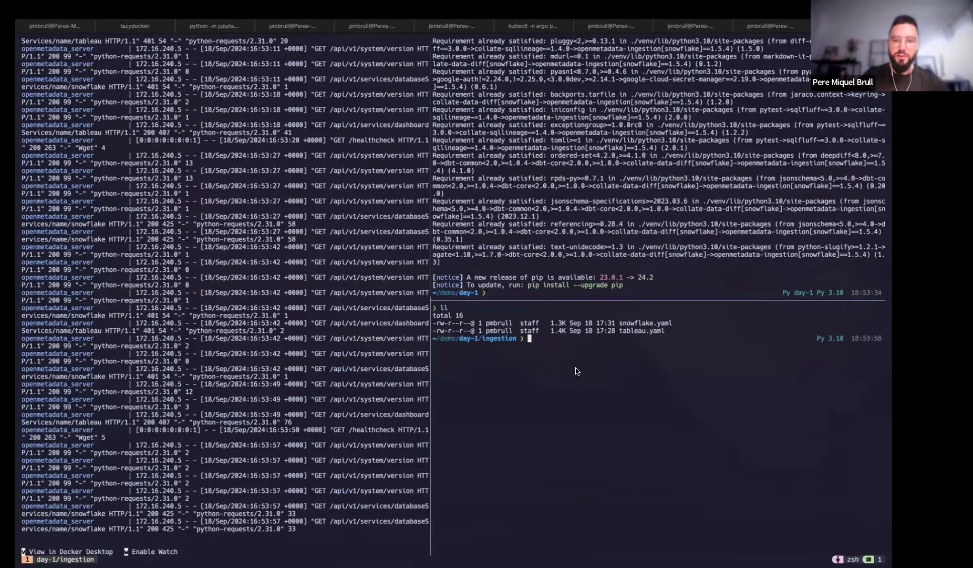
pyautogui.moveTo(618, 322); pyautogui.dragTo(687, 326)
pyautogui.press('super+c')
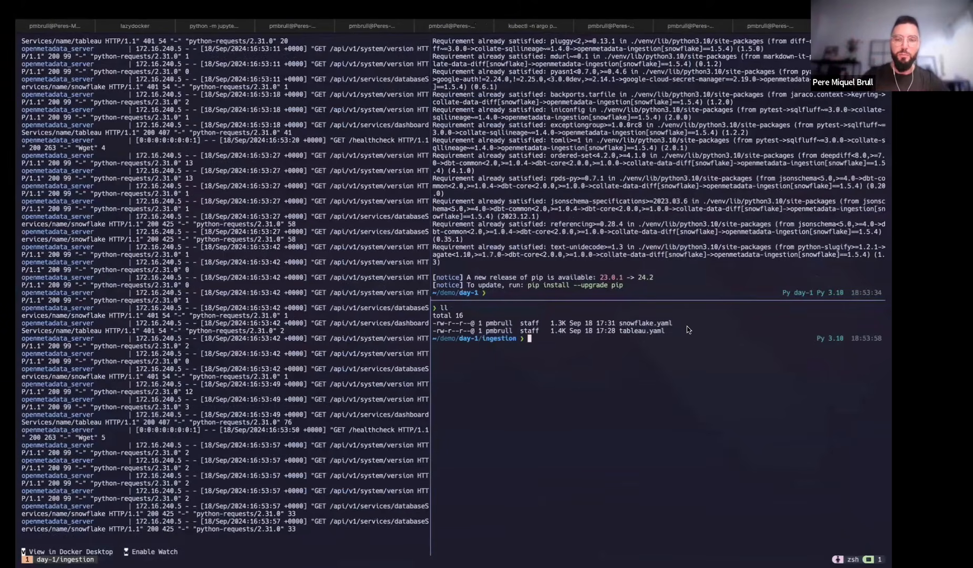
pyautogui.write('vim s')
pyautogui.press('super+v')
pyautogui.press('Return')
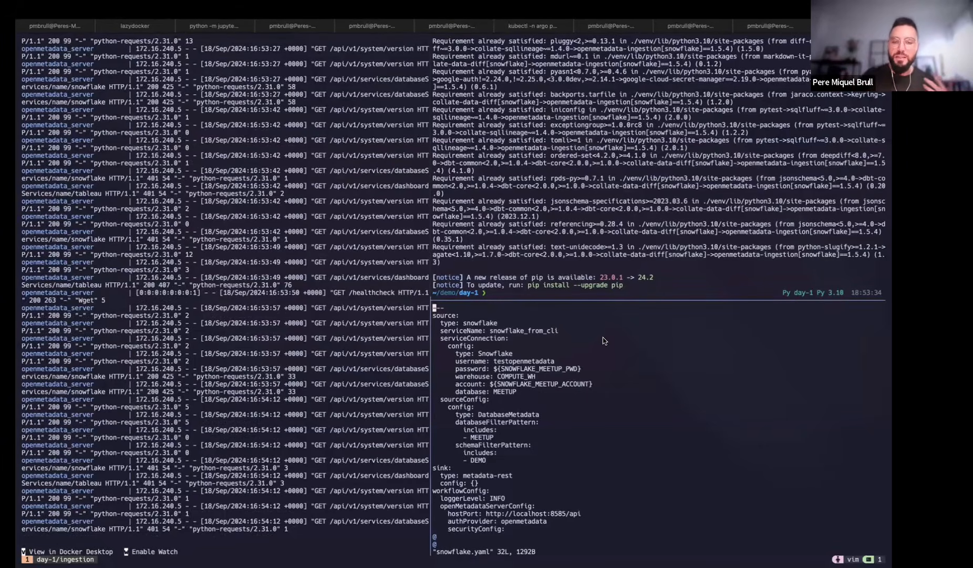
# Compare snowflake.yaml with the docs' sample Snowflake YAML config
pyautogui.press('super+Tab')
pyautogui.scroll(-8, 663, 317)
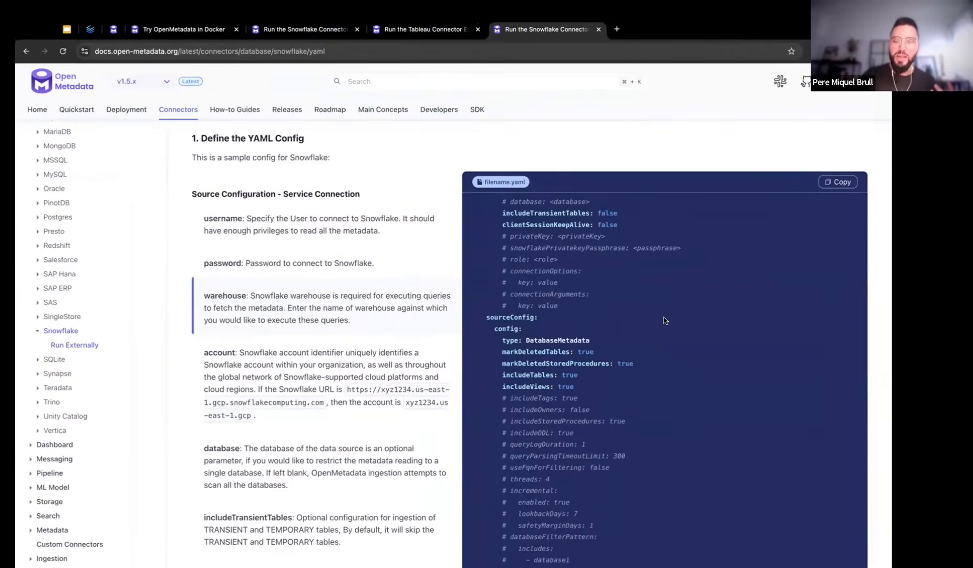
pyautogui.scroll(3, 663, 317)
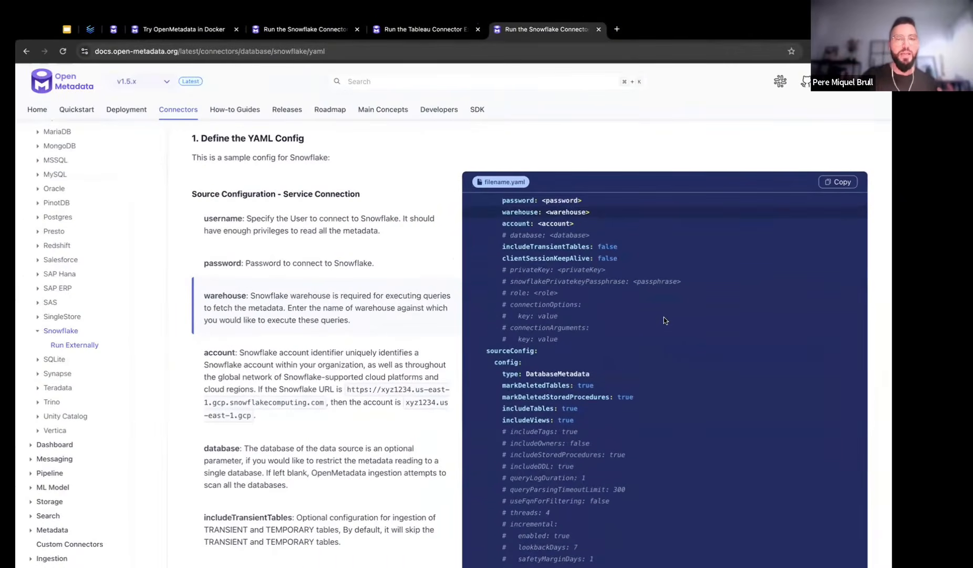
pyautogui.press('super+Tab')
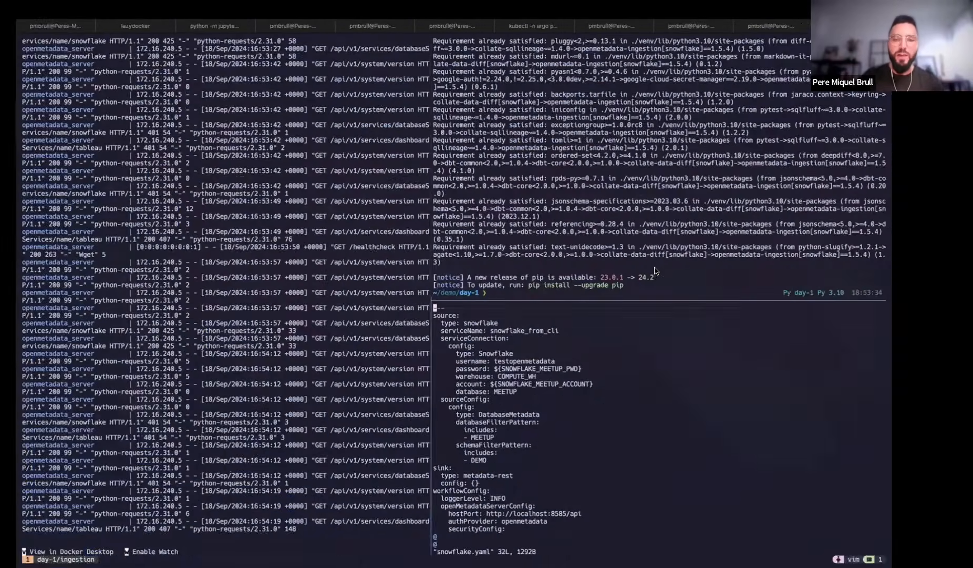
# Run python -m metadata ingest -c ingestion/snowflake.yaml in the upper shell
pyautogui.click(654, 270)
pyautogui.press('Return')
pyautogui.press('Return')
pyautogui.write('python -')
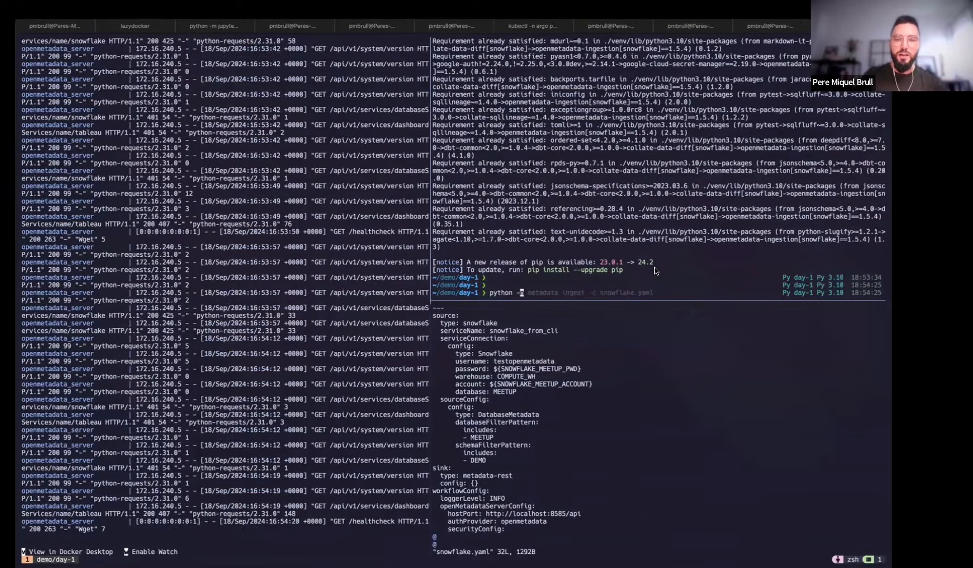
pyautogui.write('m metadata ingest -c ')
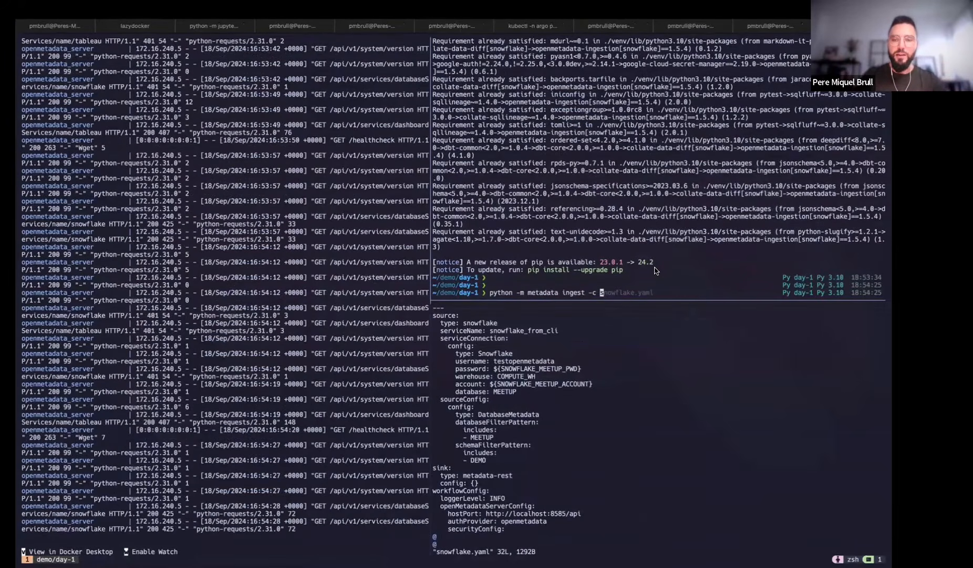
pyautogui.write('ingestion/')
pyautogui.press('Tab')
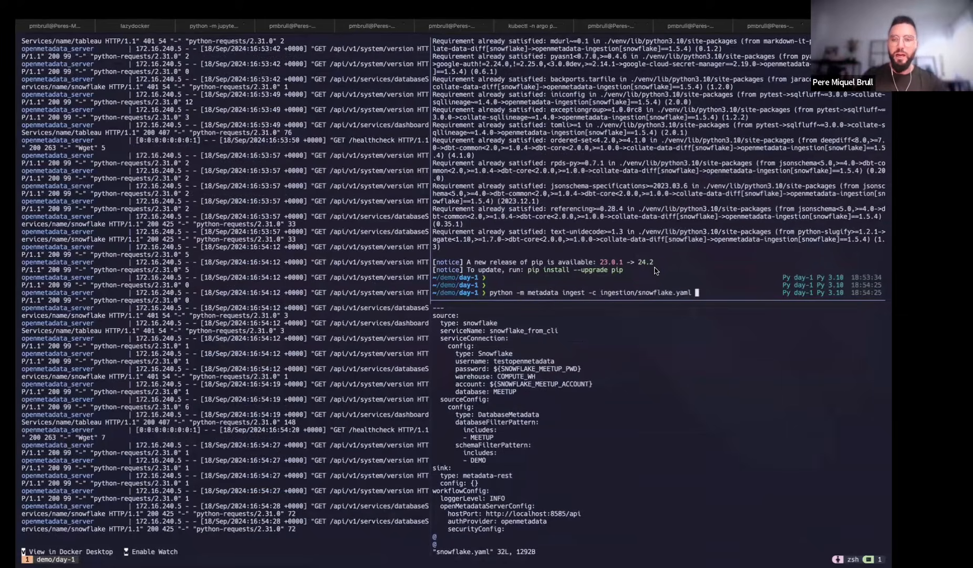
pyautogui.press('Return')
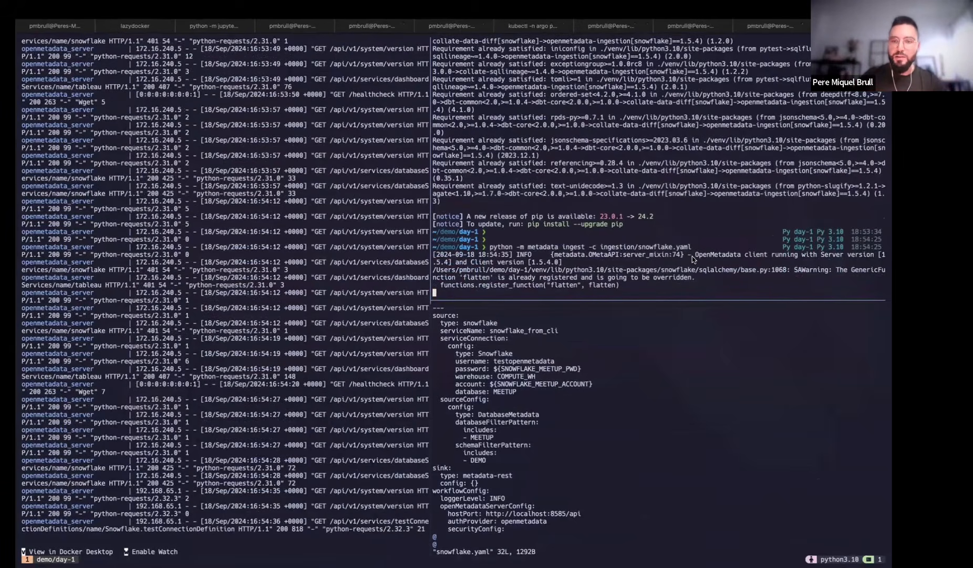
# Review the ingestion output to its finish: 21 records processed, 100% success
pyautogui.moveTo(685, 262); pyautogui.dragTo(434, 255)
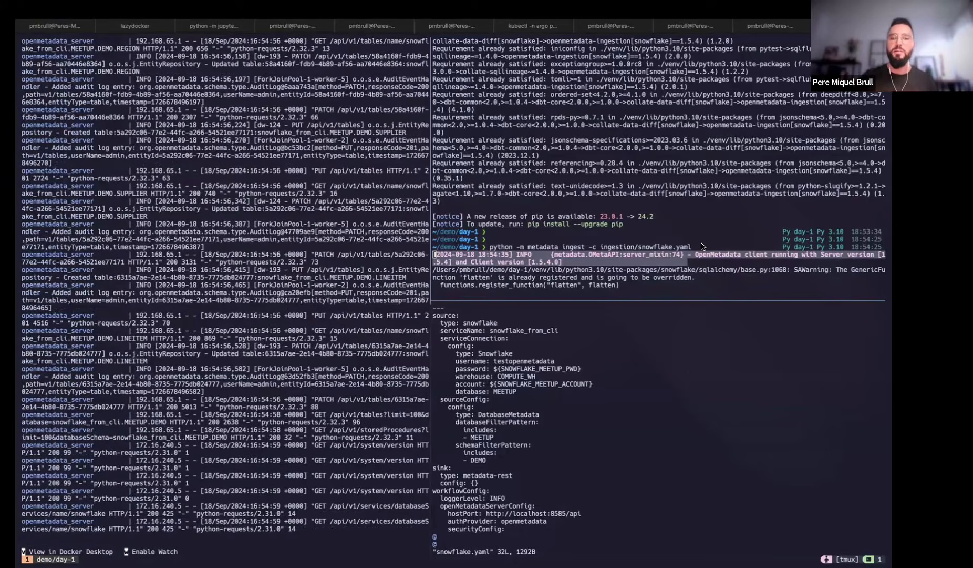
pyautogui.press('q')
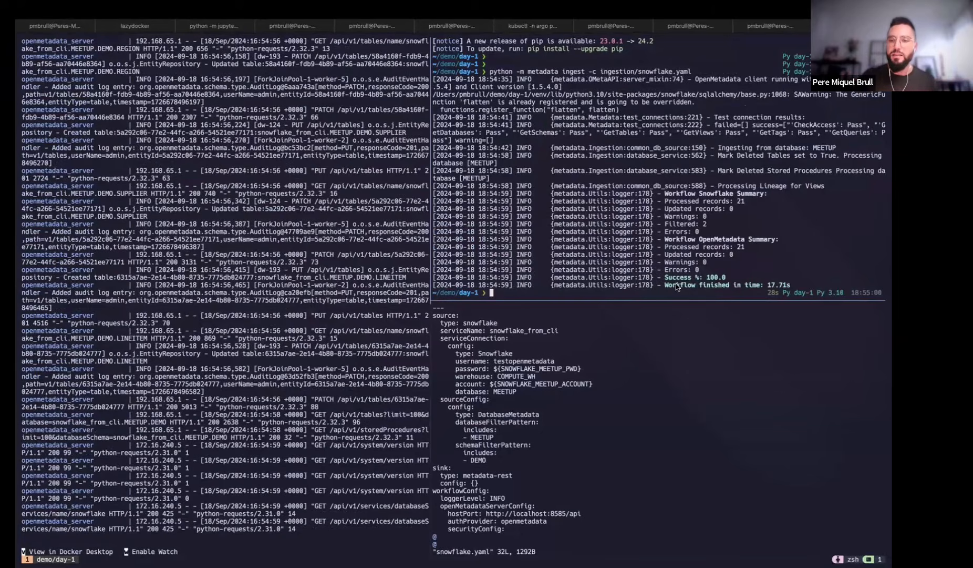
pyautogui.moveTo(664, 284); pyautogui.dragTo(790, 285)
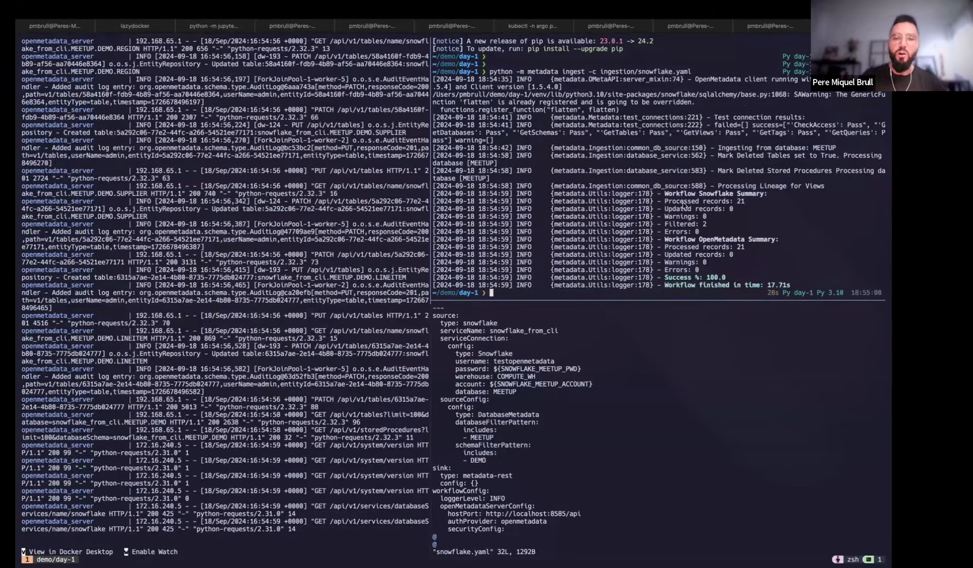
pyautogui.press('Return')
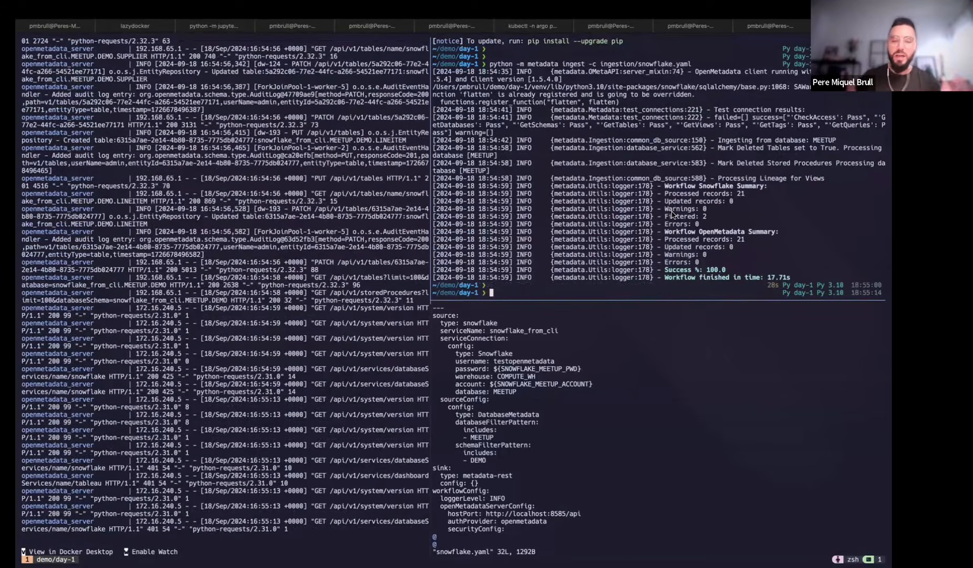
pyautogui.hotkey('ctrl', 'Left')
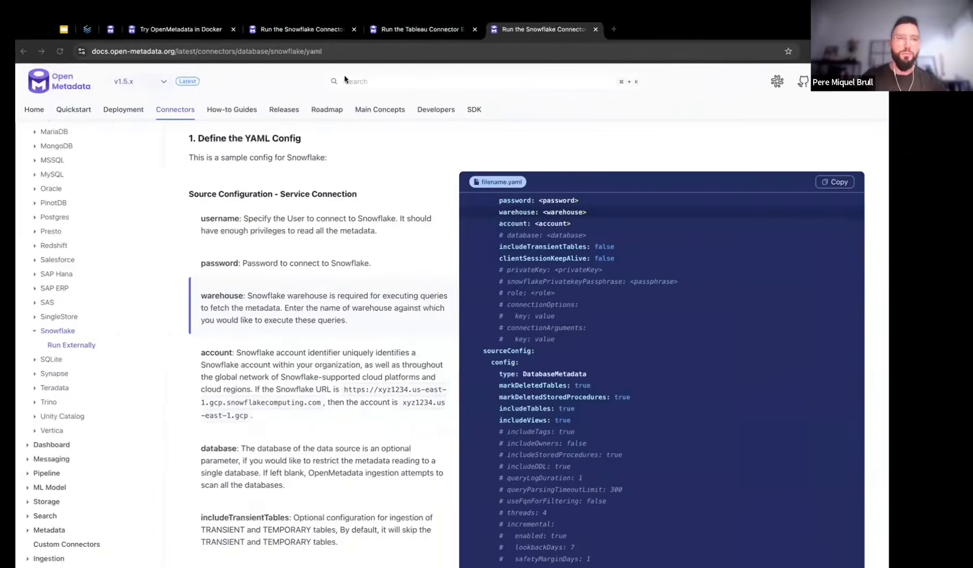
# Find the Tableau 'Run Externally' guide and highlight the tableau extra in its install command
pyautogui.click(386, 82)
pyautogui.write('tablea')
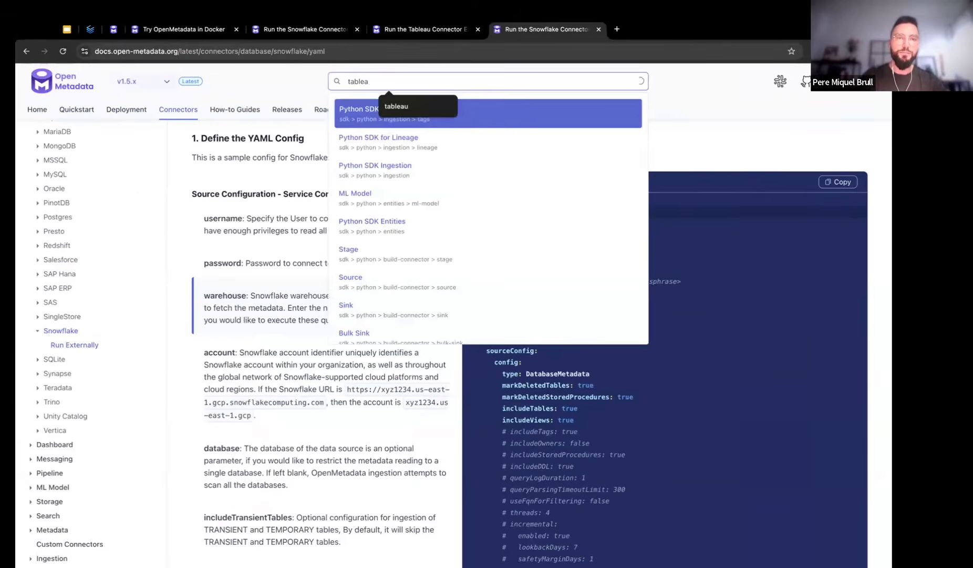
pyautogui.write('u')
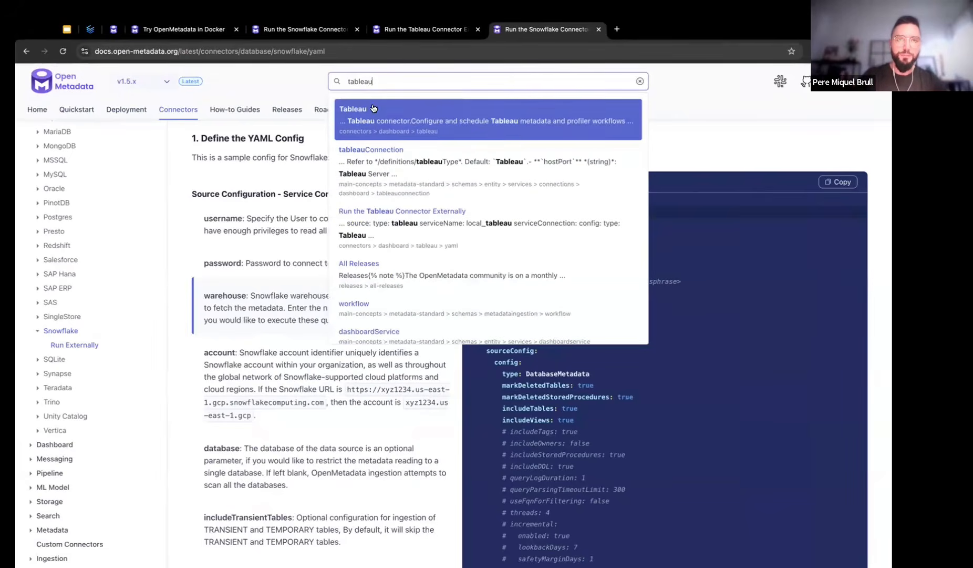
pyautogui.click(372, 108)
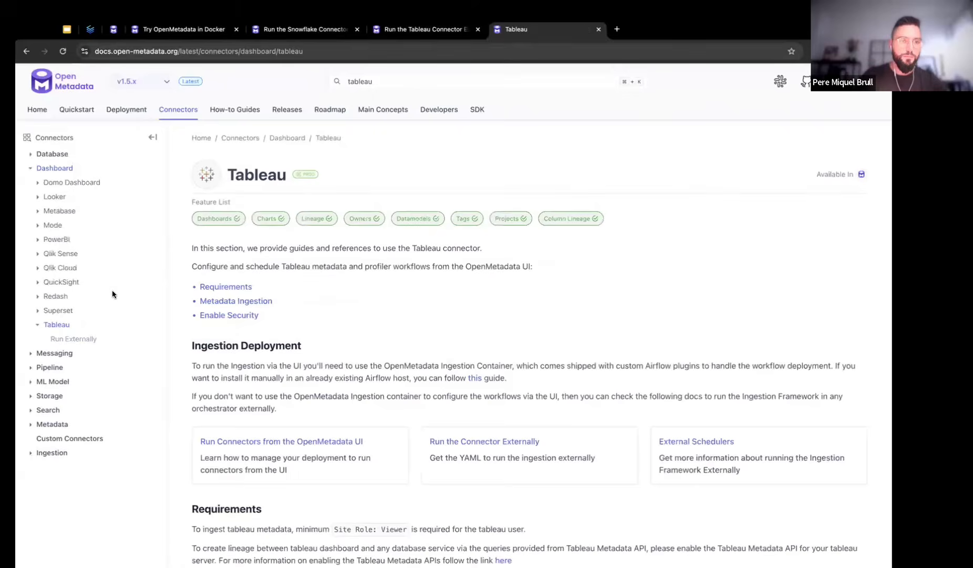
pyautogui.click(87, 340)
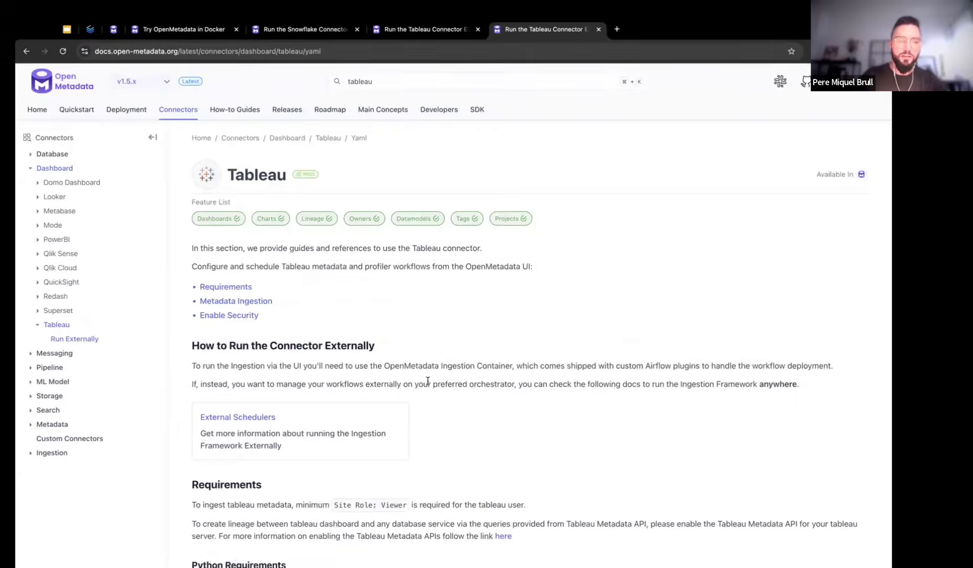
pyautogui.scroll(-5, 427, 380)
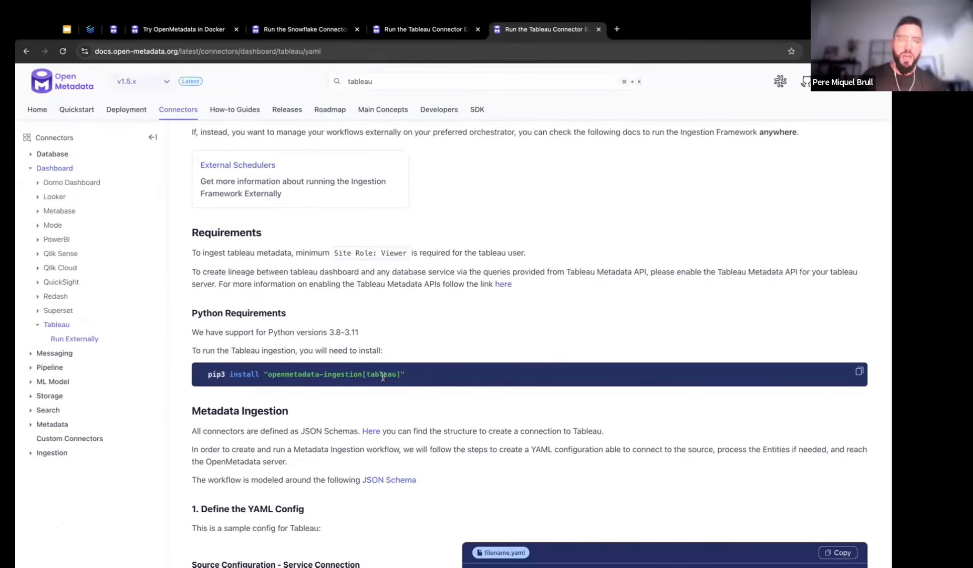
pyautogui.doubleClick(383, 375)
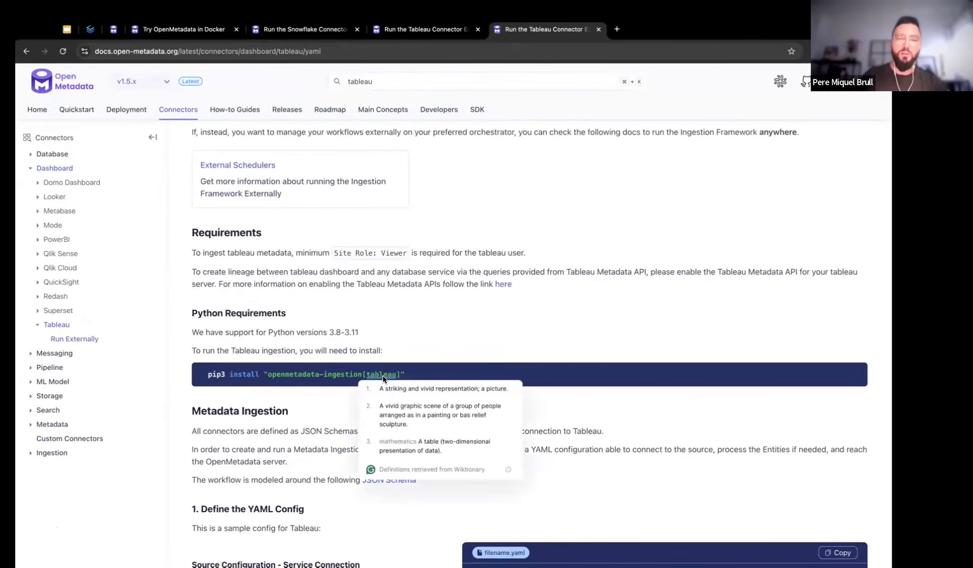
pyautogui.doubleClick(388, 374)
pyautogui.click(486, 305)
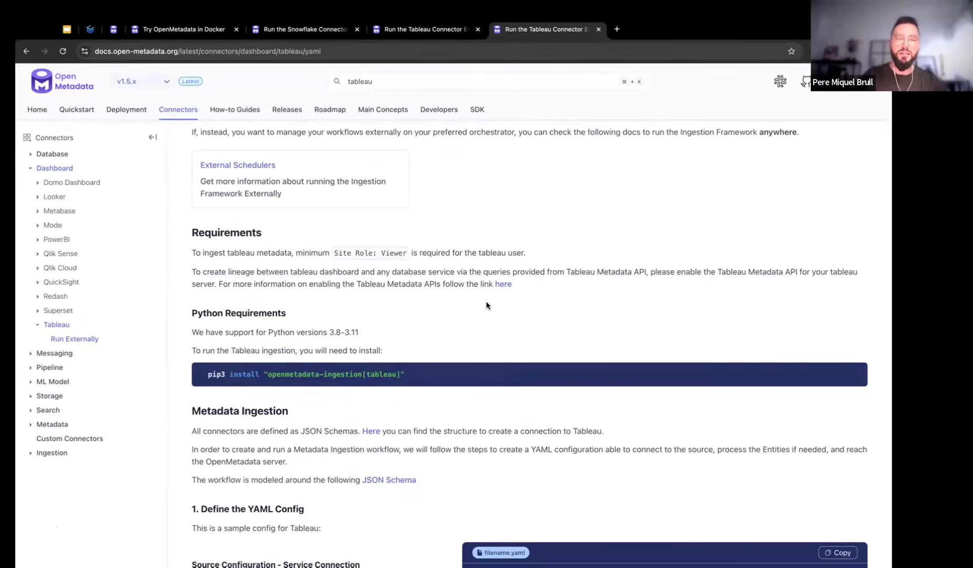
# Return to the terminal via the launcher
pyautogui.press('super+space')
pyautogui.write('it')
pyautogui.press('Return')
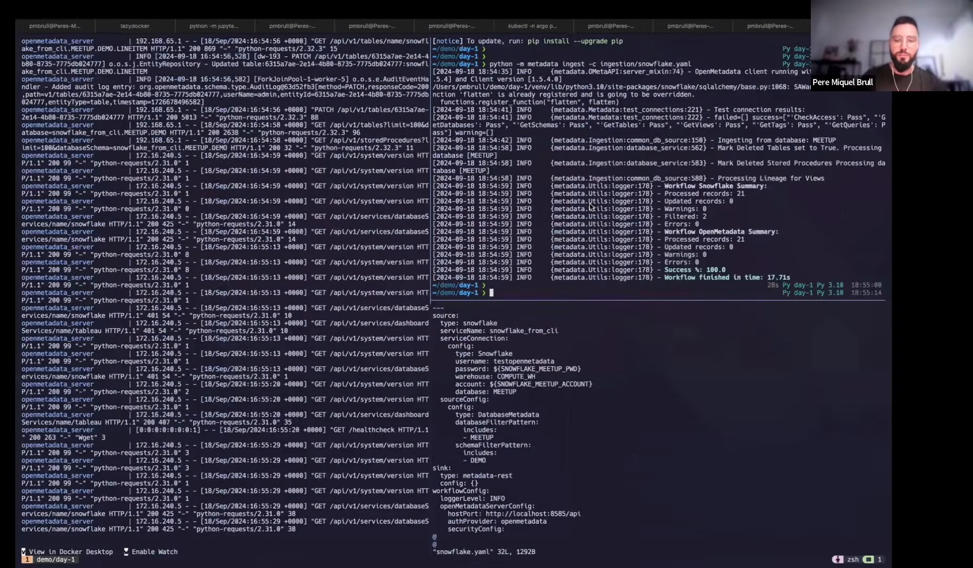
# Install openmetadata-ingestion[snowflake,tableau]==1.5.4, then clear the terminal
pyautogui.write('pip install "openmetadata-ingestion[snowflake]==1.5.4"')
pyautogui.press('Left')
pyautogui.press('Left')
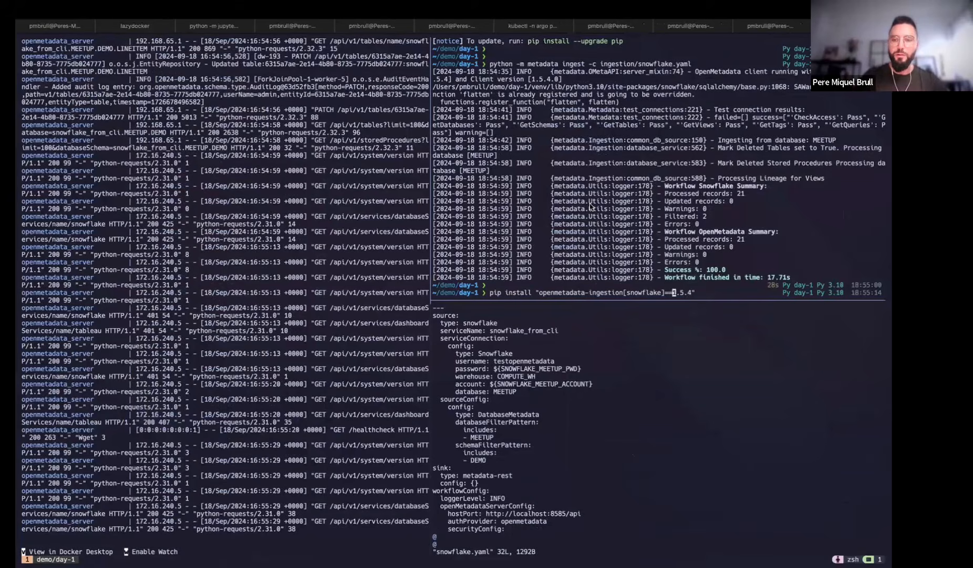
pyautogui.write(',table')
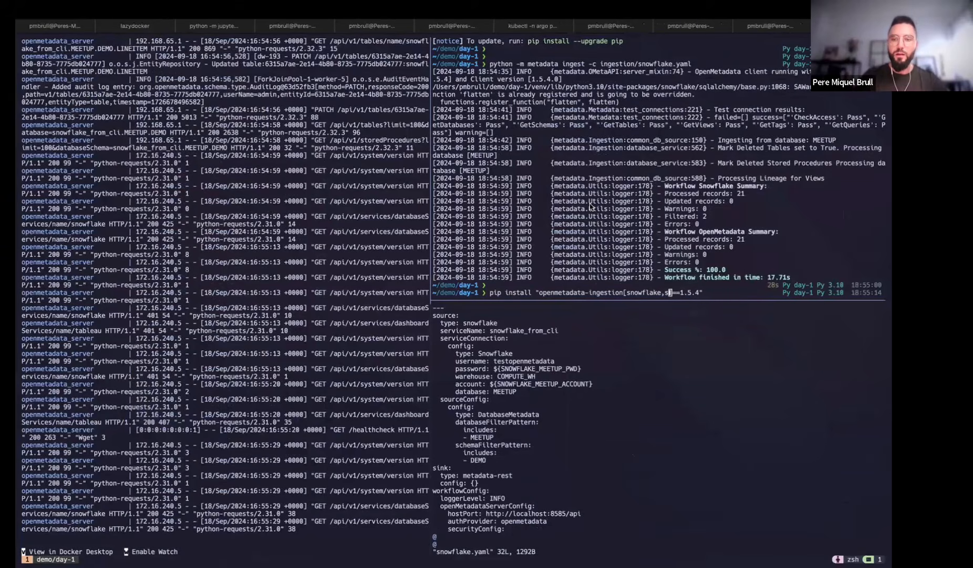
pyautogui.write('au')
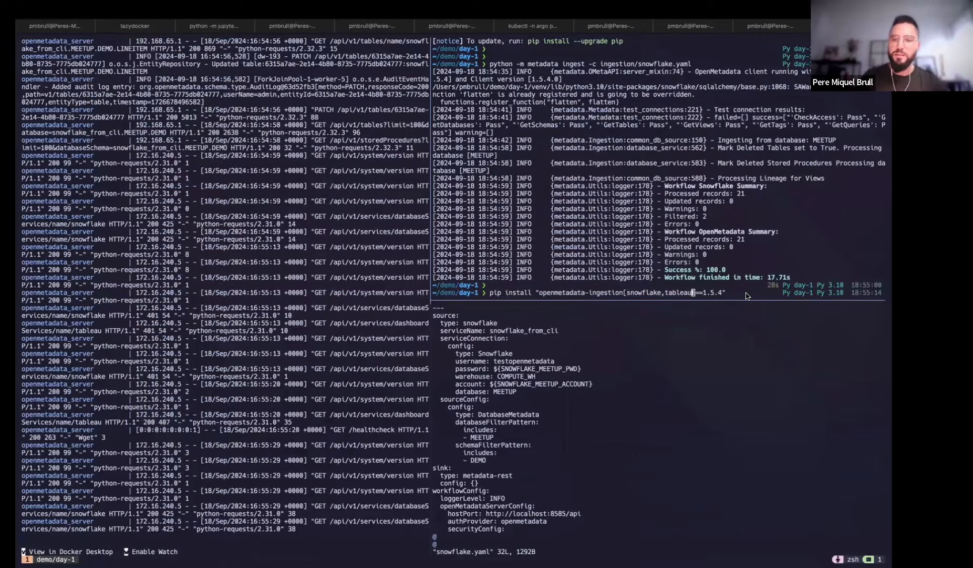
pyautogui.press('Return')
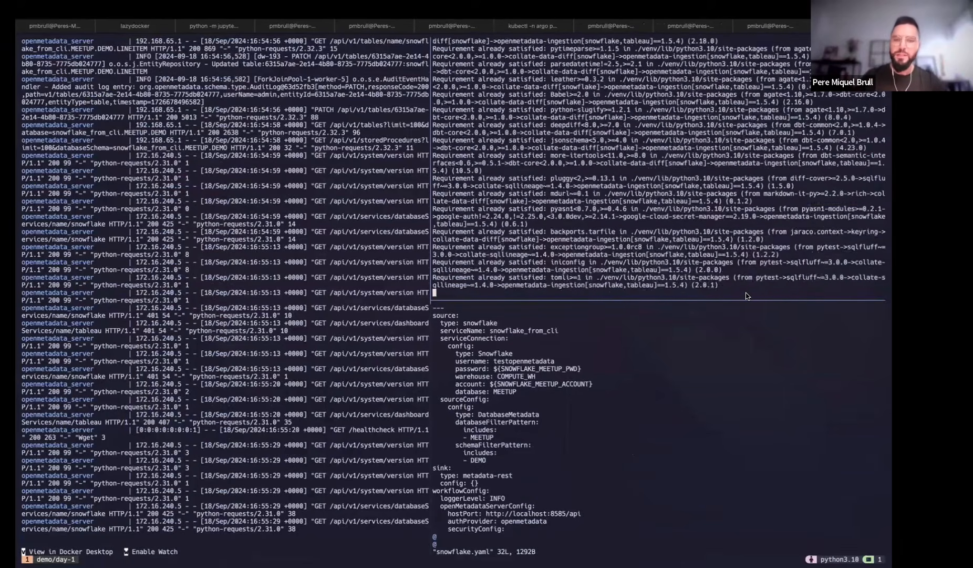
pyautogui.press('Return')
pyautogui.press('Return')
pyautogui.write('cl')
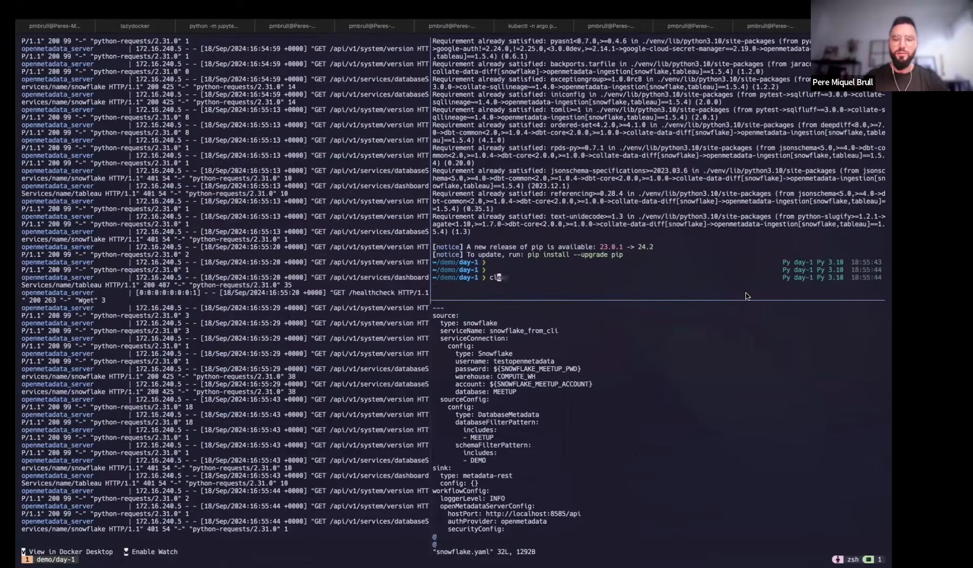
pyautogui.write('ear')
pyautogui.press('Return')
# Run python -m metadata ingest -c ingestion/tableau.yaml
pyautogui.write('python ')
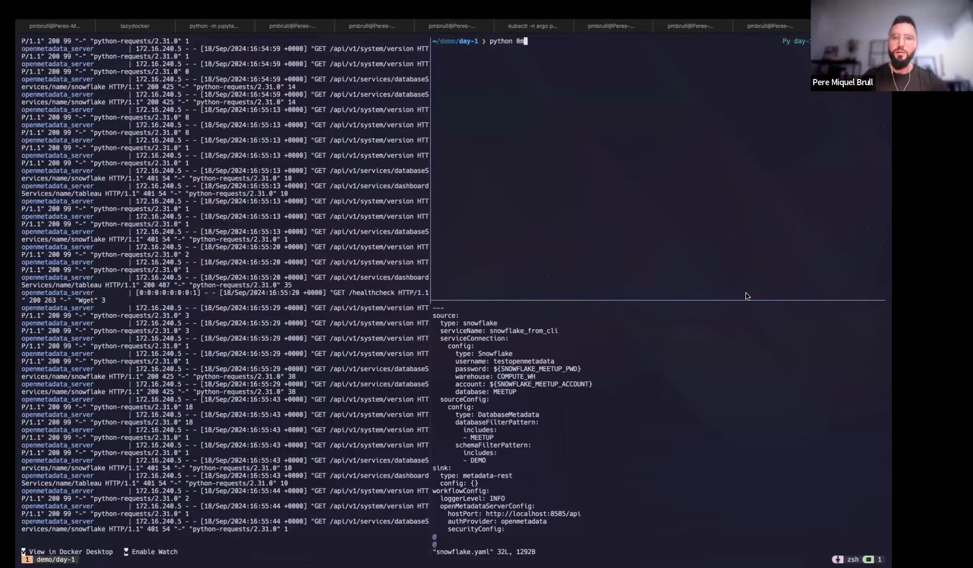
pyautogui.write('-m')
pyautogui.press('Right')
pyautogui.press('BackSpace')
pyautogui.press('BackSpace')
pyautogui.press('BackSpace')
pyautogui.press('BackSpace')
pyautogui.press('BackSpace')
pyautogui.press('BackSpace')
pyautogui.press('BackSpace')
pyautogui.press('BackSpace')
pyautogui.press('BackSpace')
pyautogui.press('BackSpace')
pyautogui.press('BackSpace')
pyautogui.press('BackSpace')
pyautogui.press('BackSpace')
pyautogui.press('BackSpace')
pyautogui.write('t')
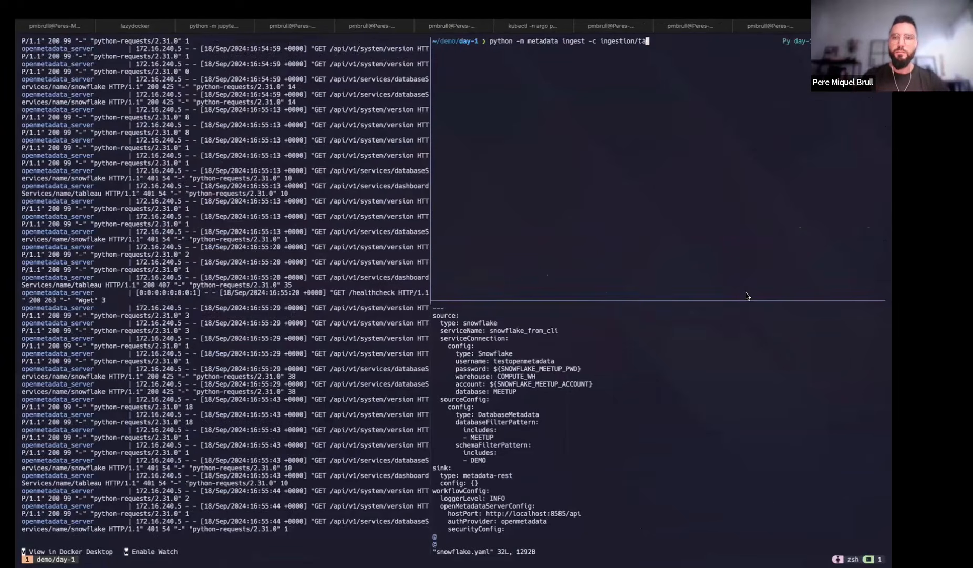
pyautogui.press('Right')
pyautogui.press('Return')
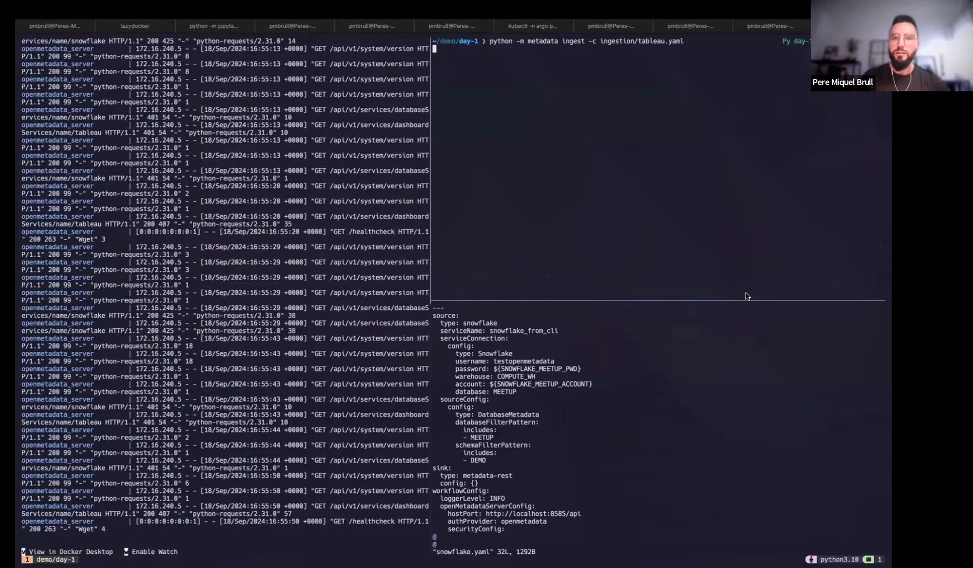
# Quit snowflake.yaml and open tableau.yaml in vim
pyautogui.click(709, 373)
pyautogui.write(':q')
pyautogui.press('Return')
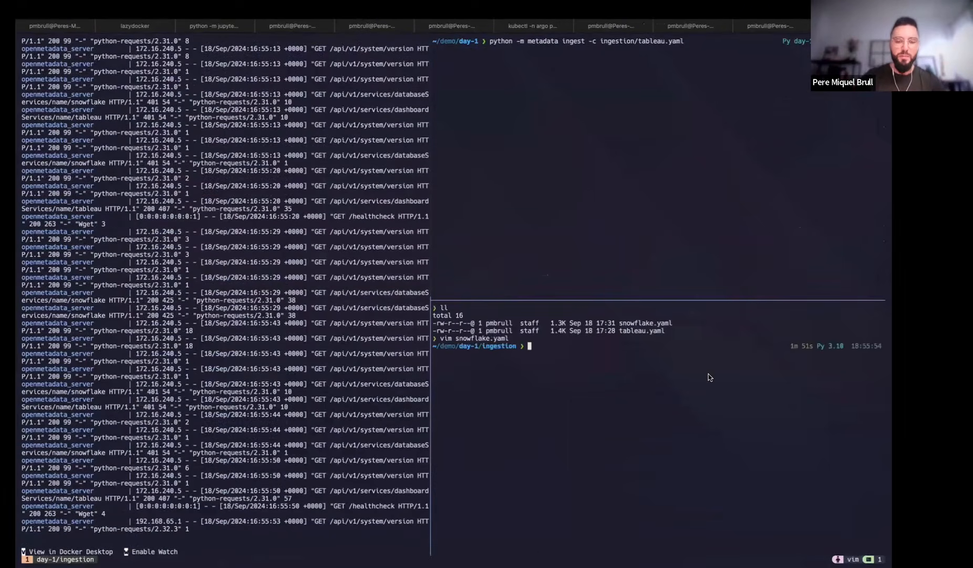
pyautogui.write('vim tableau.yaml')
pyautogui.press('Return')
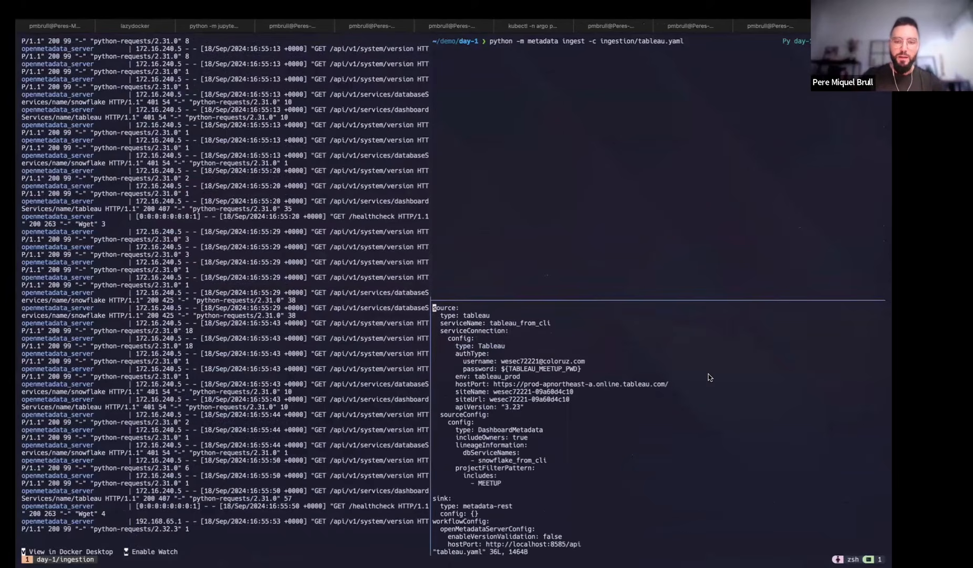
# Review tableau.yaml against the Tableau connector docs
pyautogui.press('a')
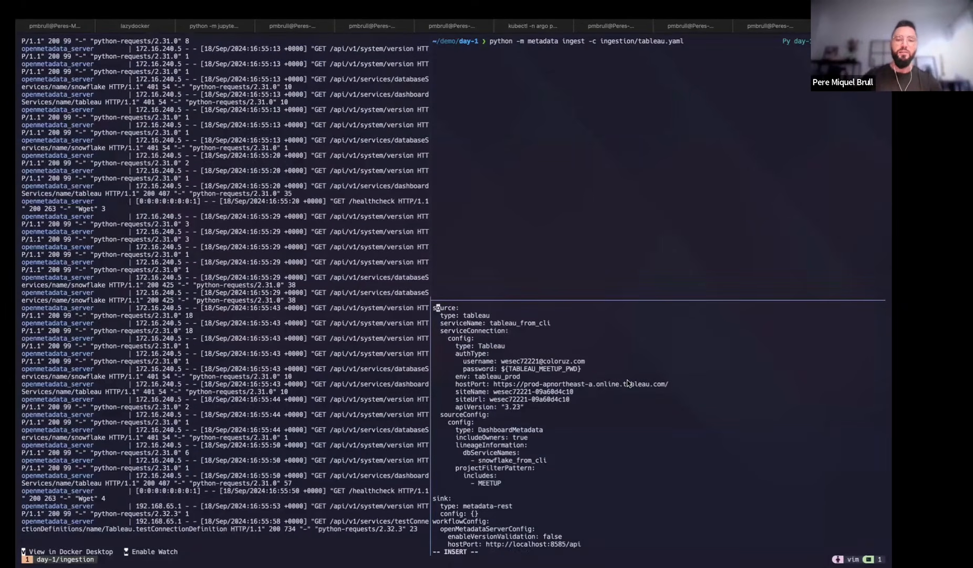
pyautogui.scroll(2, 628, 384)
pyautogui.scroll(-2, 629, 383)
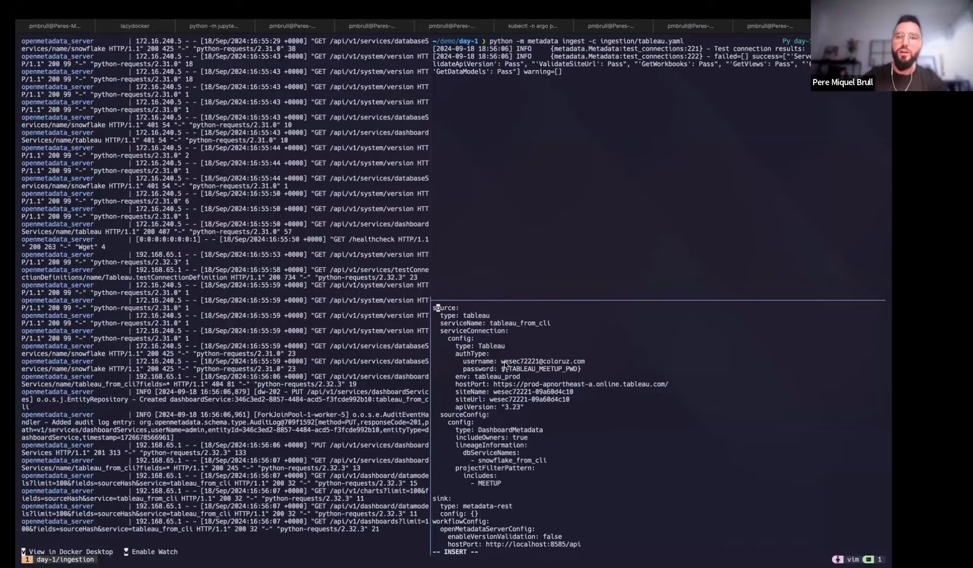
pyautogui.hotkey('ctrl', 'Left')
pyautogui.scroll(-8, 442, 308)
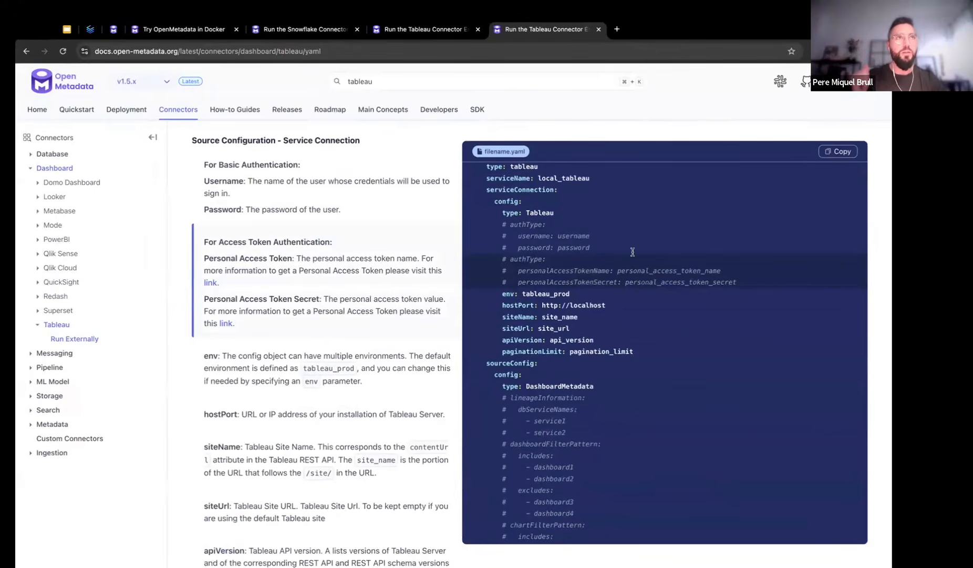
pyautogui.hotkey('ctrl', 'Right')
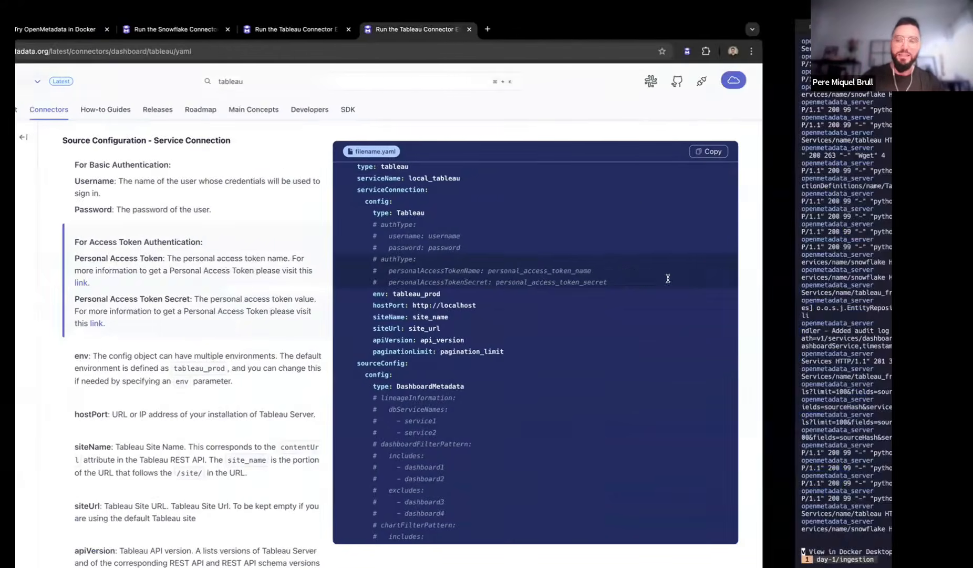
# Save tableau.yaml with :wq and bring up the OpenMetadata web app
pyautogui.press('Escape')
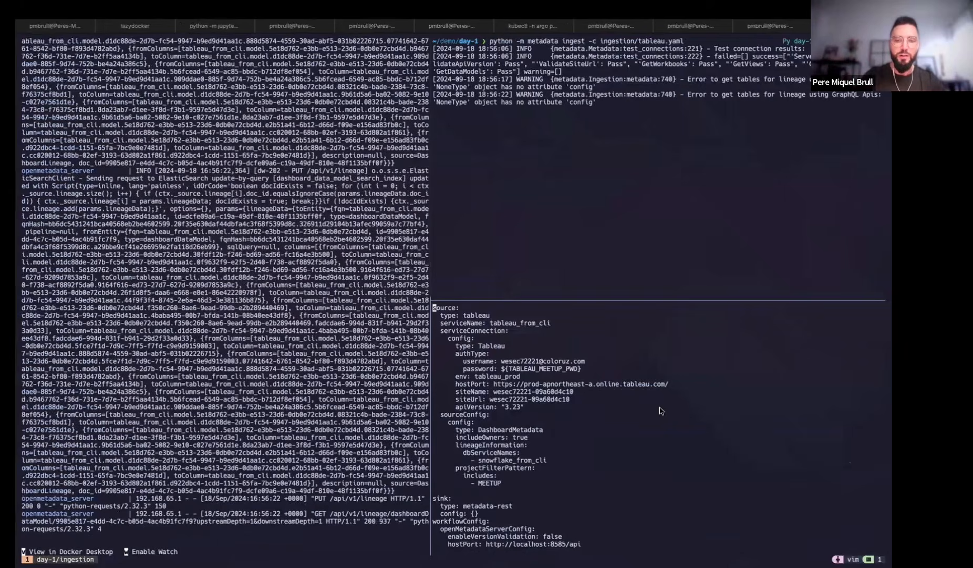
pyautogui.write('wq')
pyautogui.press('Return')
pyautogui.click(576, 205)
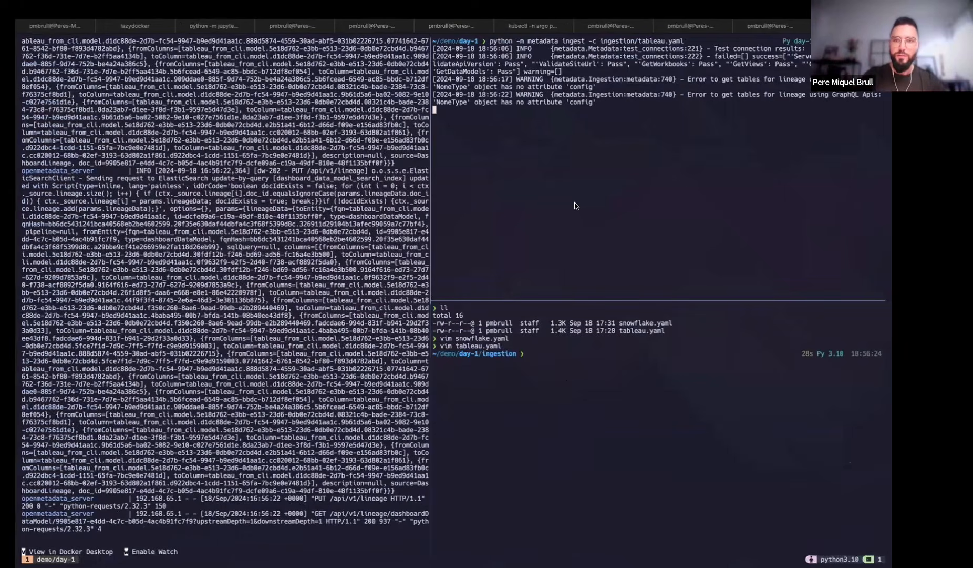
pyautogui.click(330, 188)
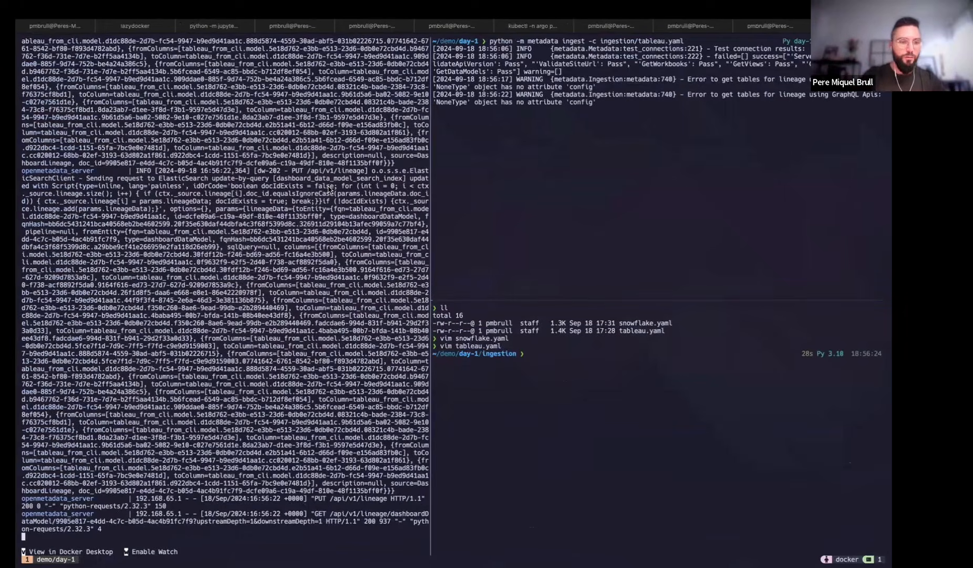
pyautogui.hotkey('ctrl', 'Left')
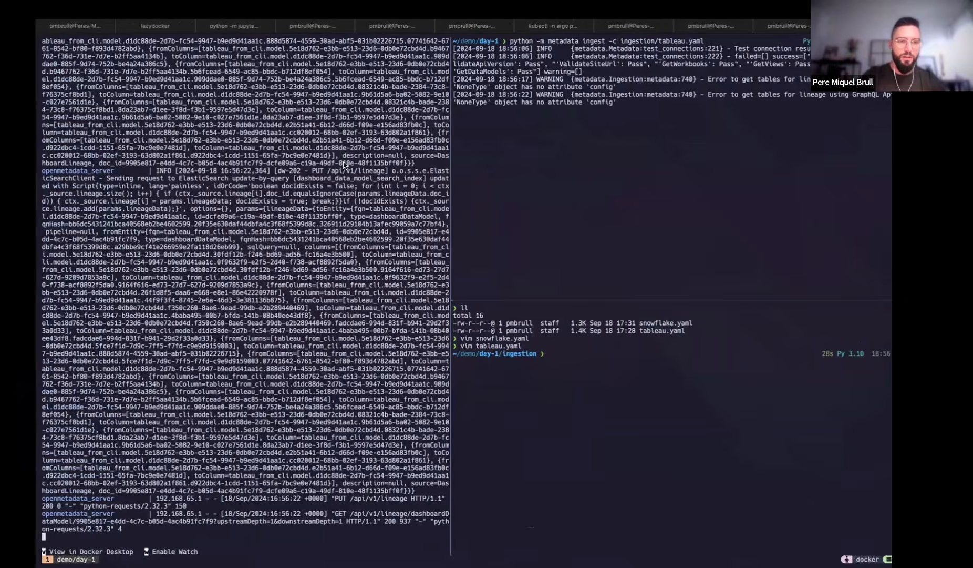
pyautogui.click(112, 30)
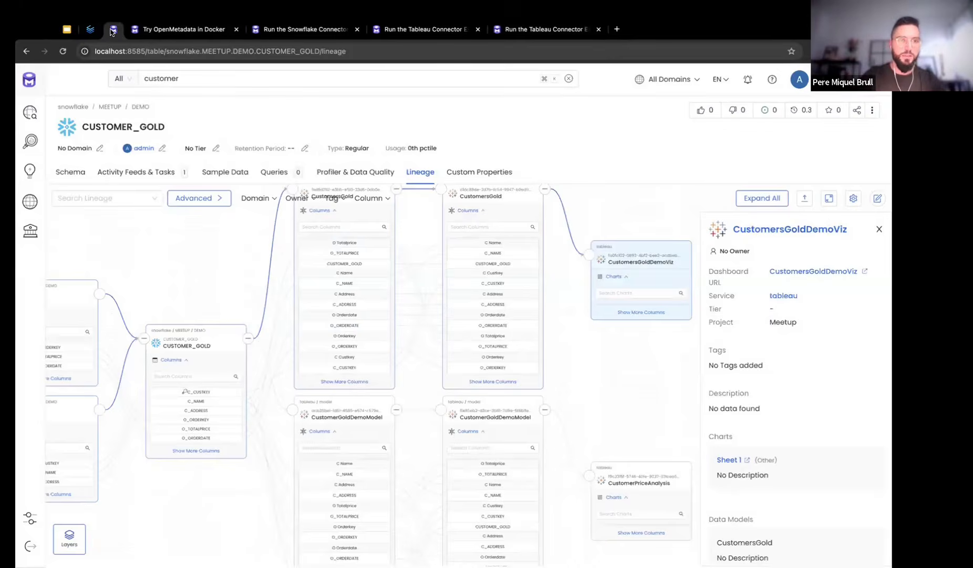
# Open CUSTOMER_GOLD's lineage via Settings › Services › Databases › snowflake_from_cli › MEETUP › DEMO
pyautogui.click(47, 514)
pyautogui.click(237, 168)
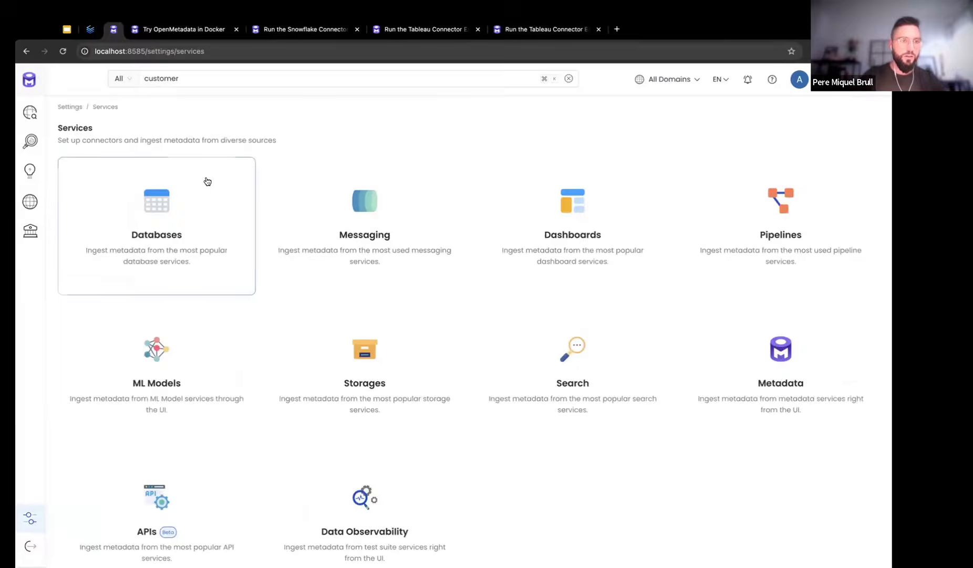
pyautogui.click(206, 180)
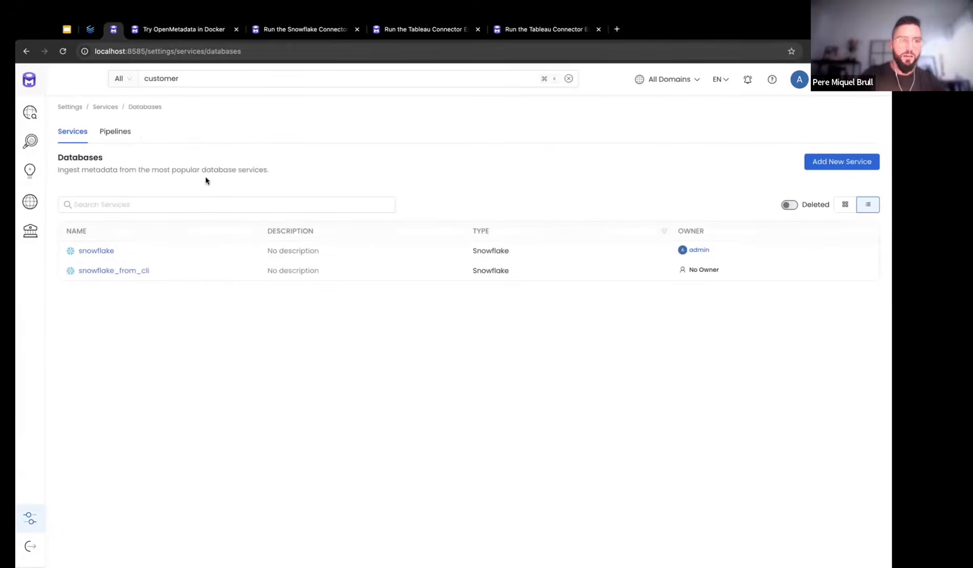
pyautogui.click(127, 272)
pyautogui.click(79, 284)
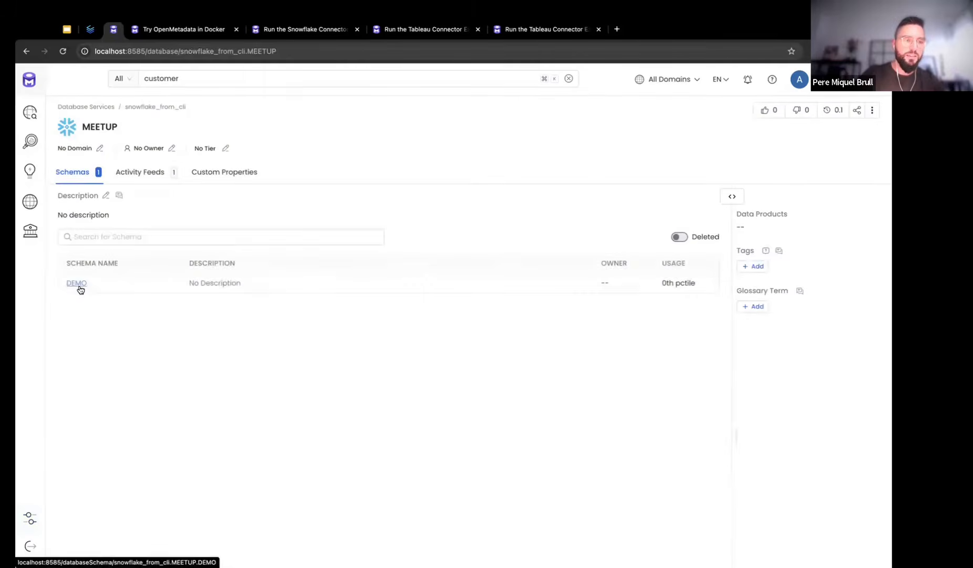
pyautogui.click(78, 285)
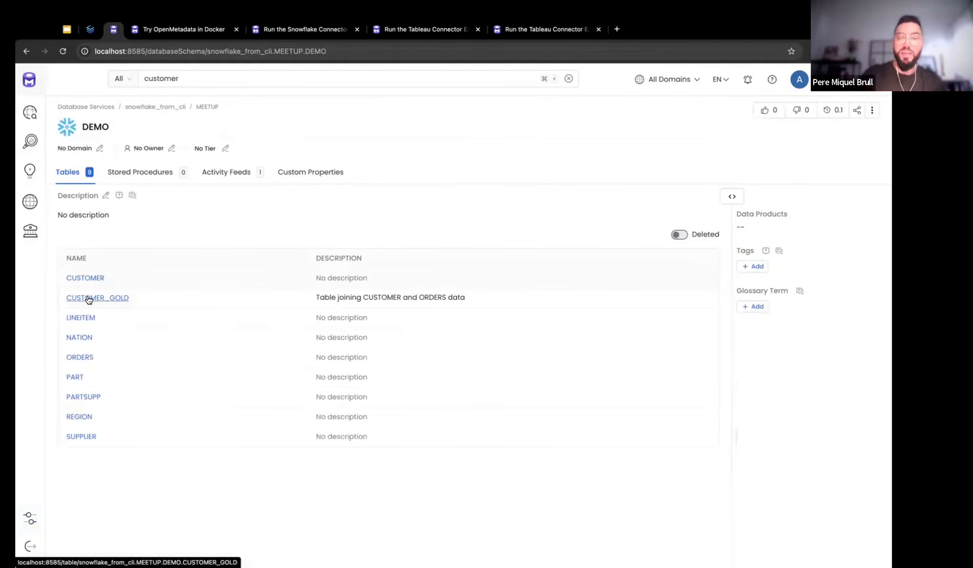
pyautogui.click(88, 298)
pyautogui.click(409, 175)
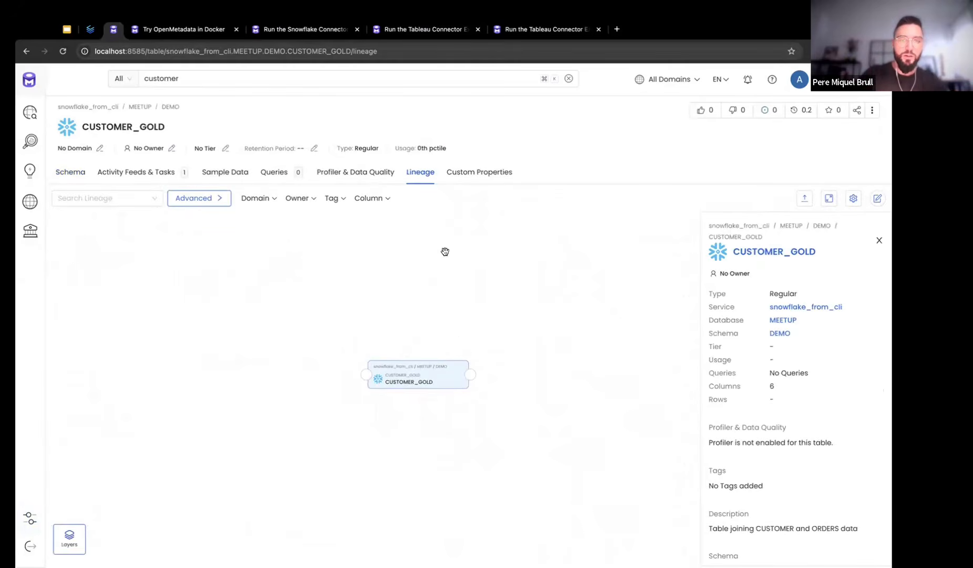
# Return to Alacritty's Tableau ingest summary: 13 records processed, 100% success
pyautogui.press('super+space')
pyautogui.write('al')
pyautogui.press('Return')
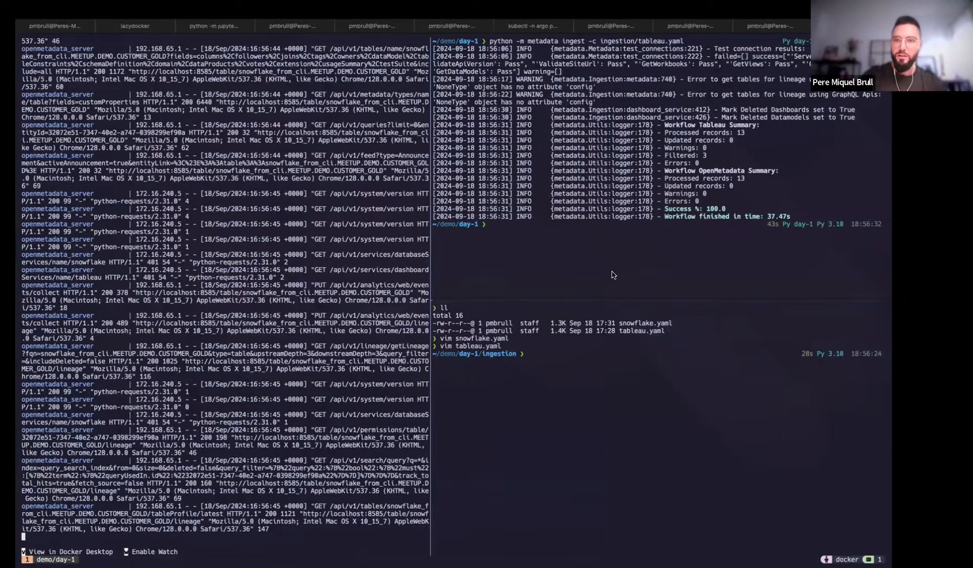
pyautogui.click(614, 274)
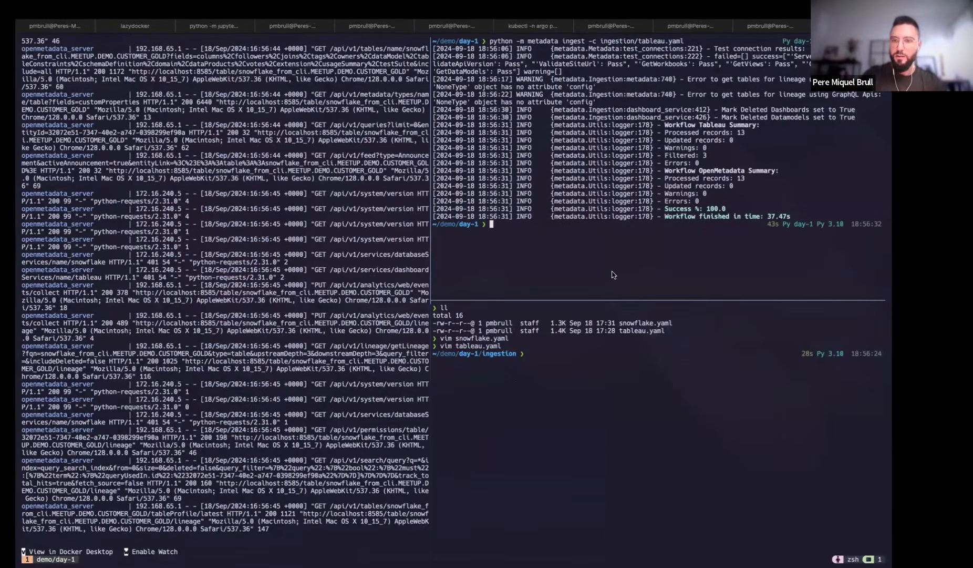
# Open tableau.yaml in vim in the lower-right terminal pane
pyautogui.click(586, 421)
pyautogui.write('vim tableau.yaml')
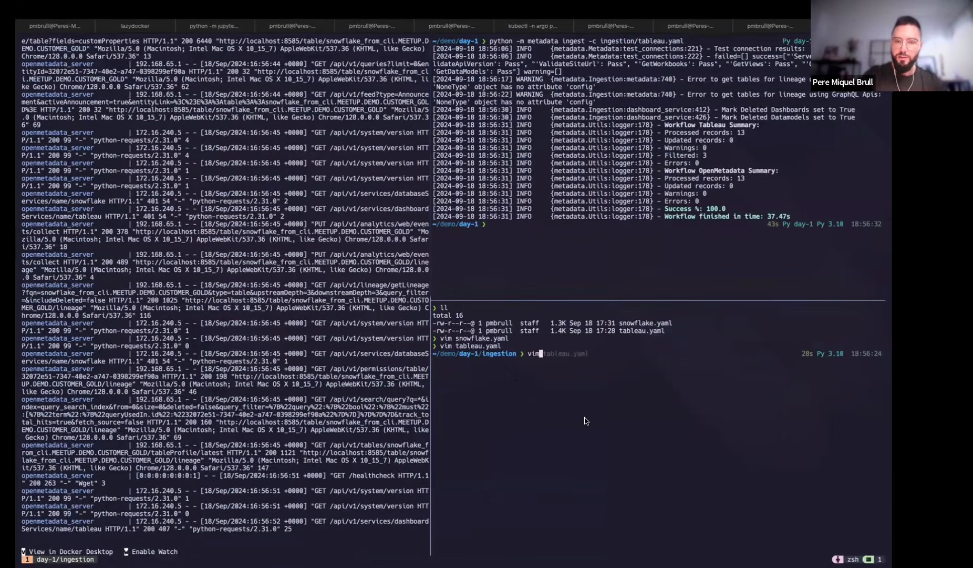
pyautogui.press('Return')
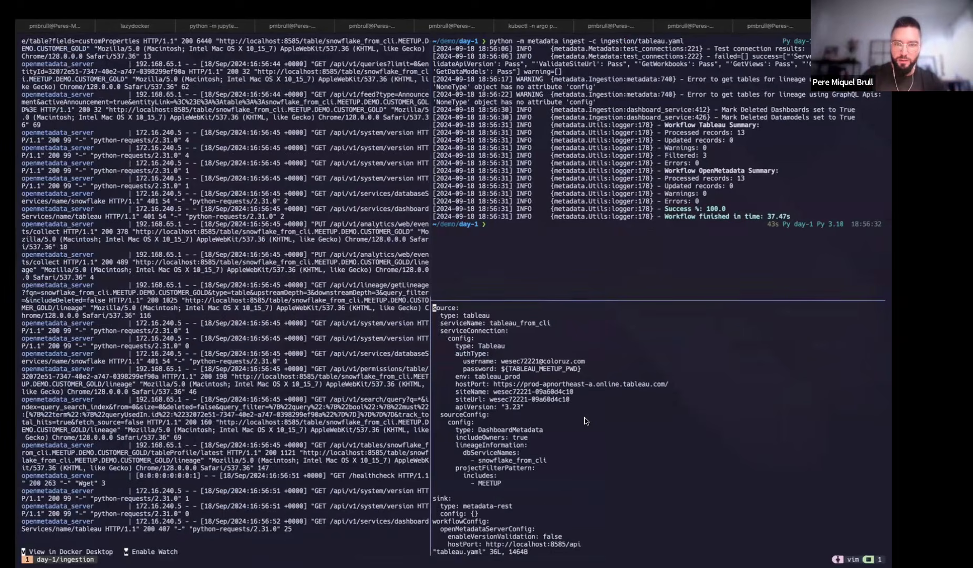
# Recall the Tableau ingest command in the upper pane, then show the snowflake_from_cli service page
pyautogui.click(615, 276)
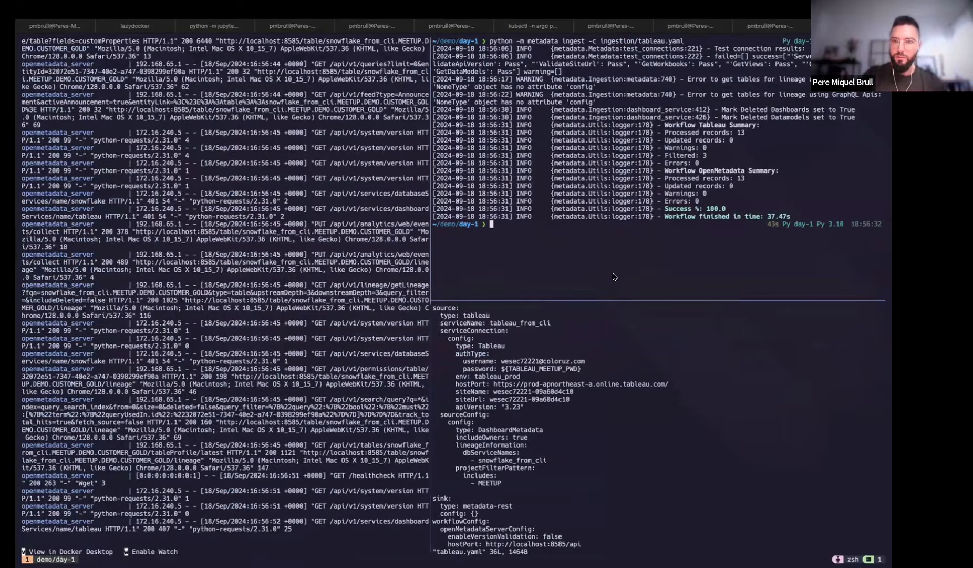
pyautogui.press('Up')
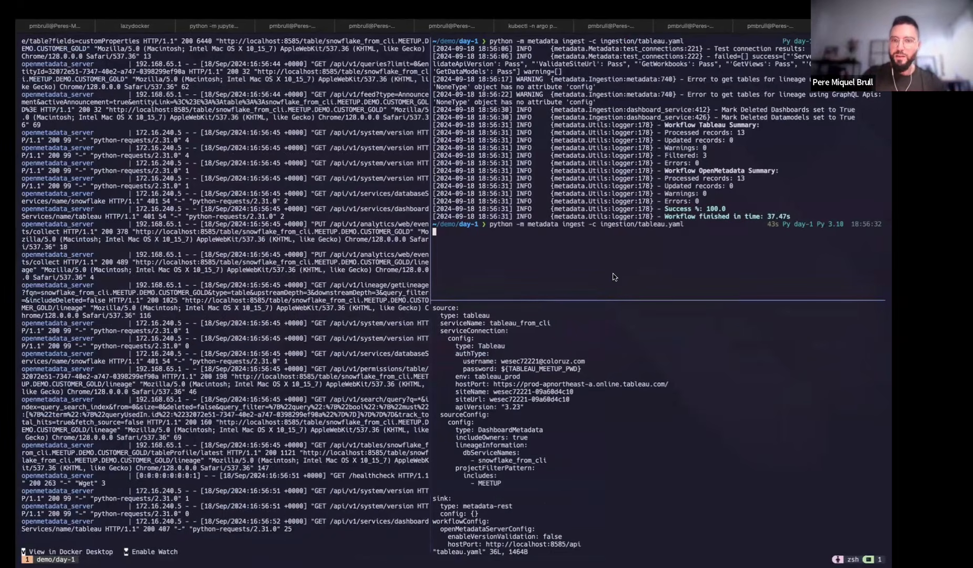
pyautogui.hotkey('ctrl', 'Left')
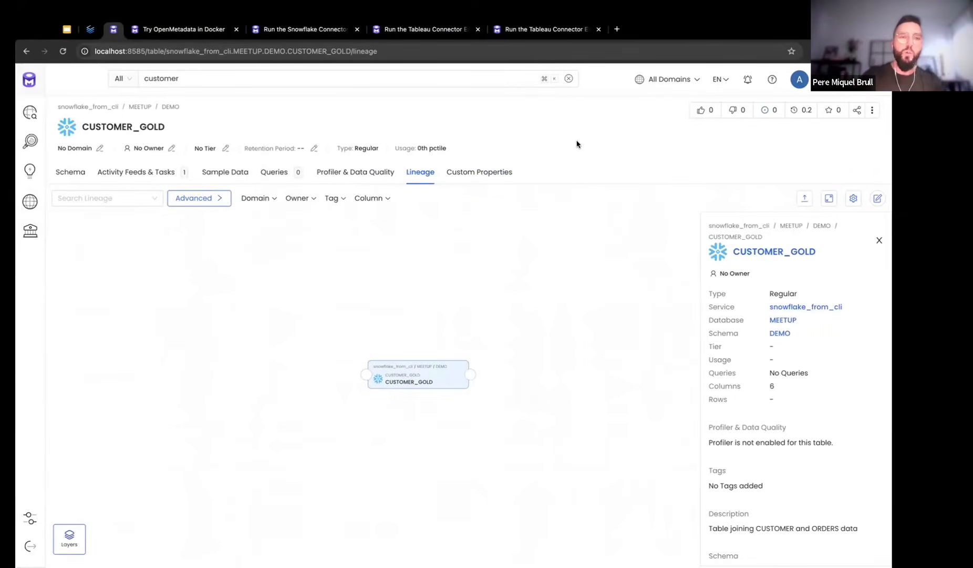
pyautogui.click(89, 106)
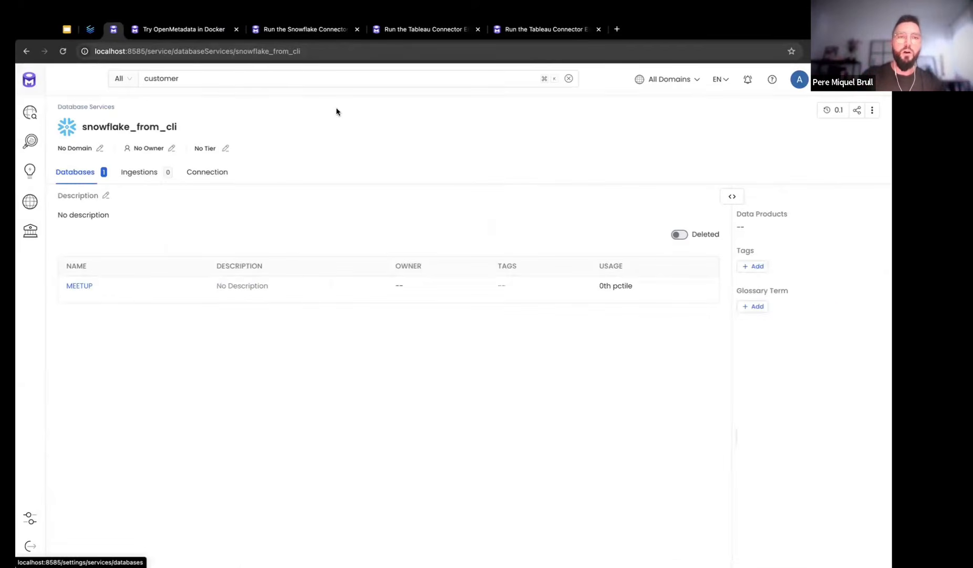
# Move the Slides deck to the '4. Invite Users' slide
pyautogui.click(67, 29)
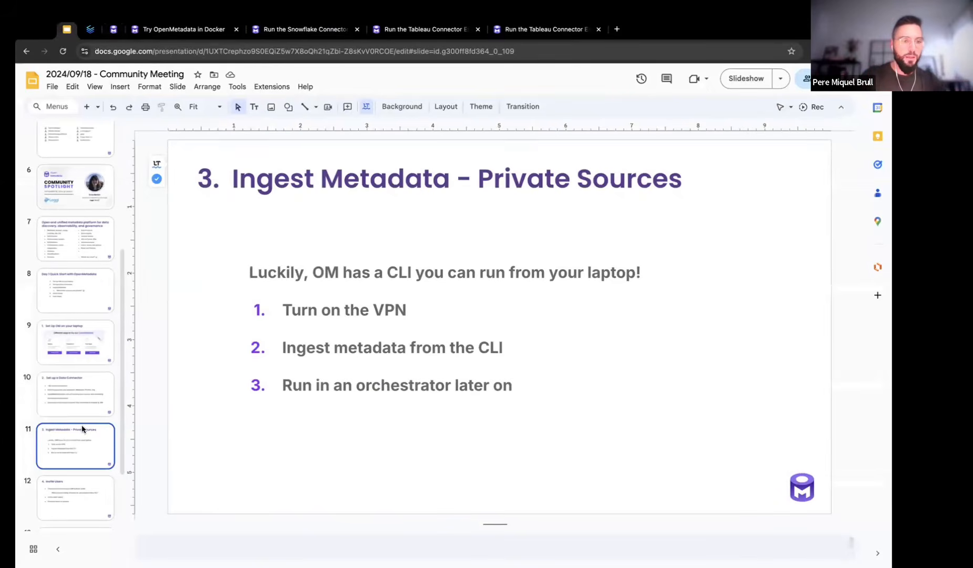
pyautogui.scroll(-3, 81, 429)
pyautogui.click(68, 429)
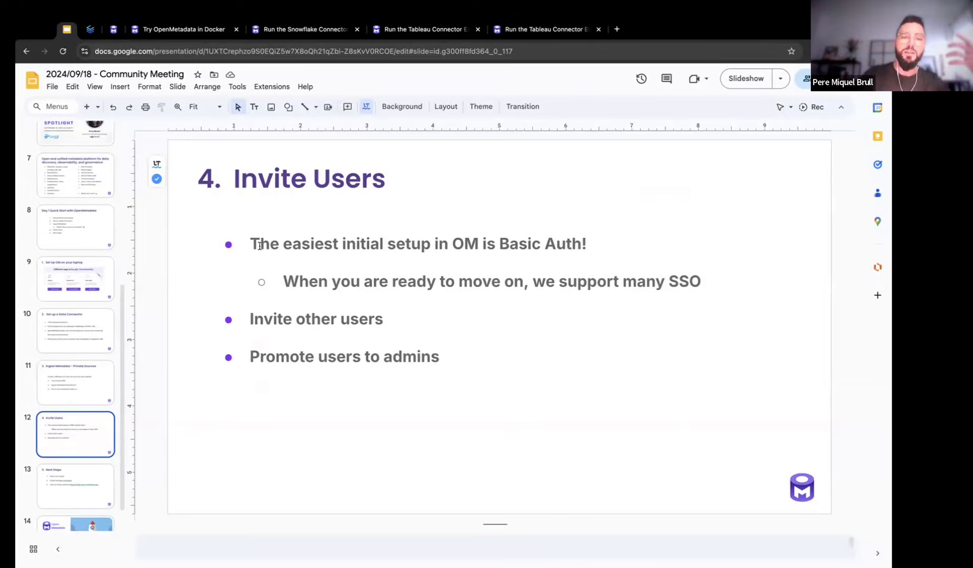
# Highlight the Basic Auth bullet on the slide, then return to the OpenMetadata service page
pyautogui.moveTo(252, 244); pyautogui.dragTo(598, 242)
pyautogui.click(599, 242)
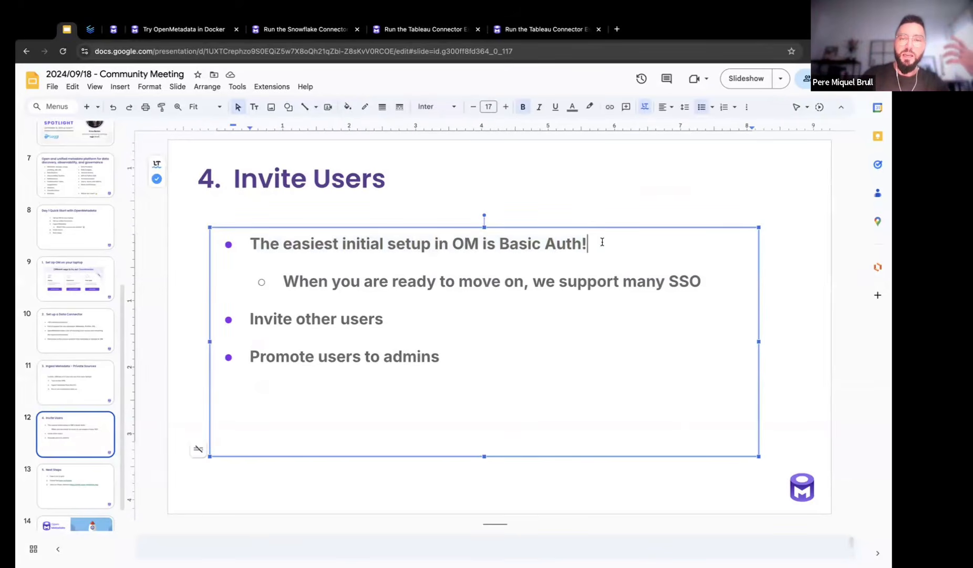
pyautogui.click(560, 206)
pyautogui.click(113, 29)
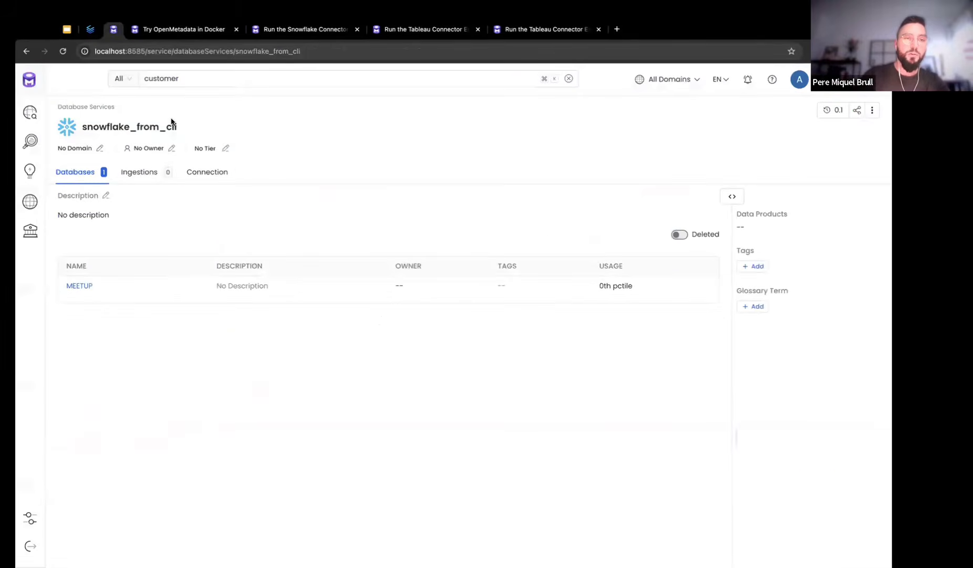
# Go to Settings > Team & User Management > Users and start adding a user
pyautogui.click(30, 518)
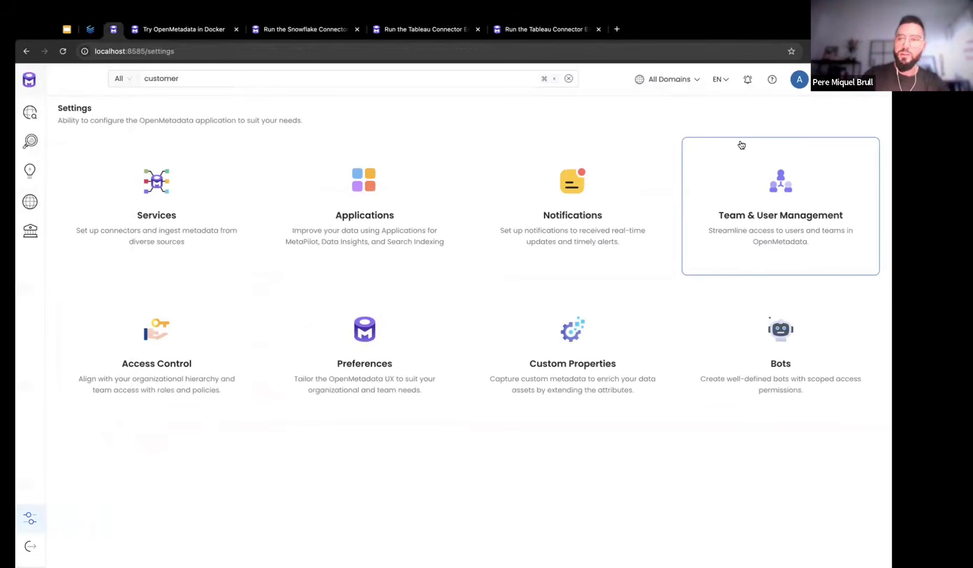
pyautogui.click(791, 193)
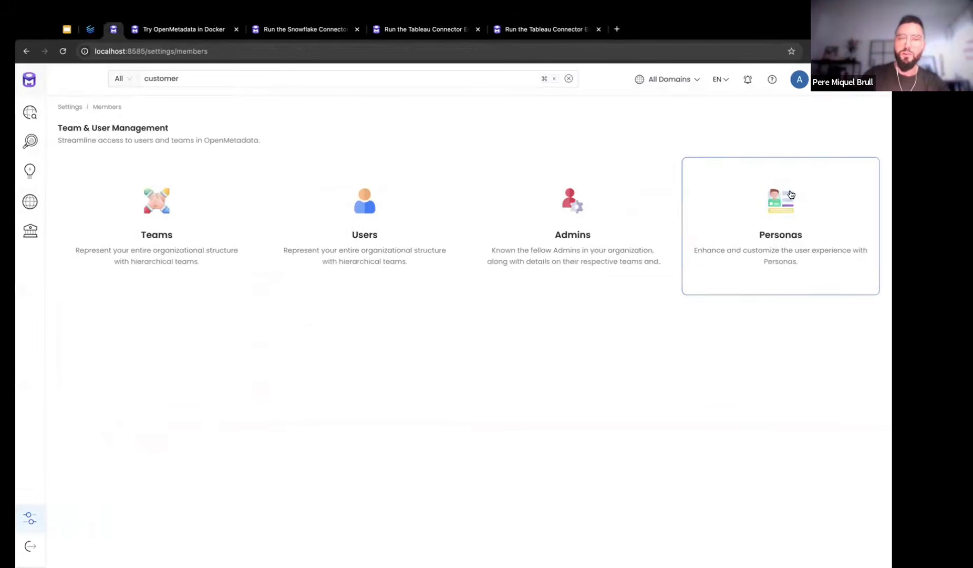
pyautogui.click(367, 201)
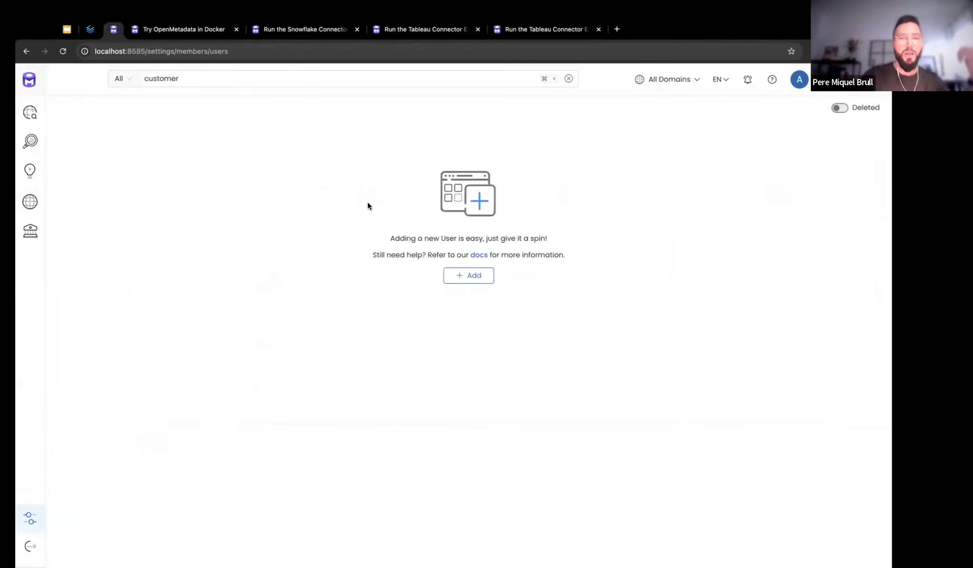
pyautogui.click(471, 277)
# Enter the demo user's email address in the new user form
pyautogui.click(305, 152)
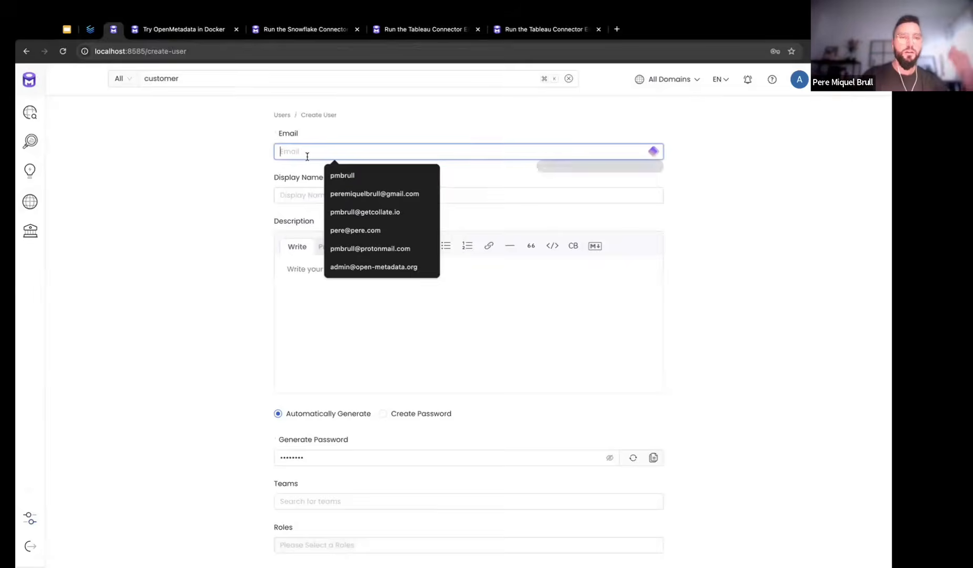
pyautogui.write('demo')
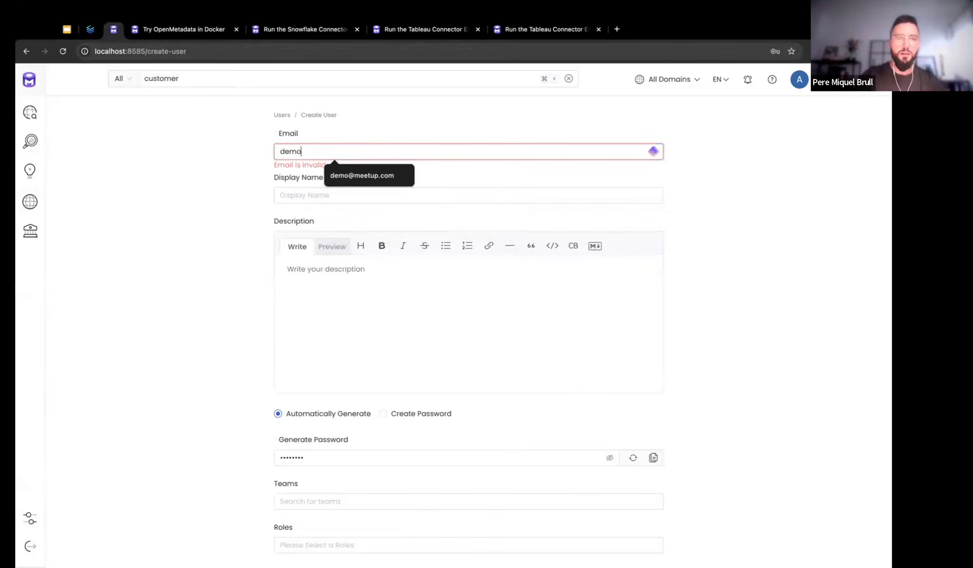
pyautogui.write('@')
pyautogui.press('Down')
pyautogui.press('Return')
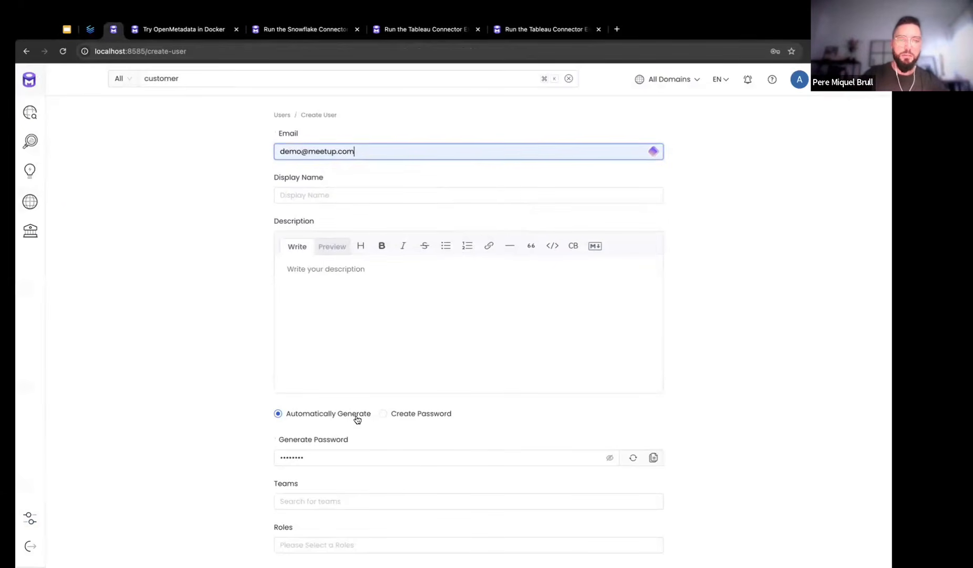
pyautogui.scroll(-2, 370, 437)
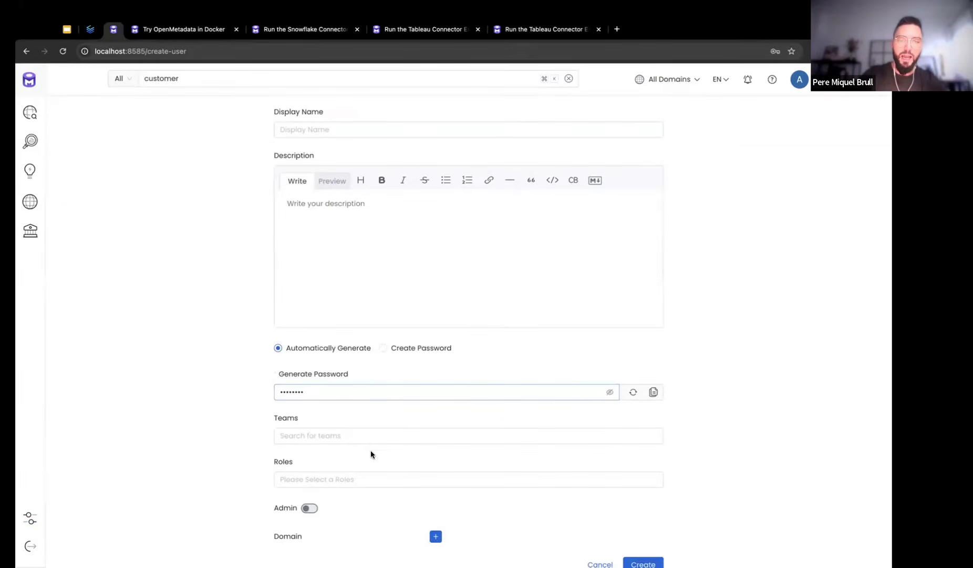
pyautogui.click(316, 389)
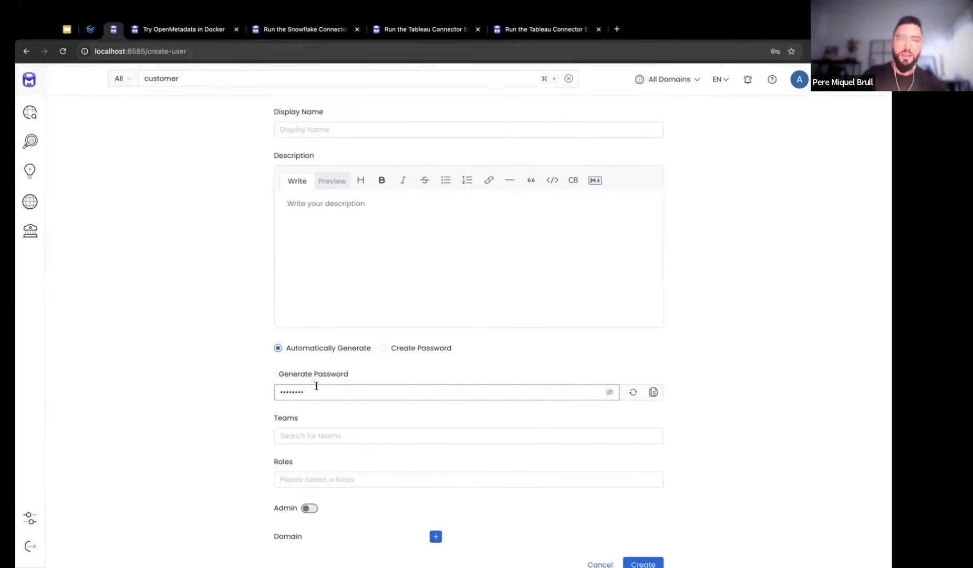
# Choose Create Password, enter and confirm the demo password, and create the user
pyautogui.click(384, 349)
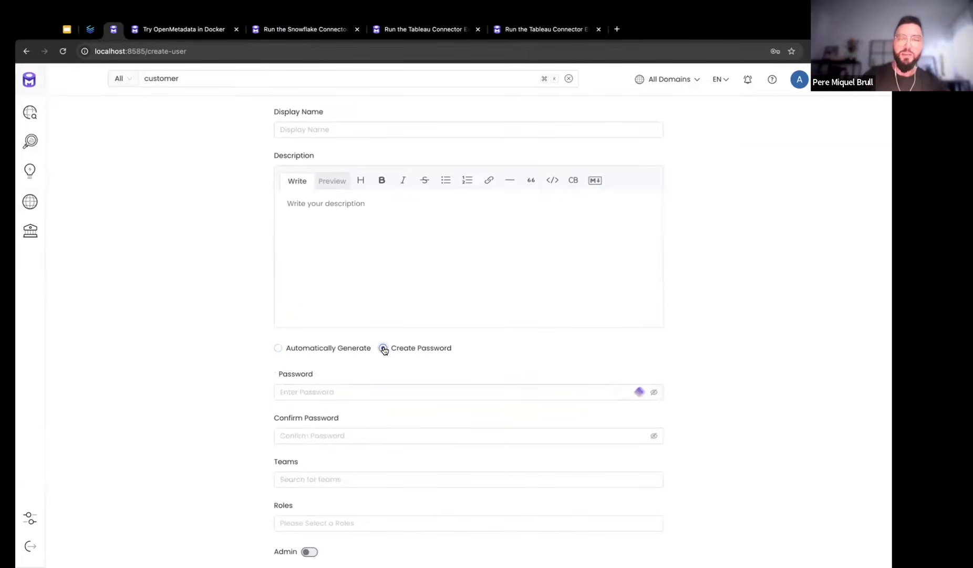
pyautogui.click(343, 396)
pyautogui.write('•••••••')
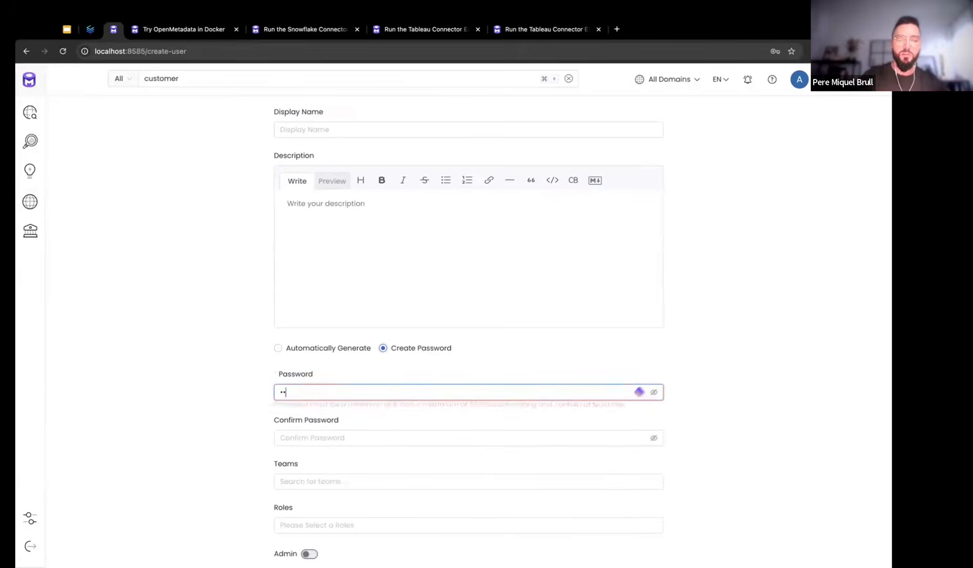
pyautogui.write('••••')
pyautogui.click(318, 435)
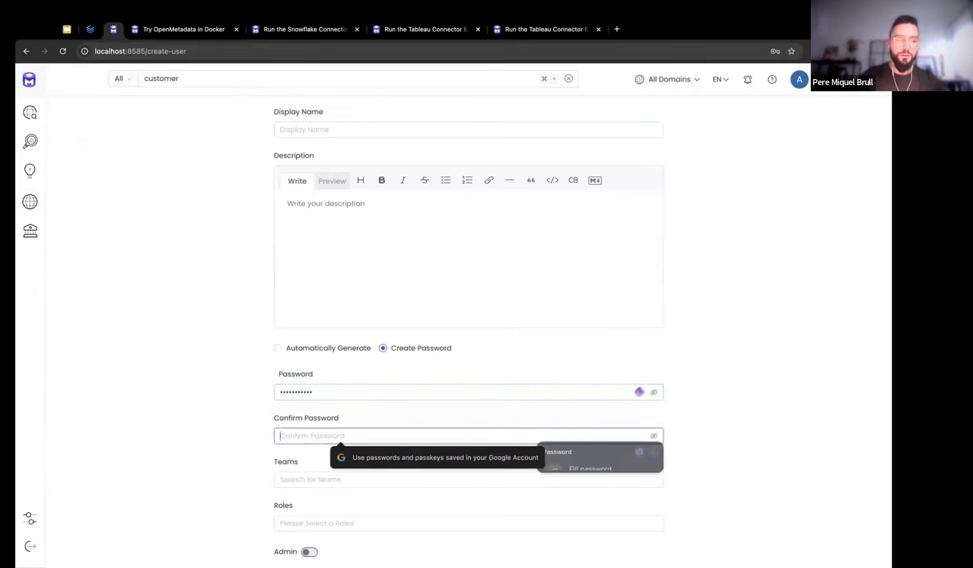
pyautogui.write('•••••••••••')
pyautogui.scroll(-2, 257, 442)
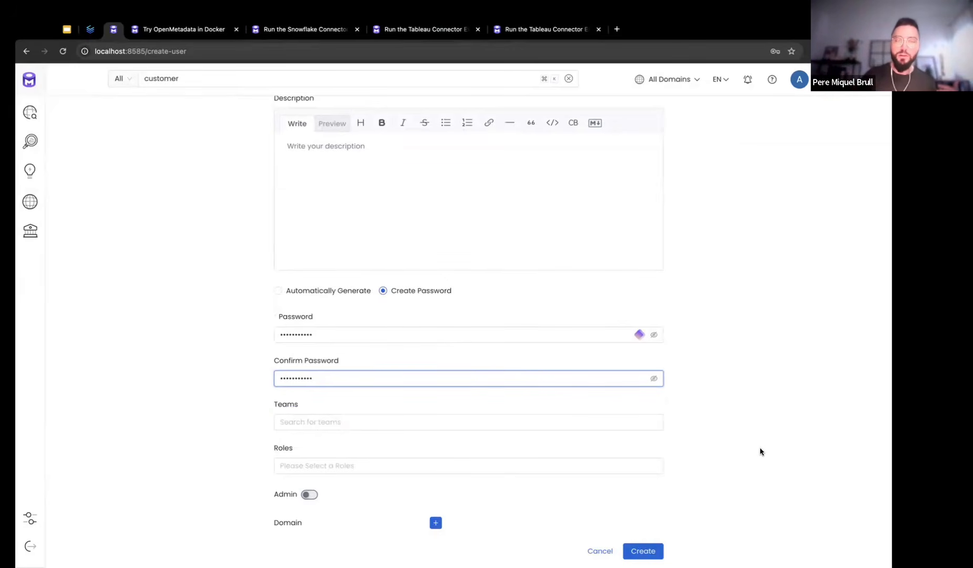
pyautogui.click(651, 551)
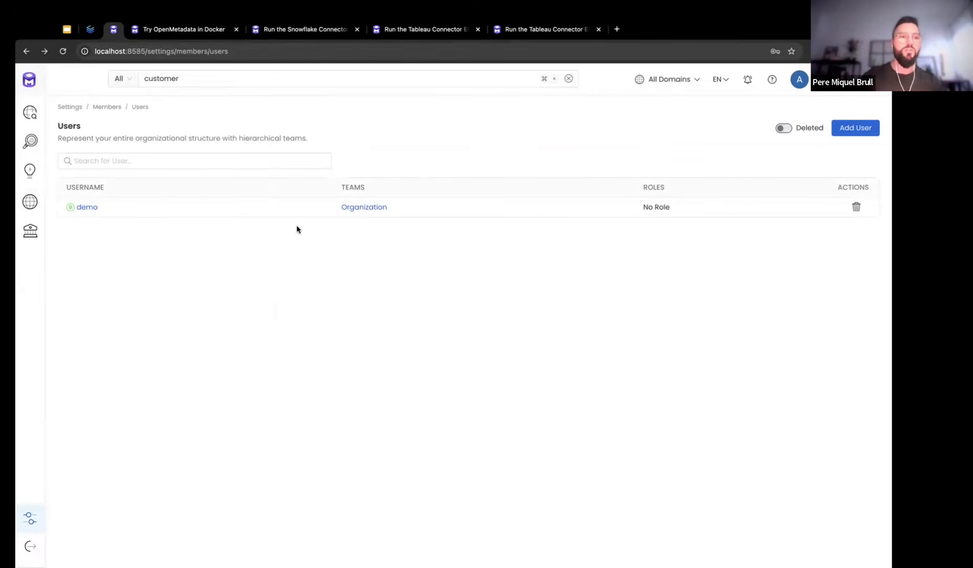
# Edit the demo user's profile roles and assign it the Admin role
pyautogui.click(91, 208)
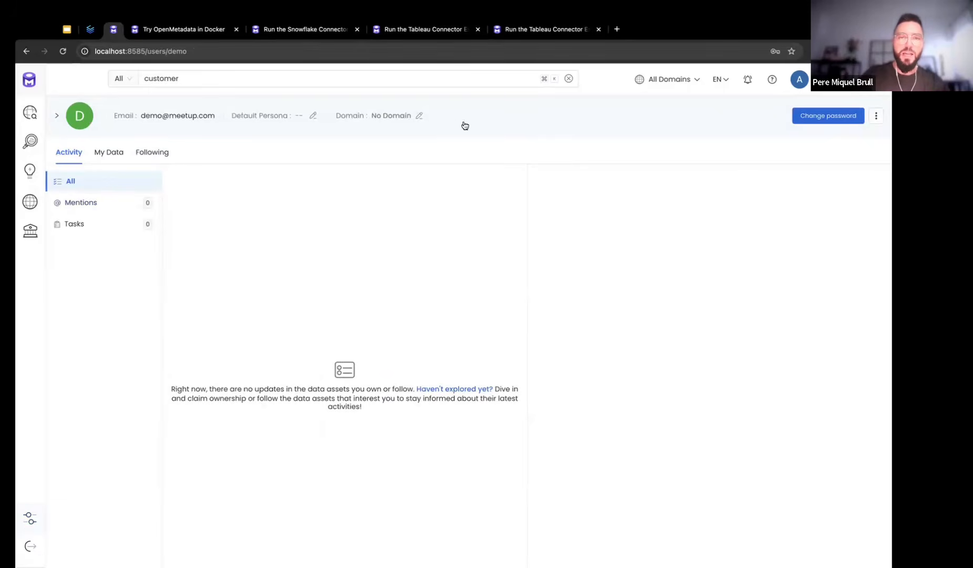
pyautogui.click(517, 117)
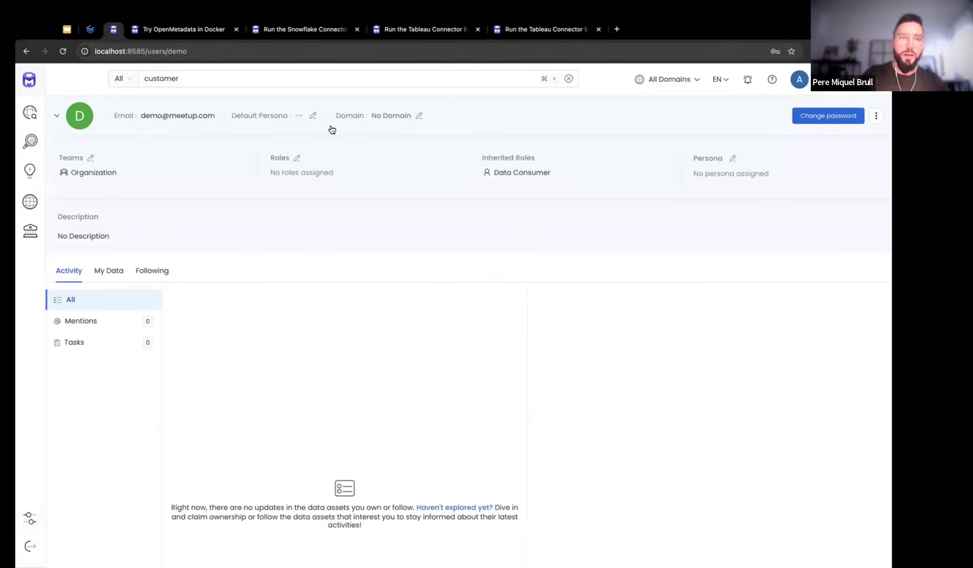
pyautogui.click(297, 158)
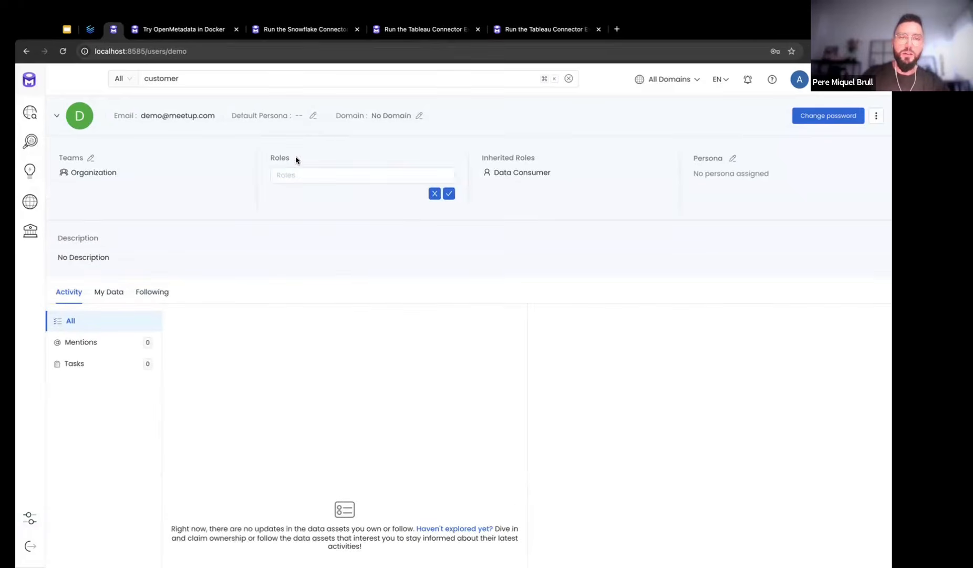
pyautogui.click(310, 176)
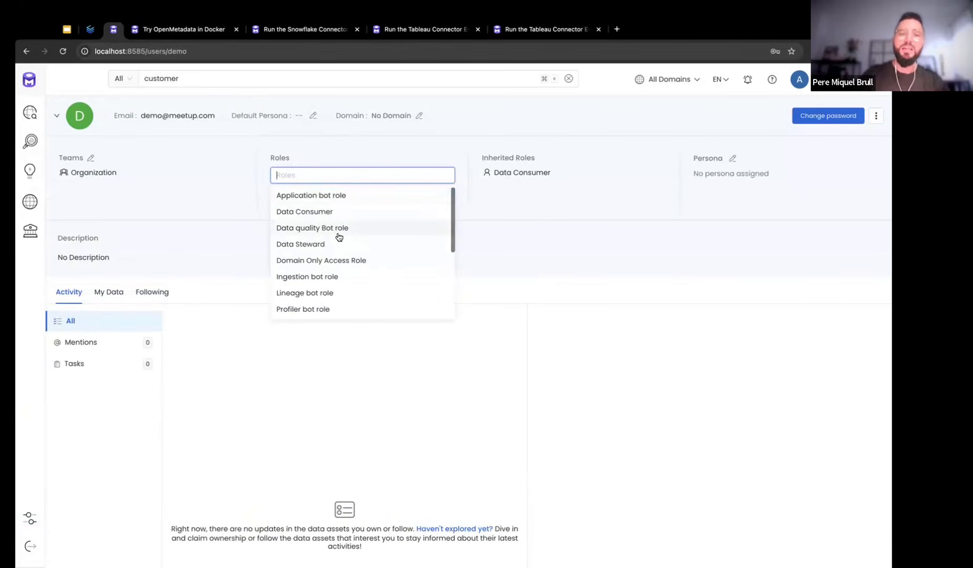
pyautogui.write('adm')
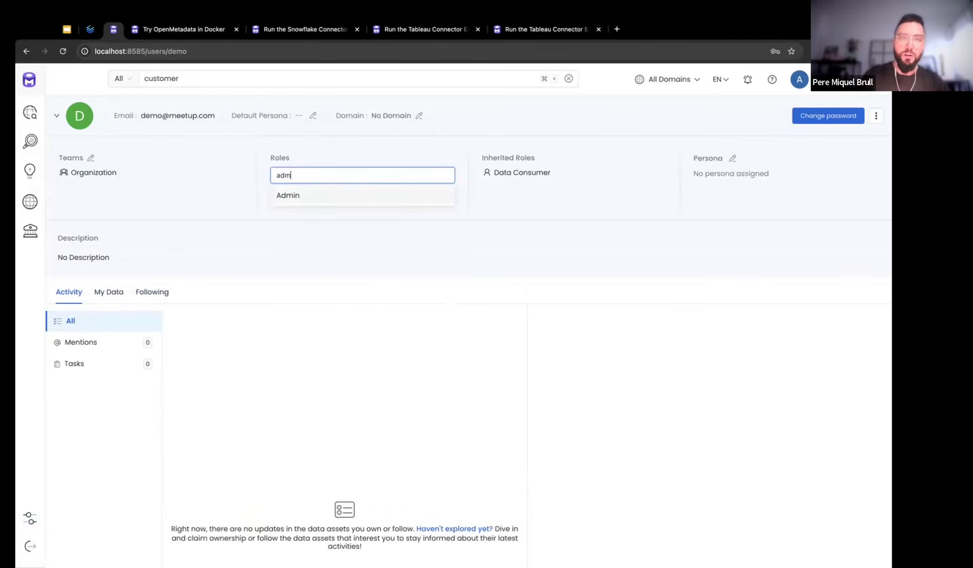
pyautogui.write('in')
pyautogui.click(297, 193)
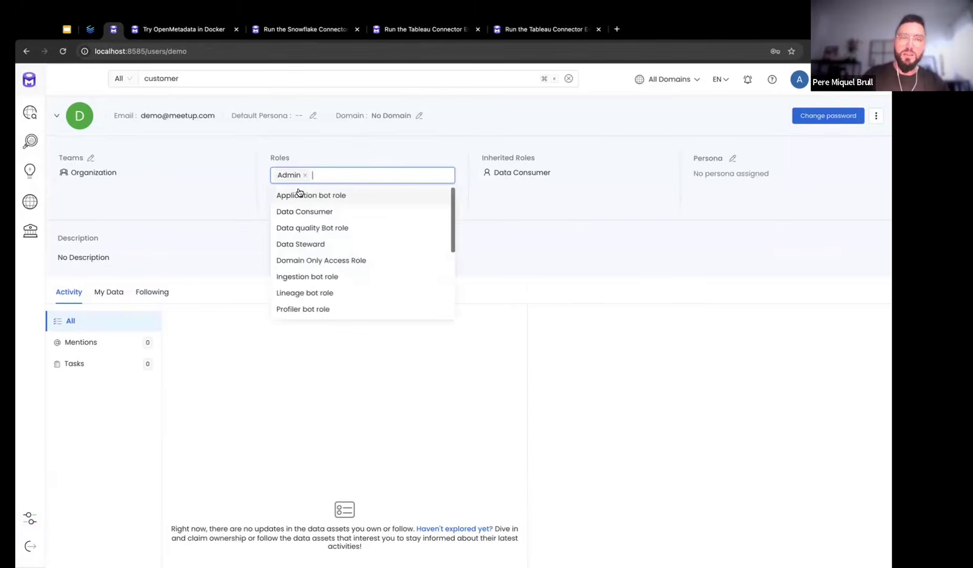
pyautogui.click(527, 216)
pyautogui.click(451, 193)
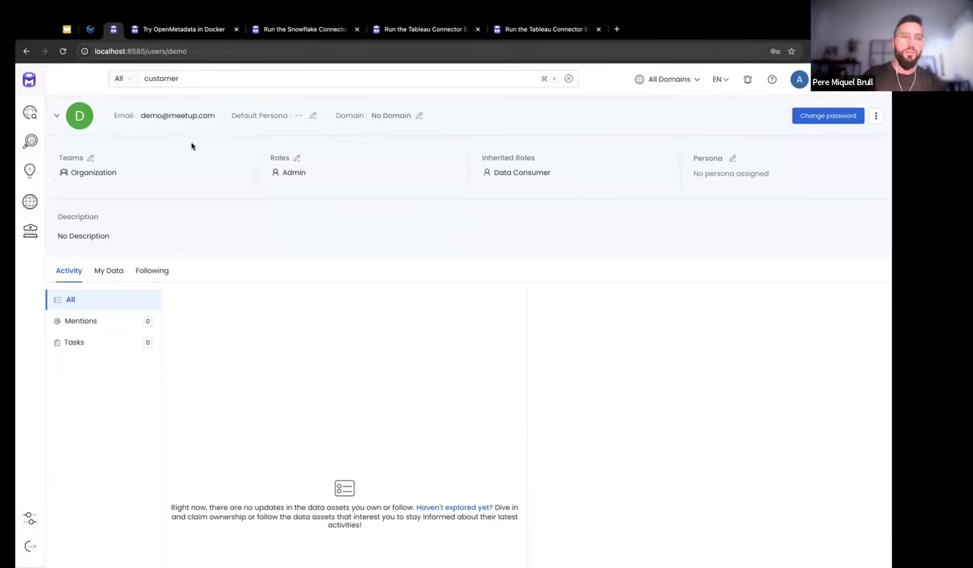
pyautogui.press('super+shift+n')
# Load localhost:8585 in the private window and enter the demo user's email to sign in
pyautogui.write('localhost:8585')
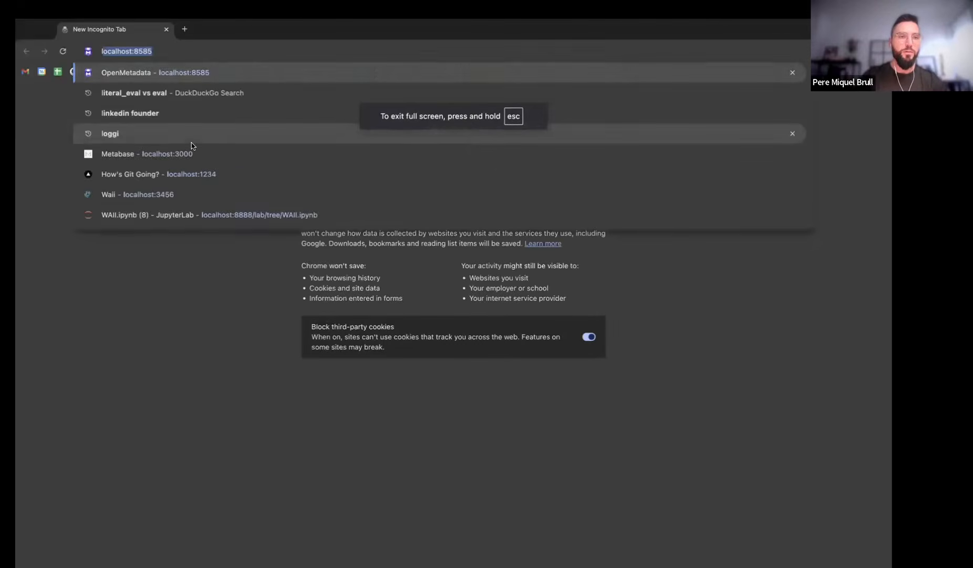
pyautogui.press('Return')
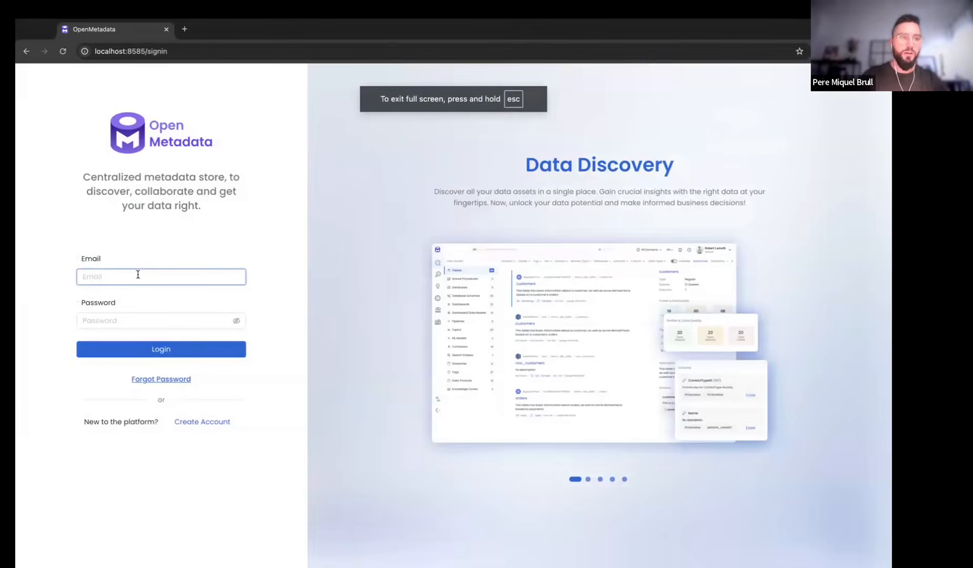
pyautogui.click(137, 274)
pyautogui.write('demo@')
pyautogui.press('Down')
pyautogui.press('Return')
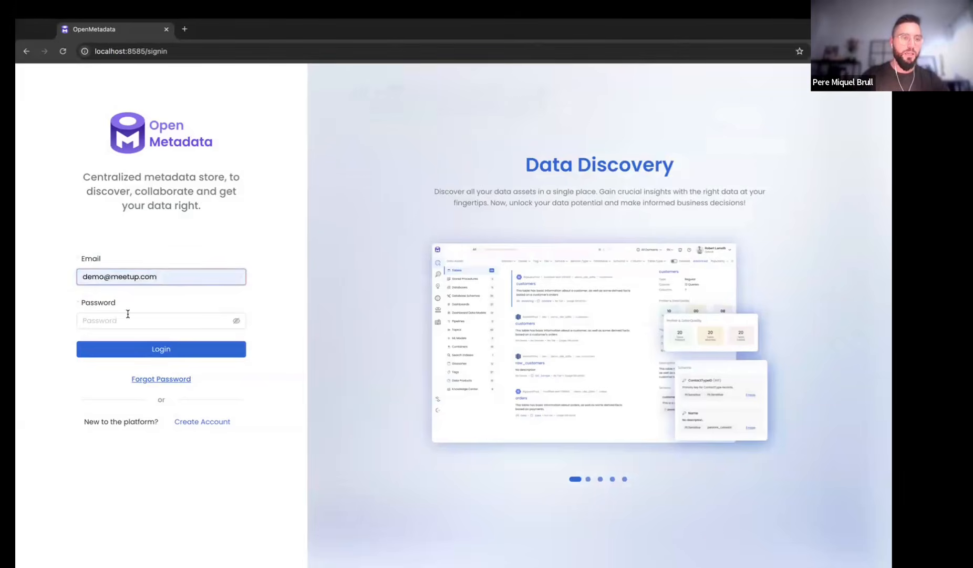
# Log in with the demo password, open Settings as demo, then switch back to the admin window
pyautogui.click(124, 320)
pyautogui.write('•••••••')
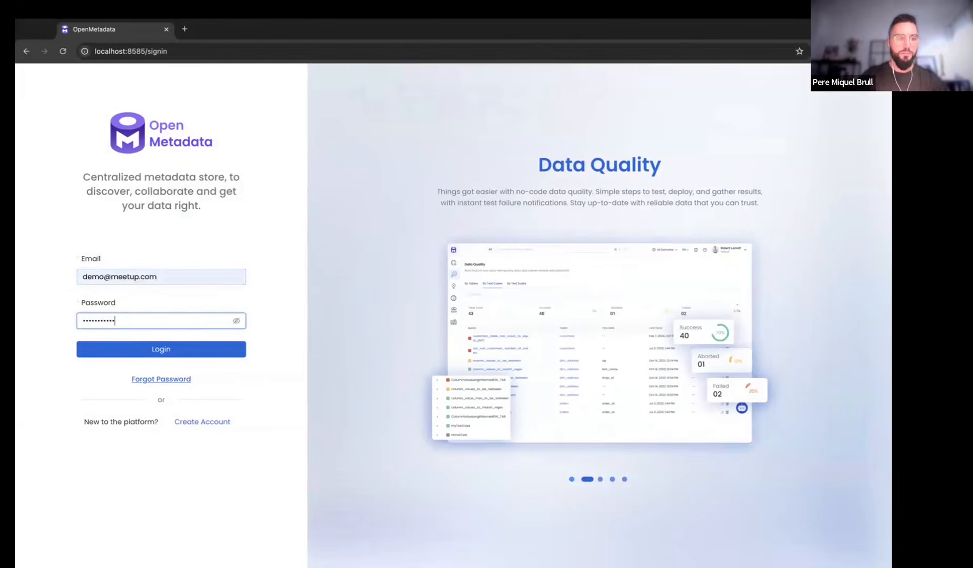
pyautogui.write('••••')
pyautogui.press('Return')
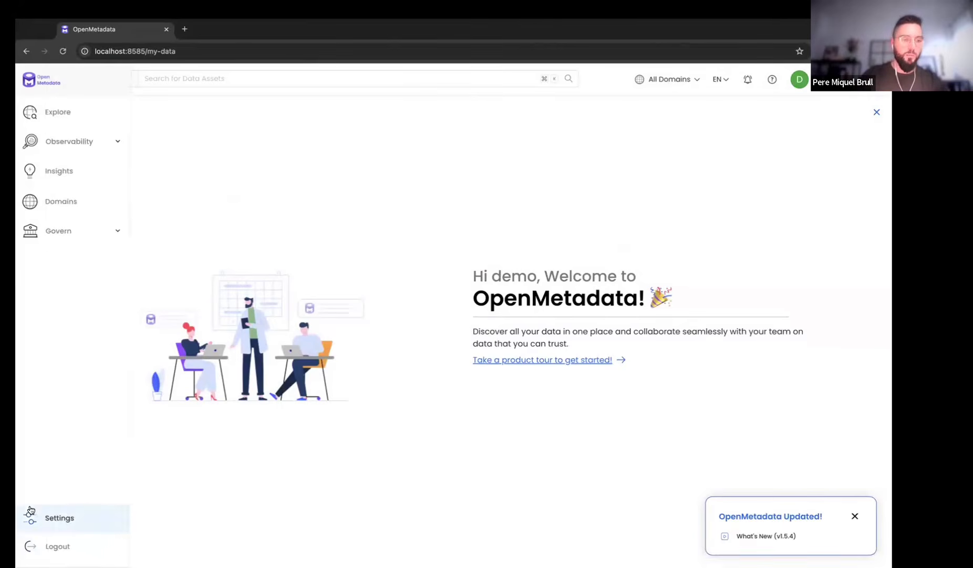
pyautogui.click(30, 518)
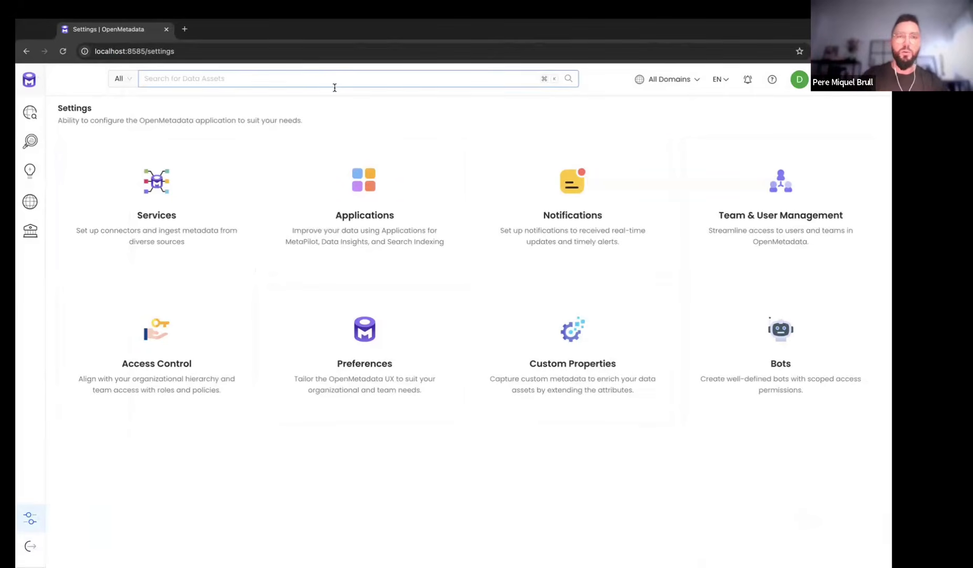
pyautogui.hotkey('alt', 'Tab')
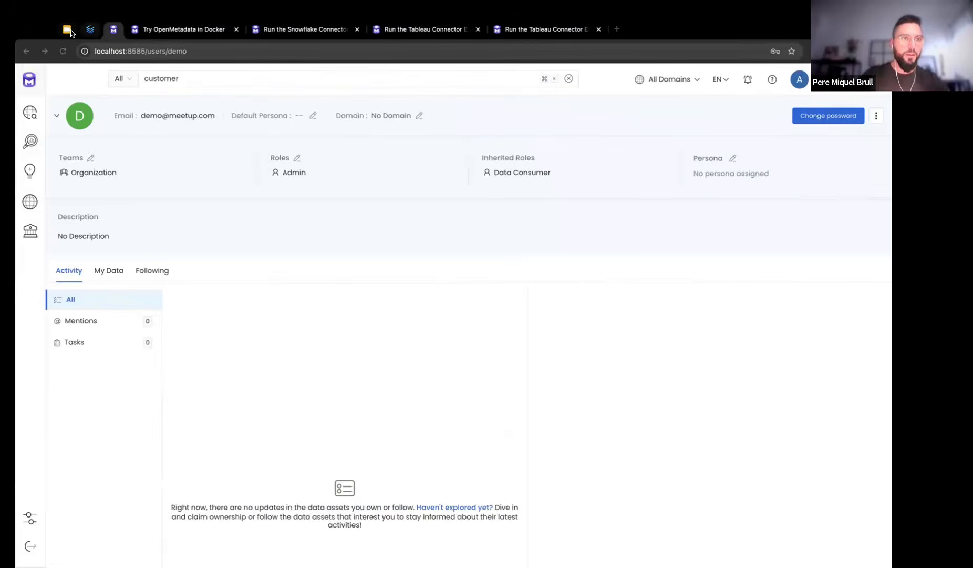
# Present the '5. Next Steps' slide and follow its How-to Guides link
pyautogui.hotkey('ctrl', '1')
pyautogui.click(83, 481)
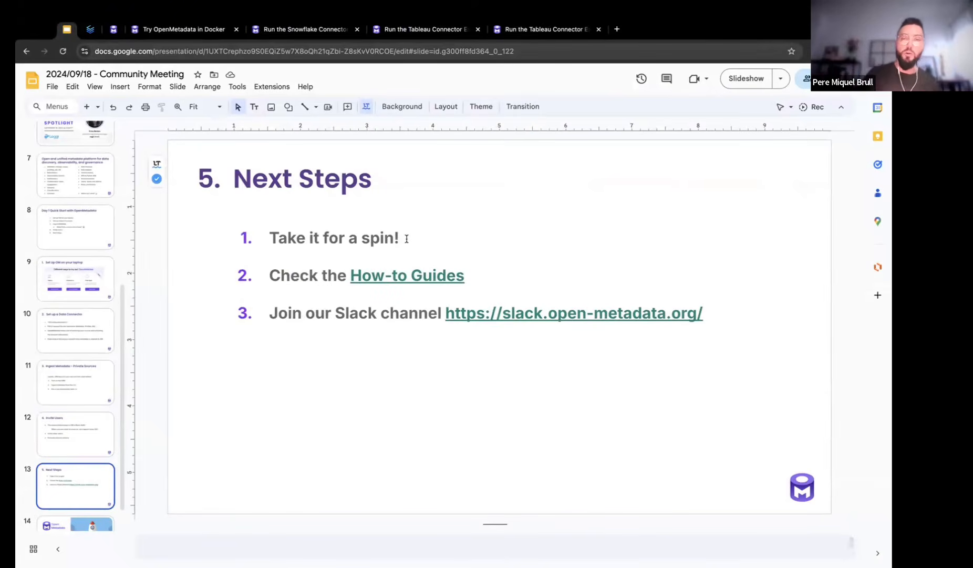
pyautogui.click(746, 78)
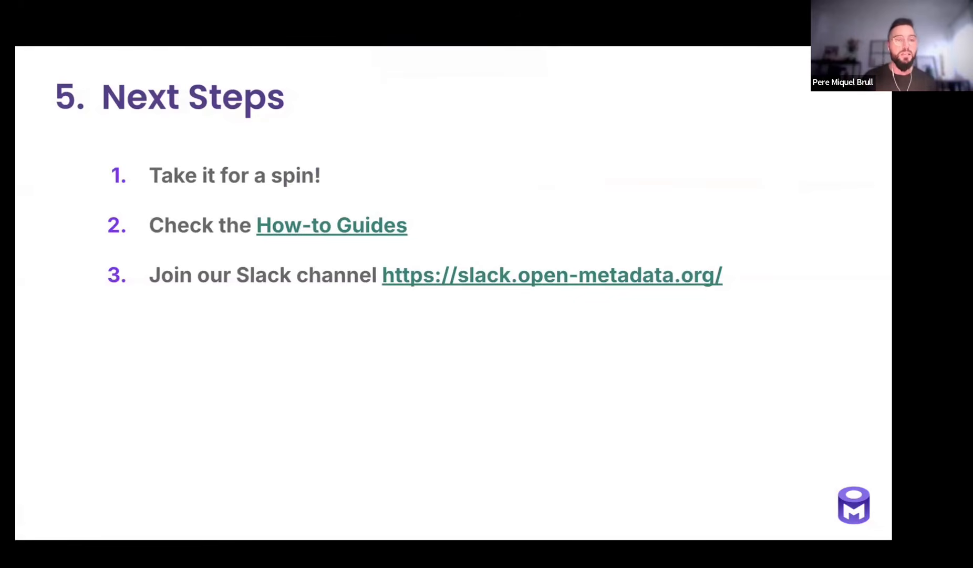
pyautogui.click(309, 232)
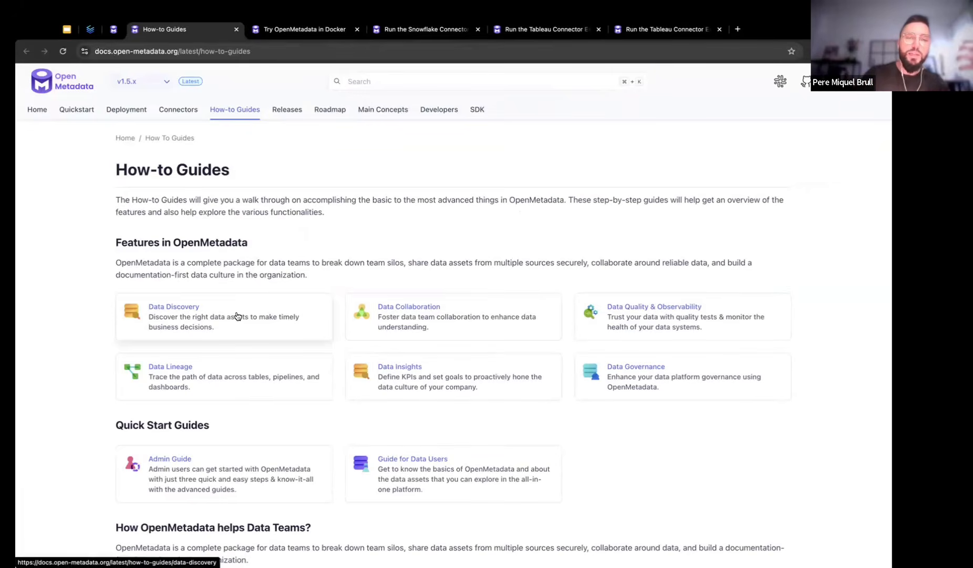
# Look over the Data Collaboration guide, go back to How-to Guides, and return to the slides
pyautogui.click(513, 318)
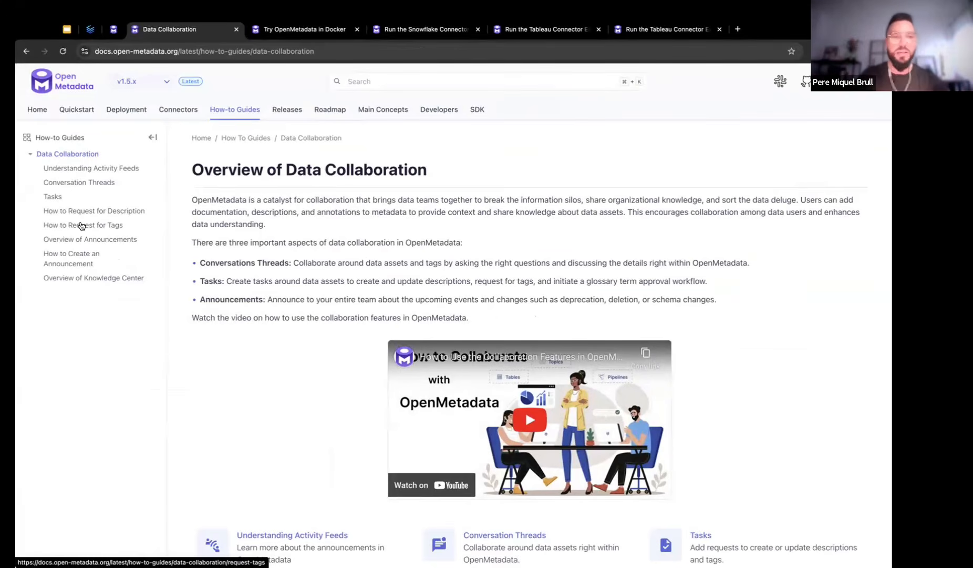
pyautogui.hotkey('alt', 'Left')
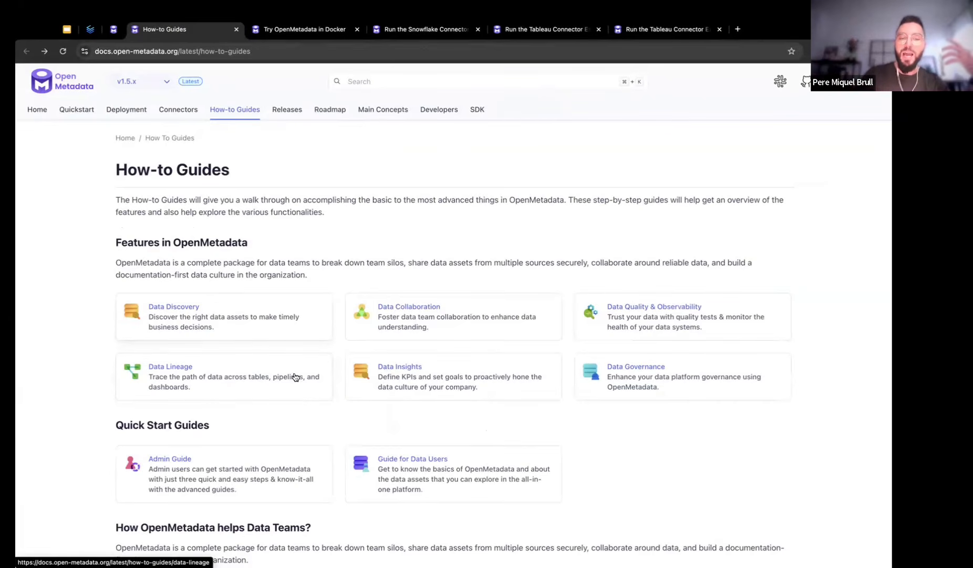
pyautogui.click(67, 29)
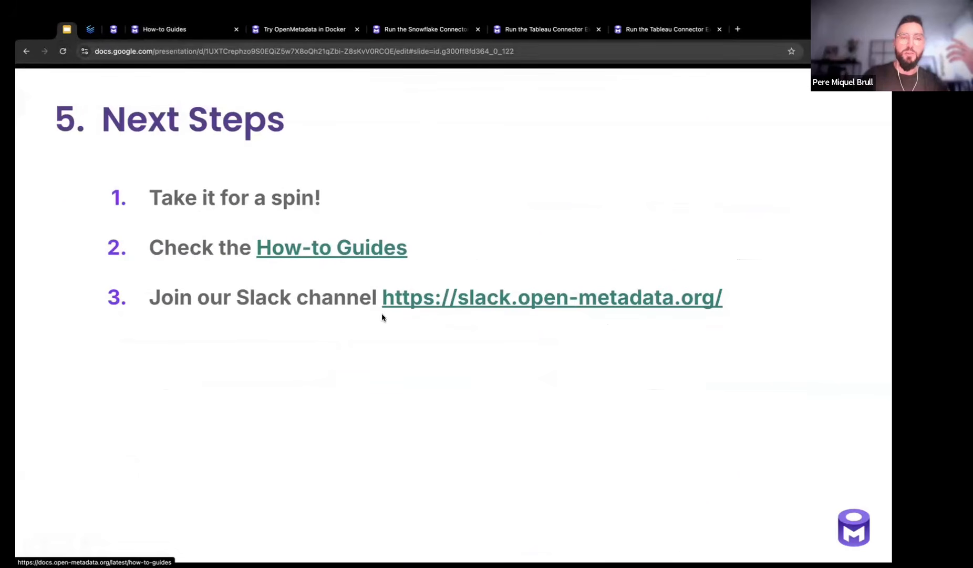